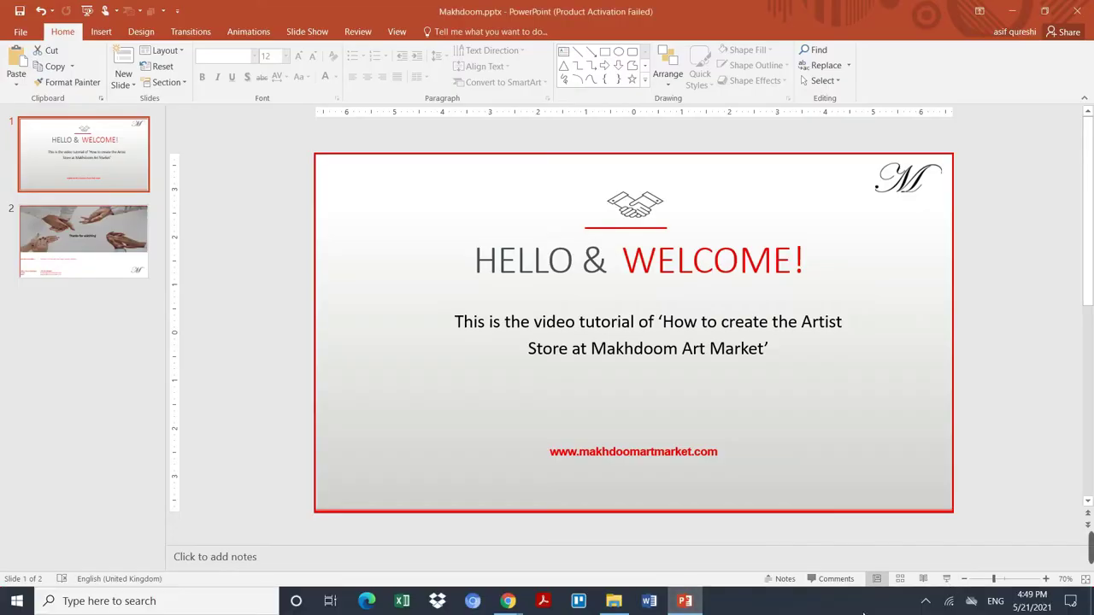
Step: Leave the PowerPoint welcome slide and bring Chrome's New Tab window to the front
click(508, 601)
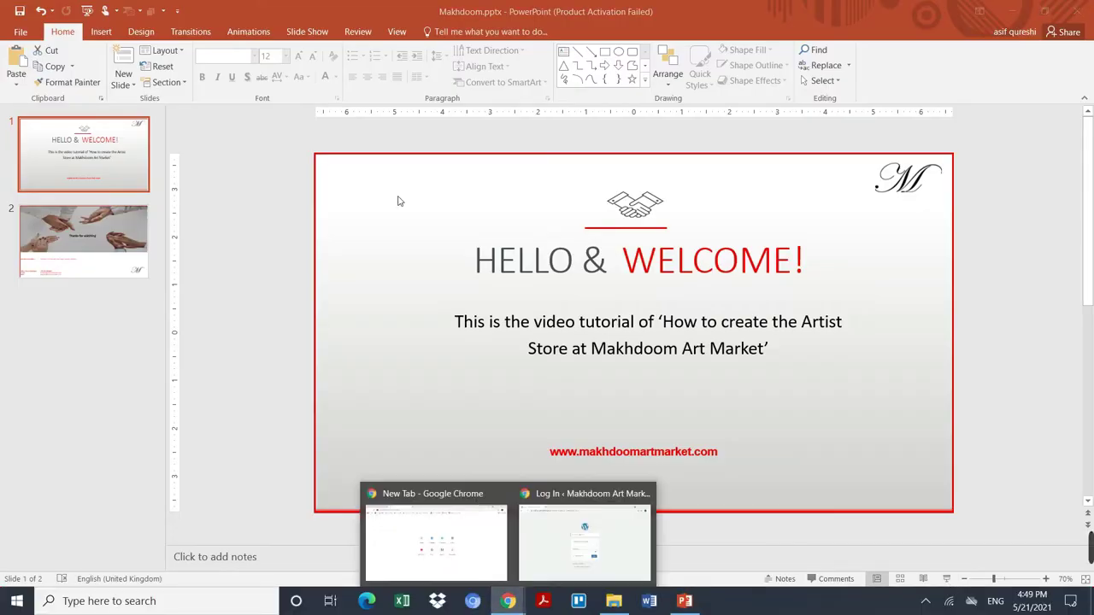
click(475, 541)
Step: Open the Makhdoom Art Market site and bring up the Register form on the login page
click(675, 61)
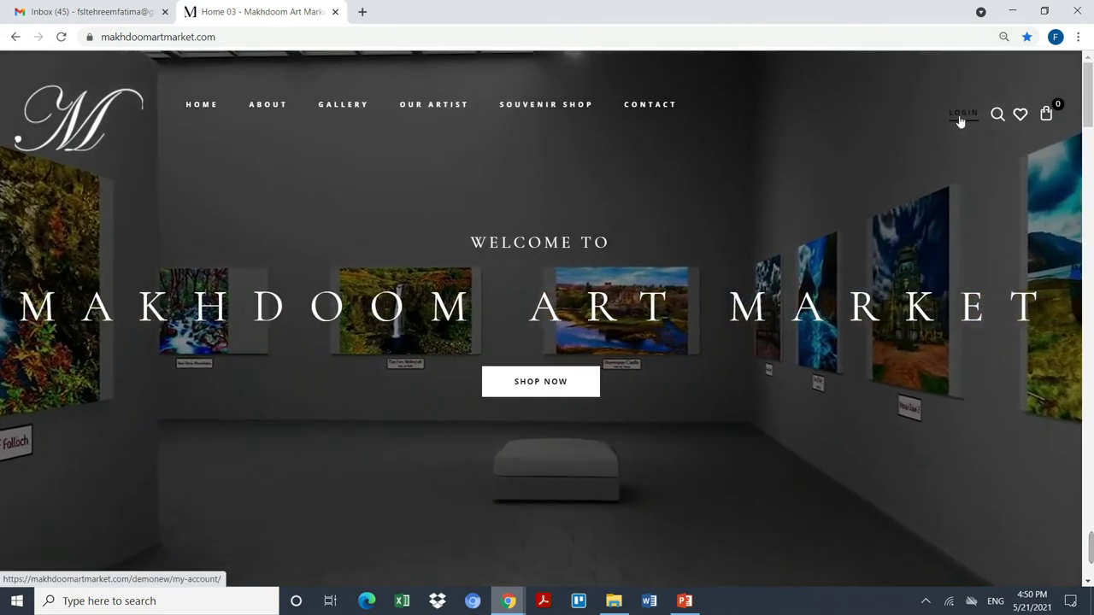
click(960, 120)
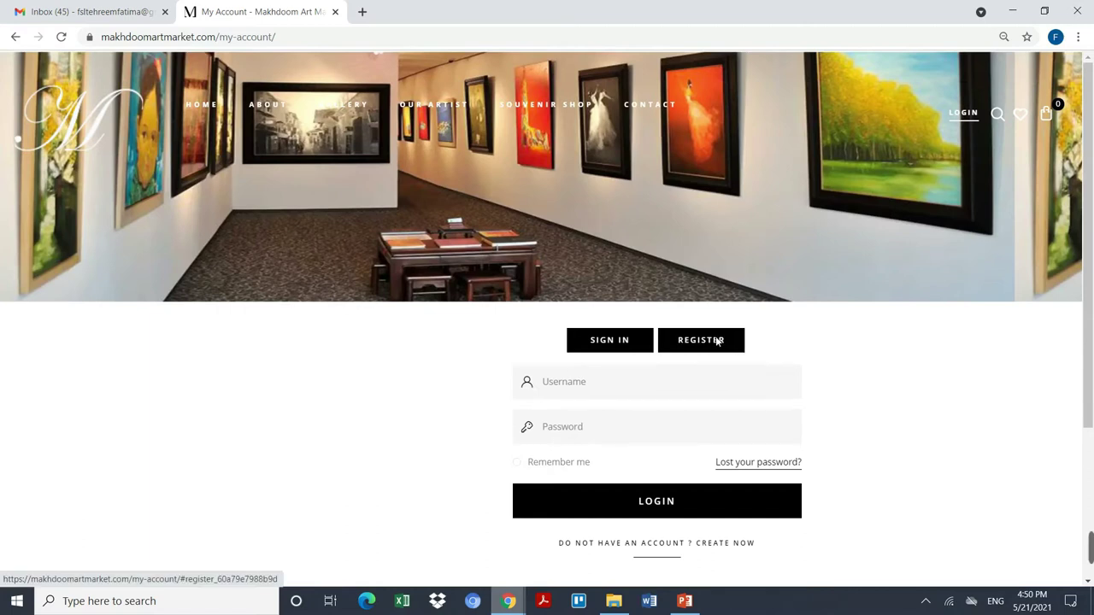
click(720, 341)
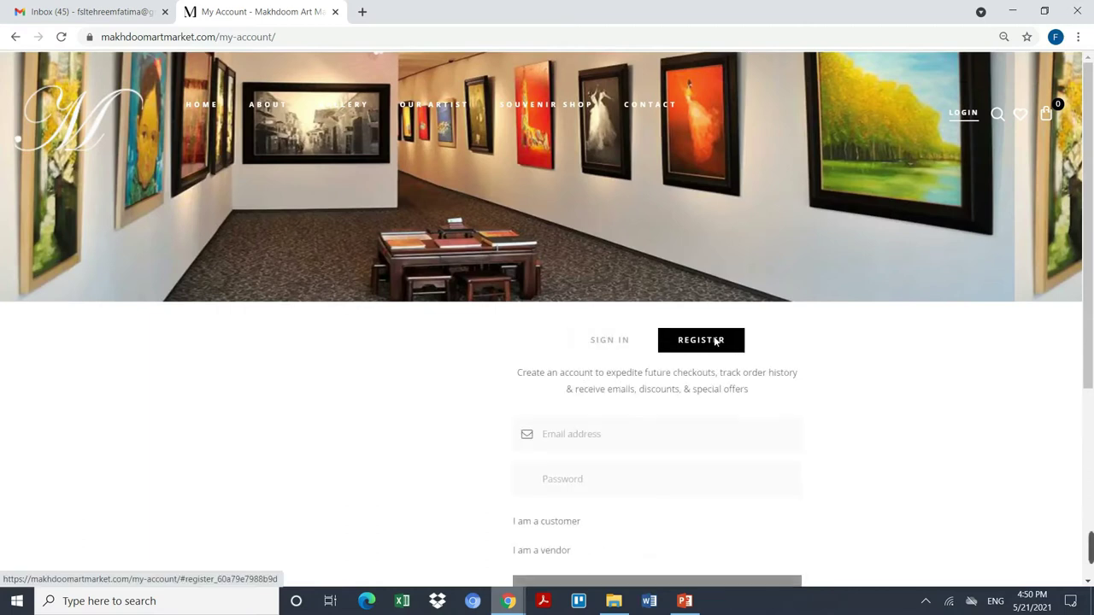
Step: Enter the account email address and password on the registration form
click(615, 443)
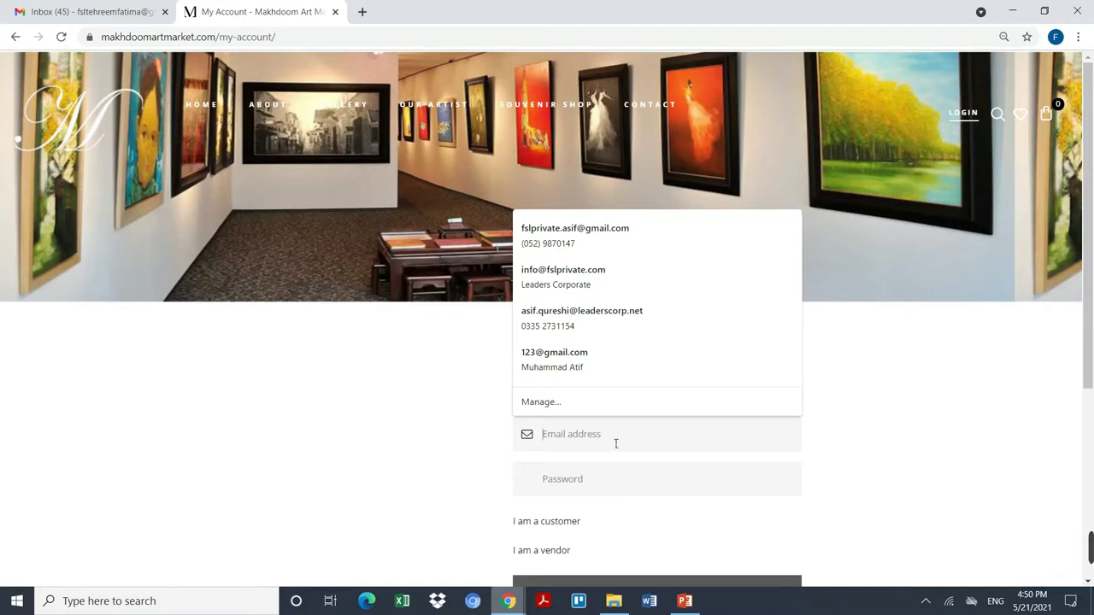
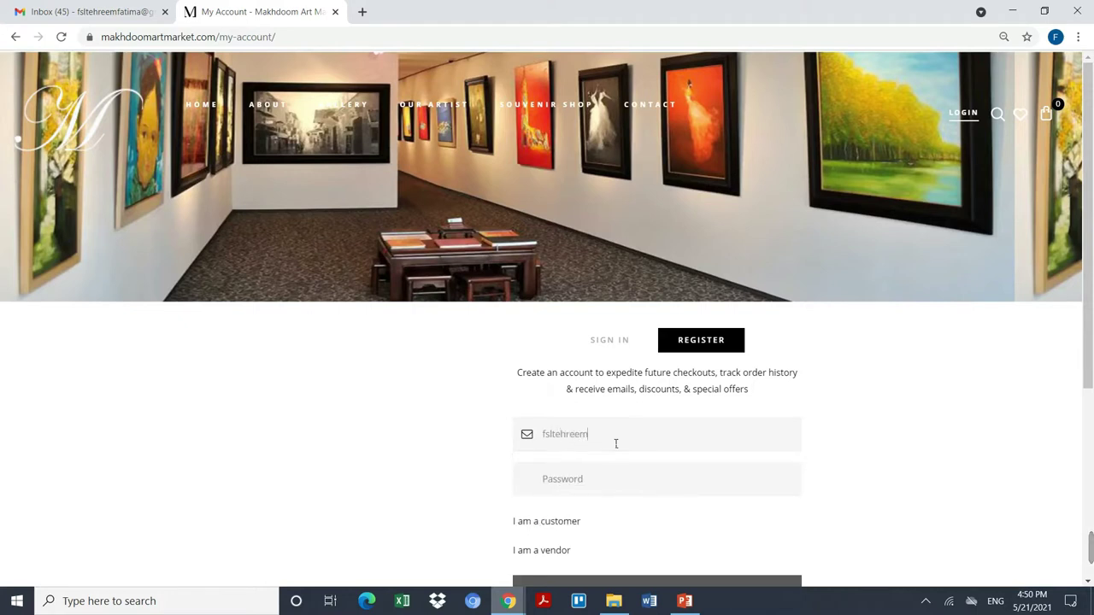
click(619, 487)
text(•••••••••••)
scroll(597, 445, down, 2)
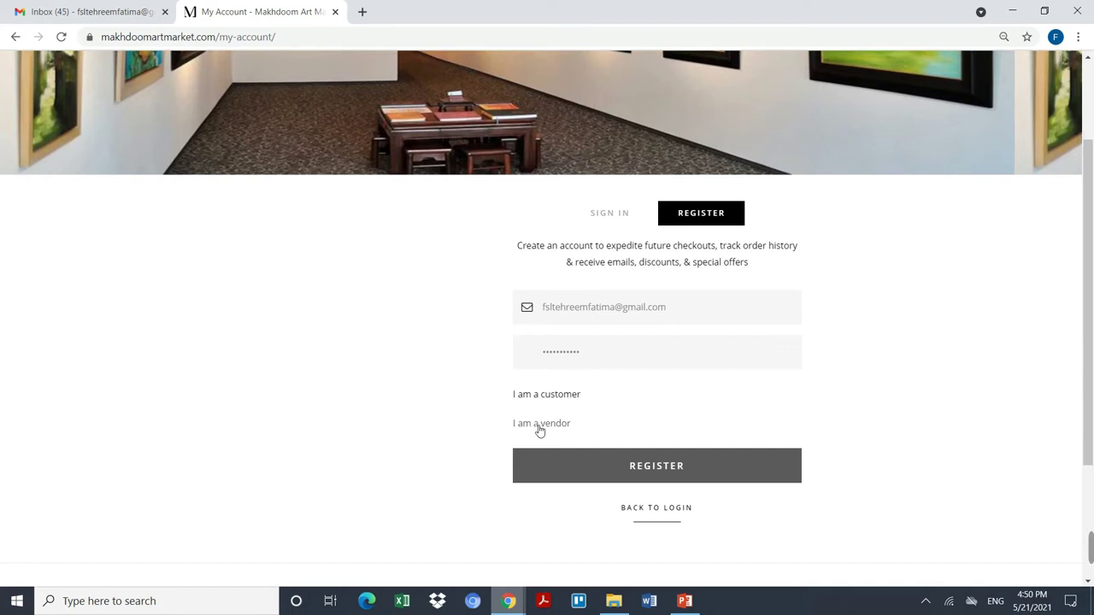
Step: Choose the vendor role and fill in the first name, last name and shop name
click(575, 417)
scroll(690, 401, down, 2)
click(636, 330)
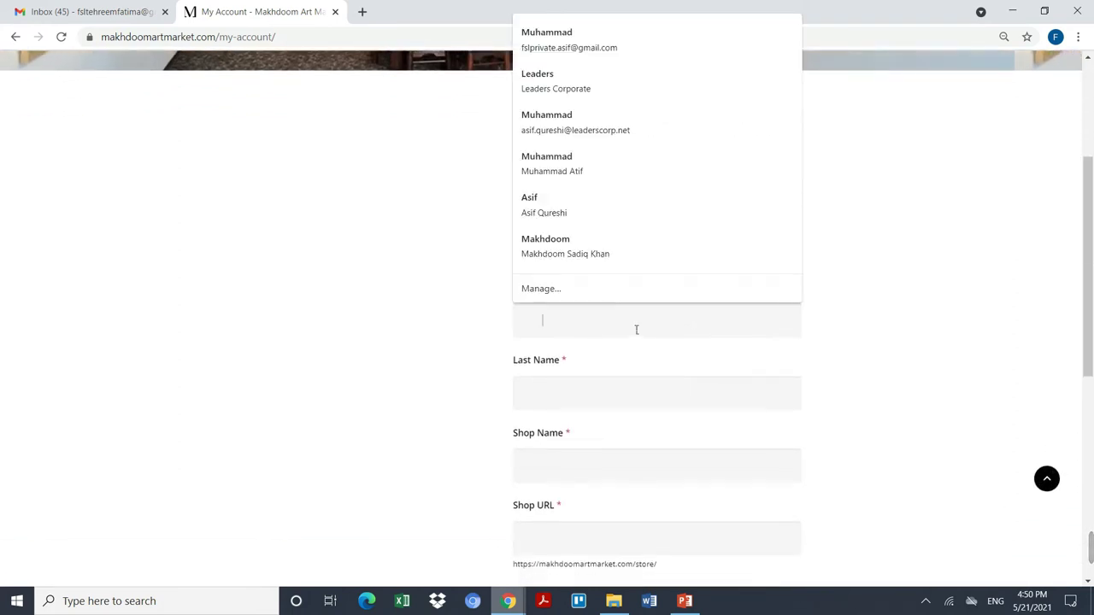
text(Teh)
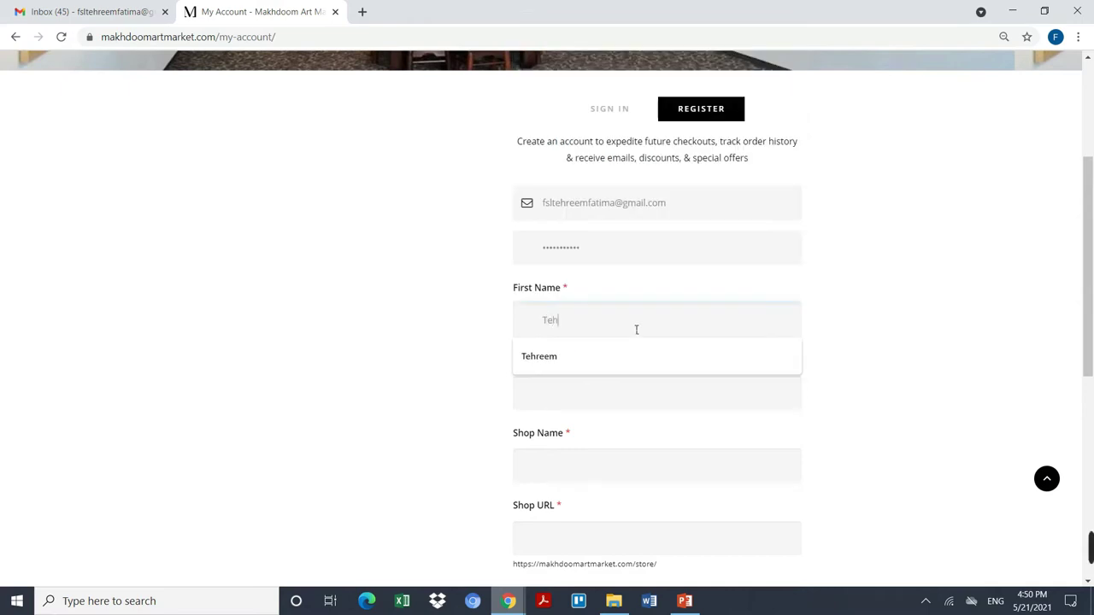
text(reem)
key(Tab)
text(Fatima)
key(Tab)
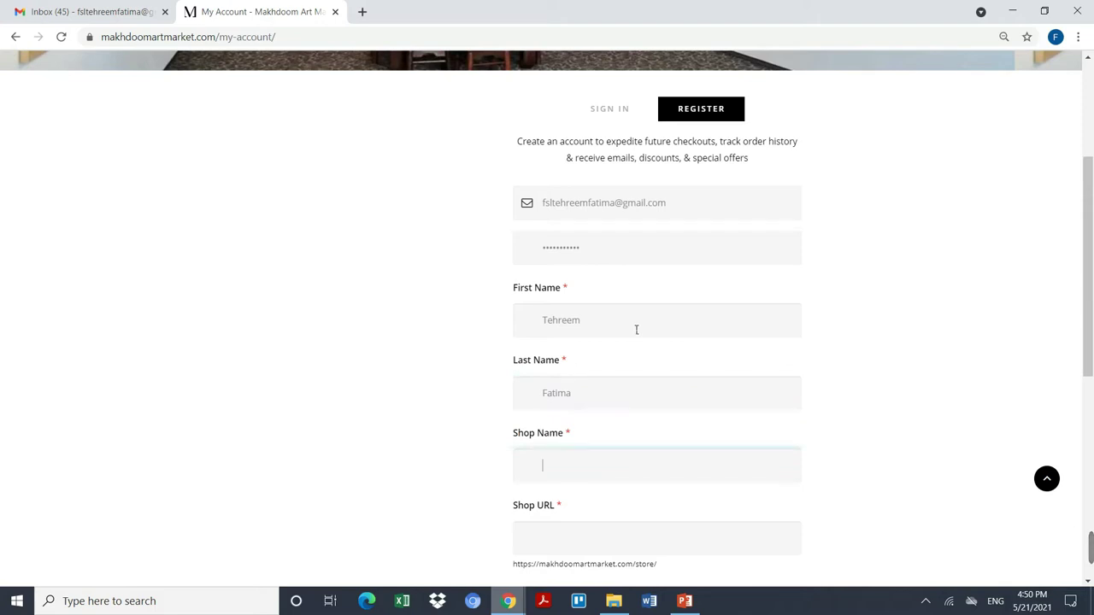
text(T)
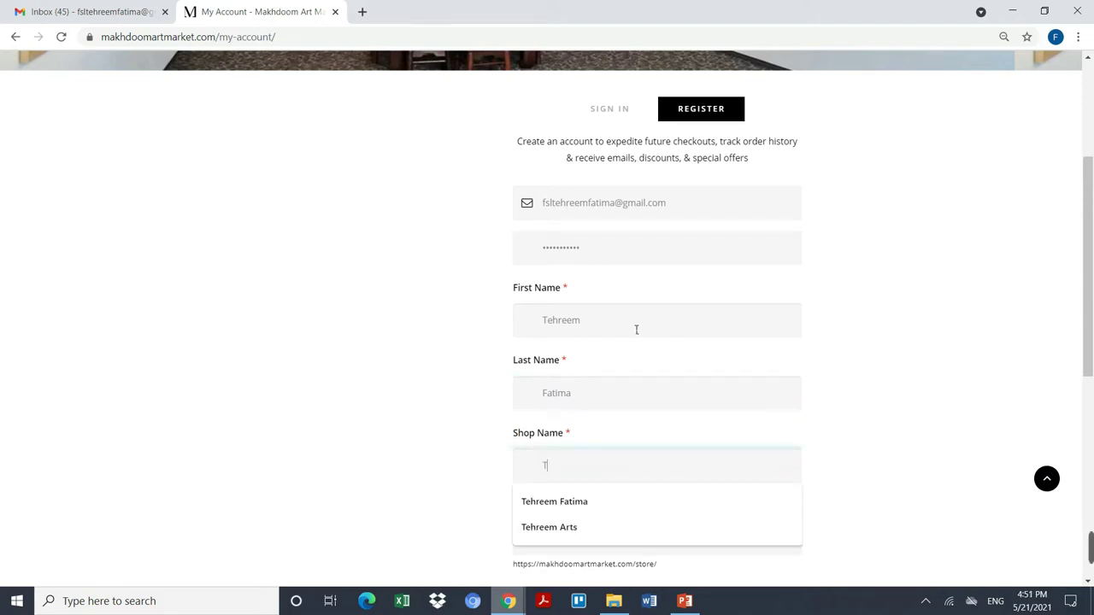
text(ehreem Arts)
key(Tab)
Step: Enter the phone number, accept the terms, and bring up the Terms & Conditions link's menu
scroll(639, 331, down, 2)
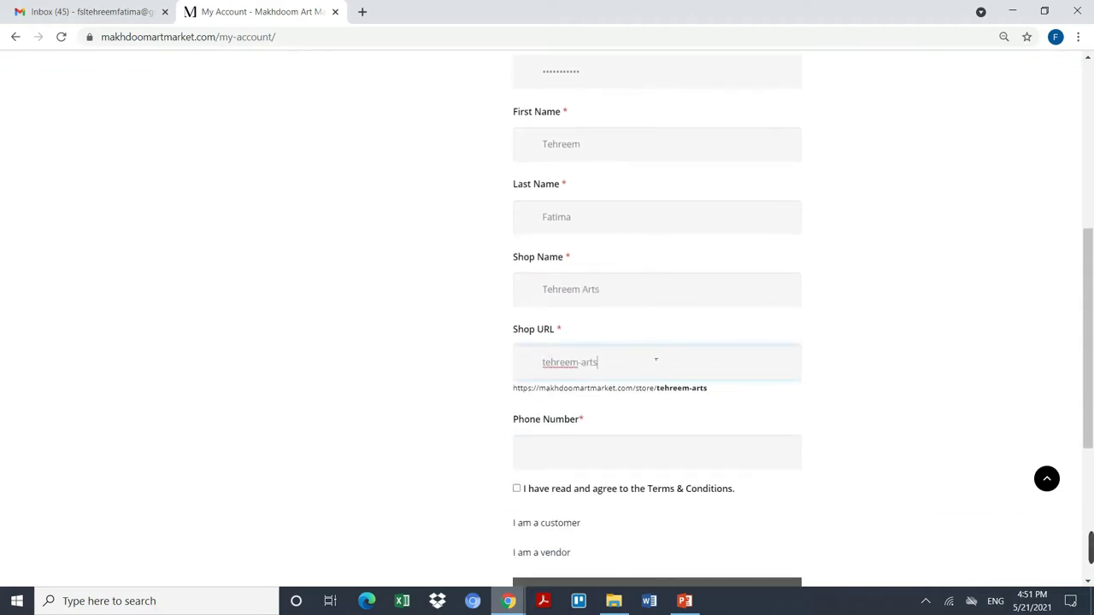
scroll(656, 359, down, 2)
click(629, 325)
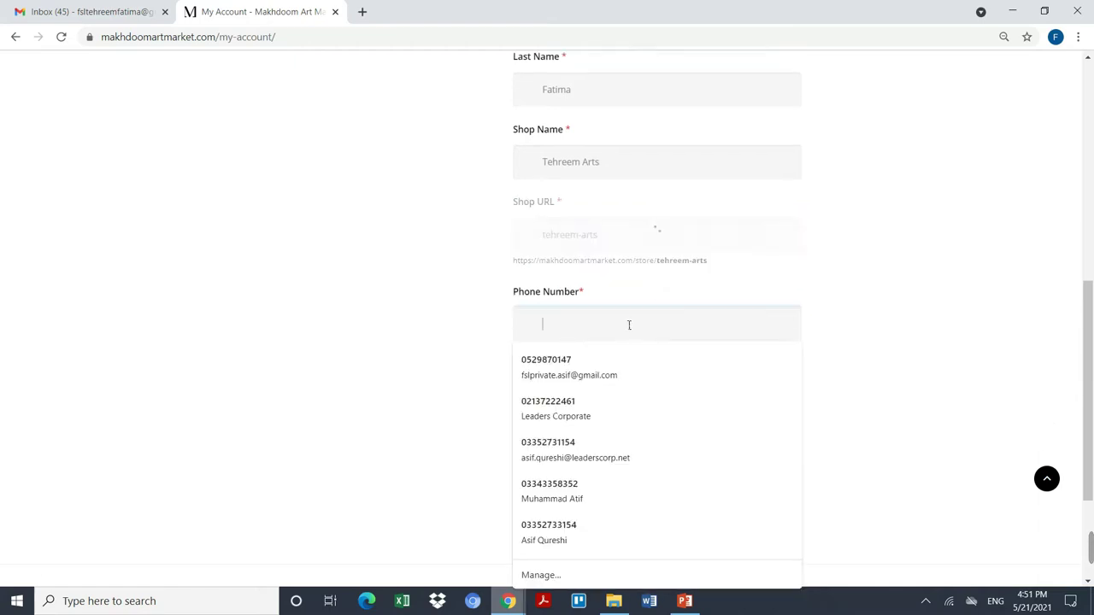
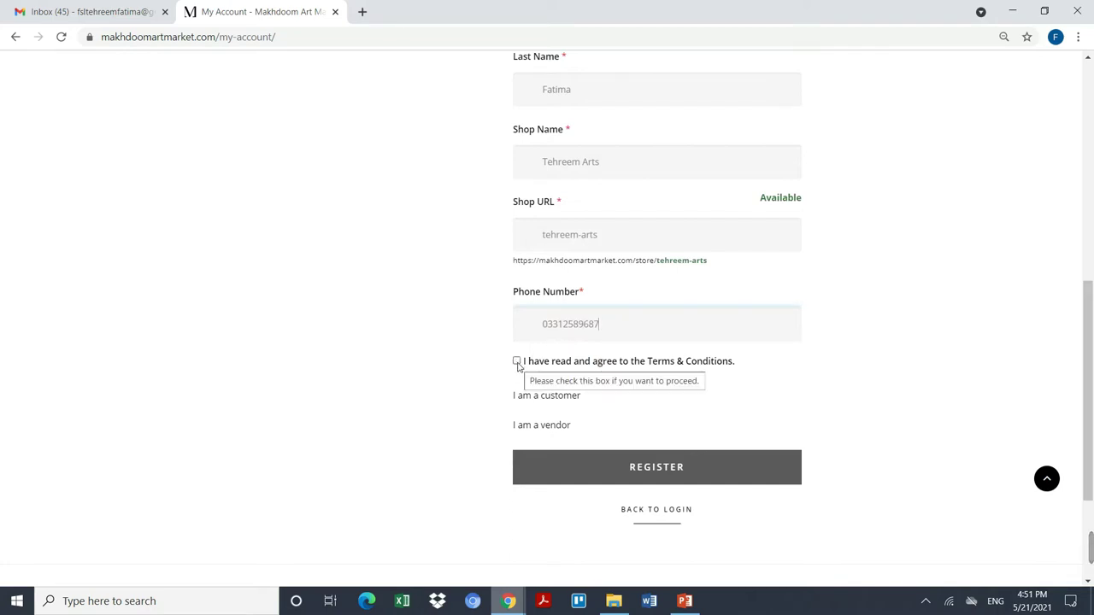
click(516, 361)
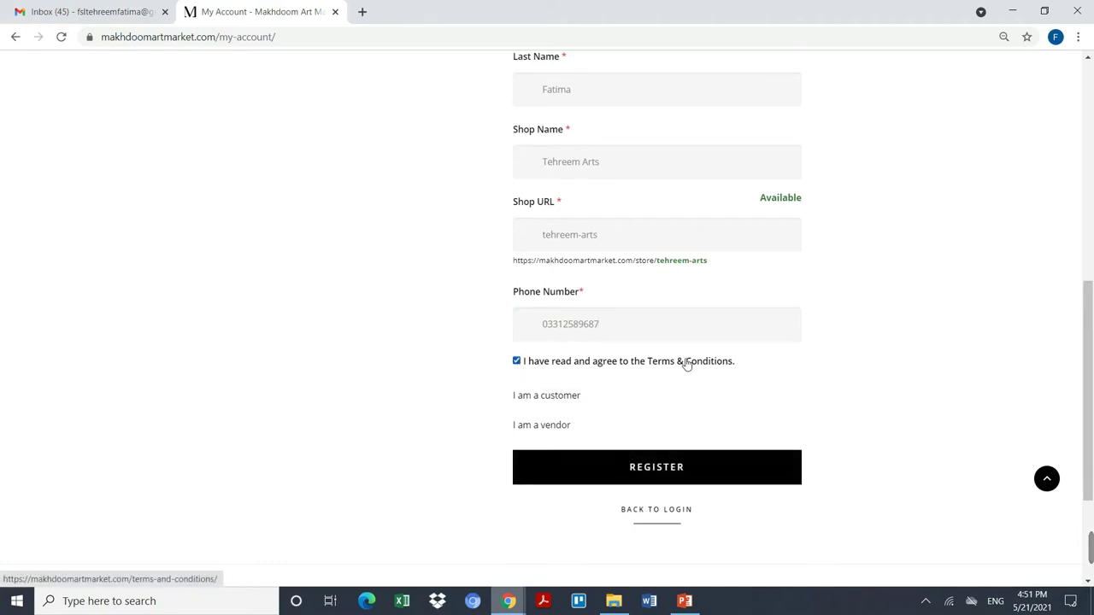
right_click(698, 366)
Step: Open the Terms and Conditions in a new tab and read through to the footer and back
click(708, 375)
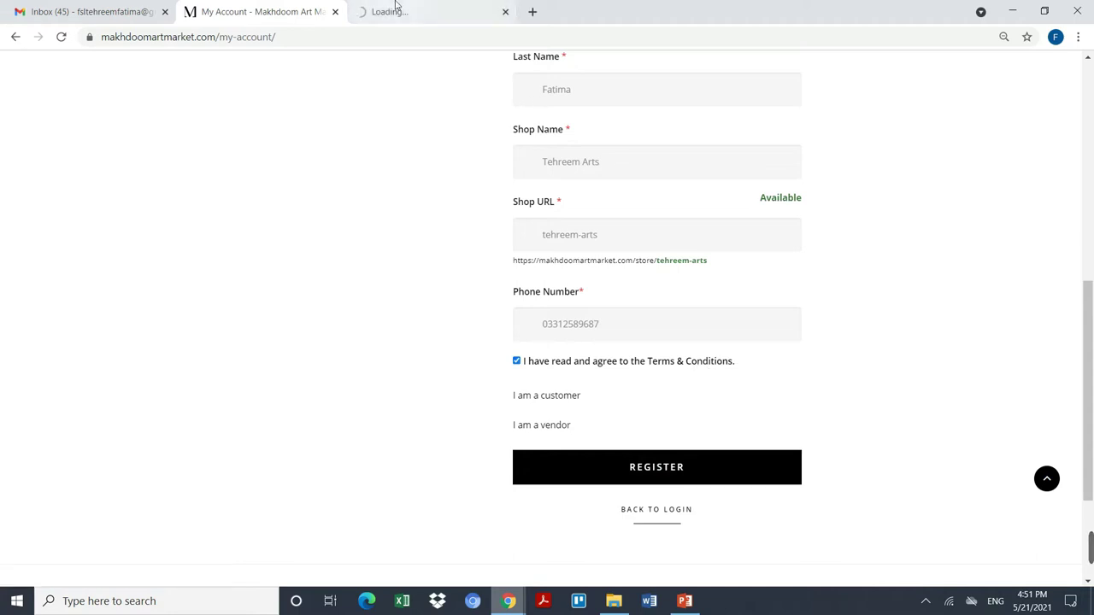
click(396, 7)
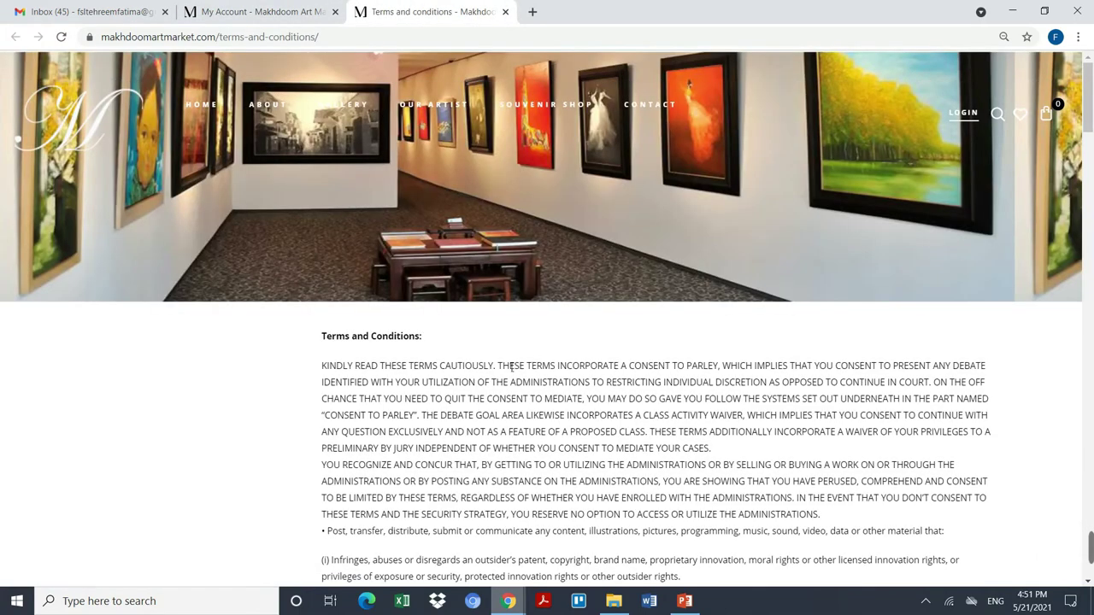
scroll(511, 366, down, 9)
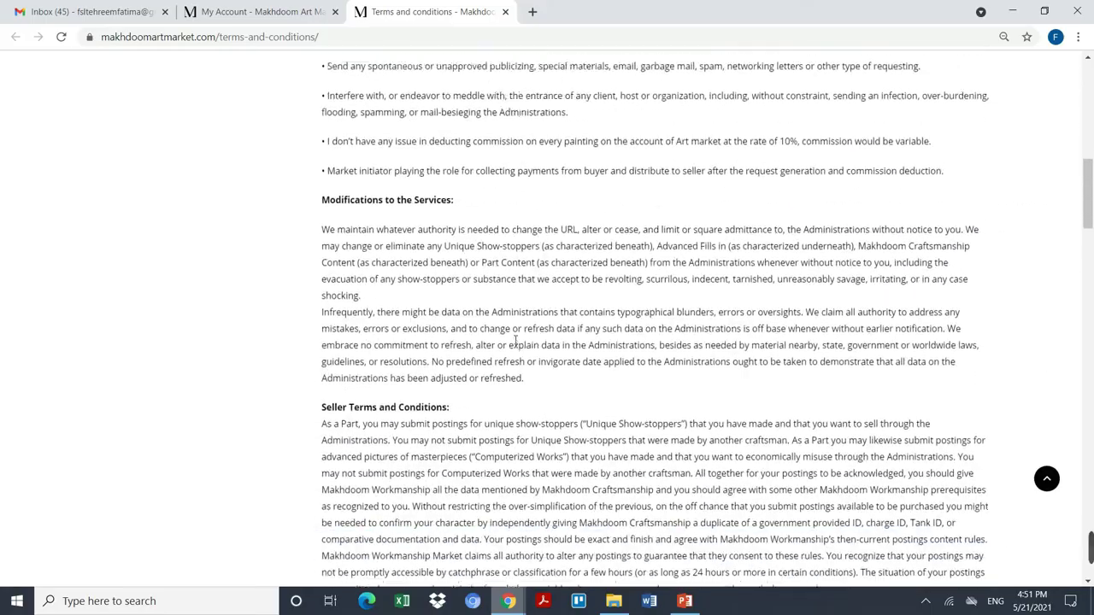
scroll(515, 339, down, 15)
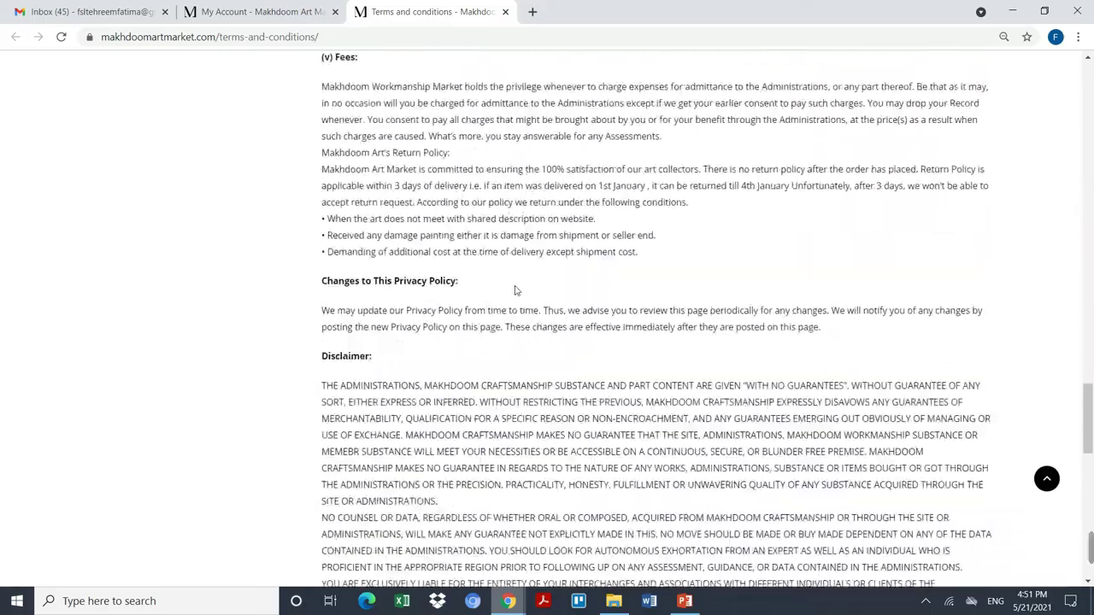
scroll(515, 291, down, 15)
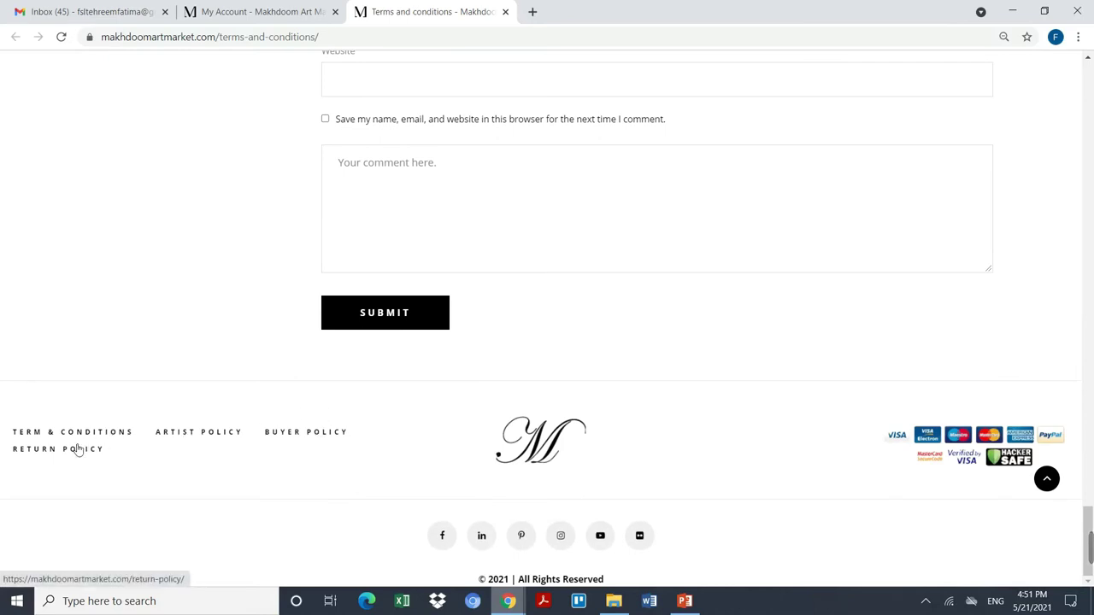
scroll(693, 319, up, 8)
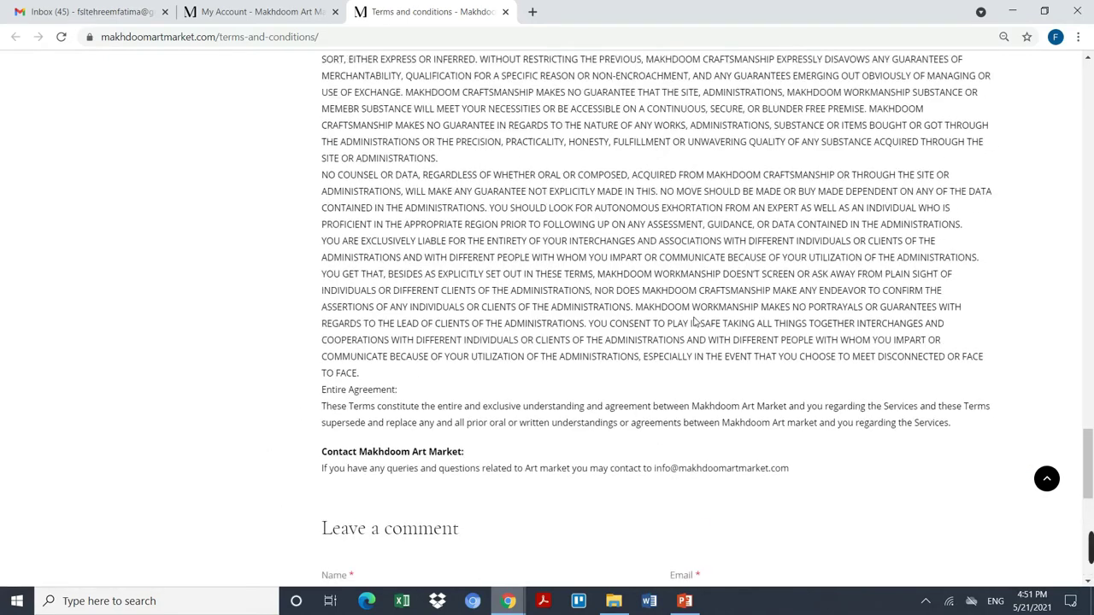
scroll(693, 320, up, 20)
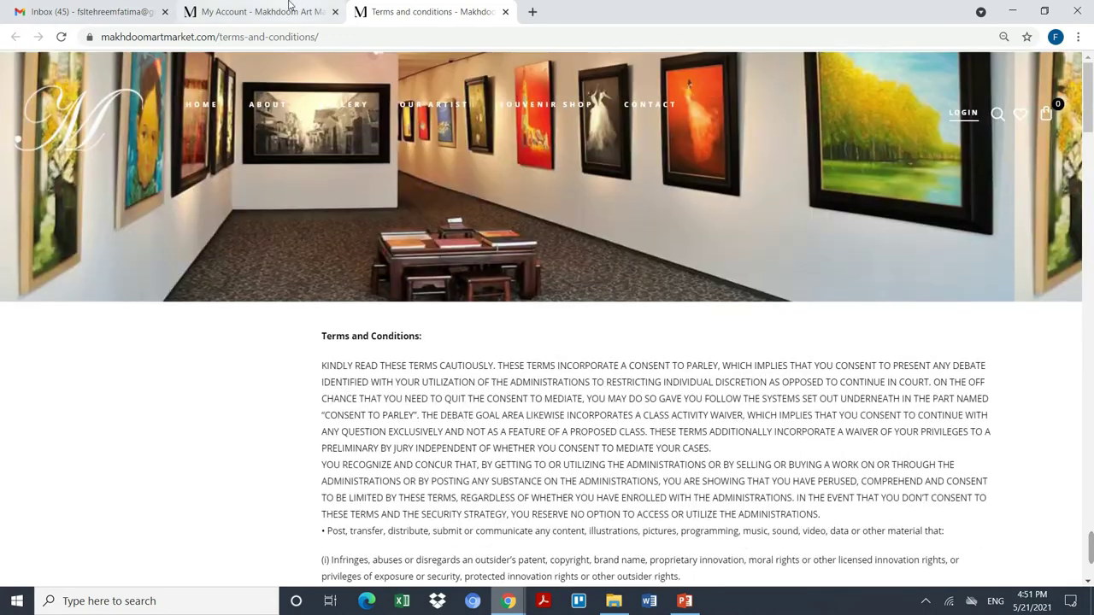
Step: Return to the My Account tab and submit the vendor registration
click(289, 5)
click(676, 469)
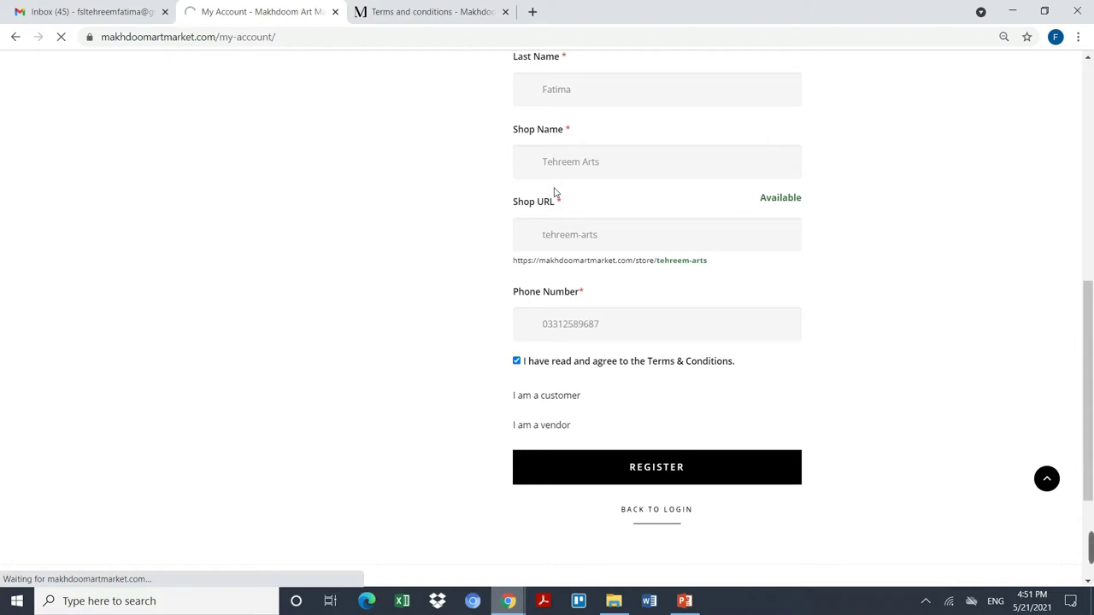
scroll(564, 256, up, 6)
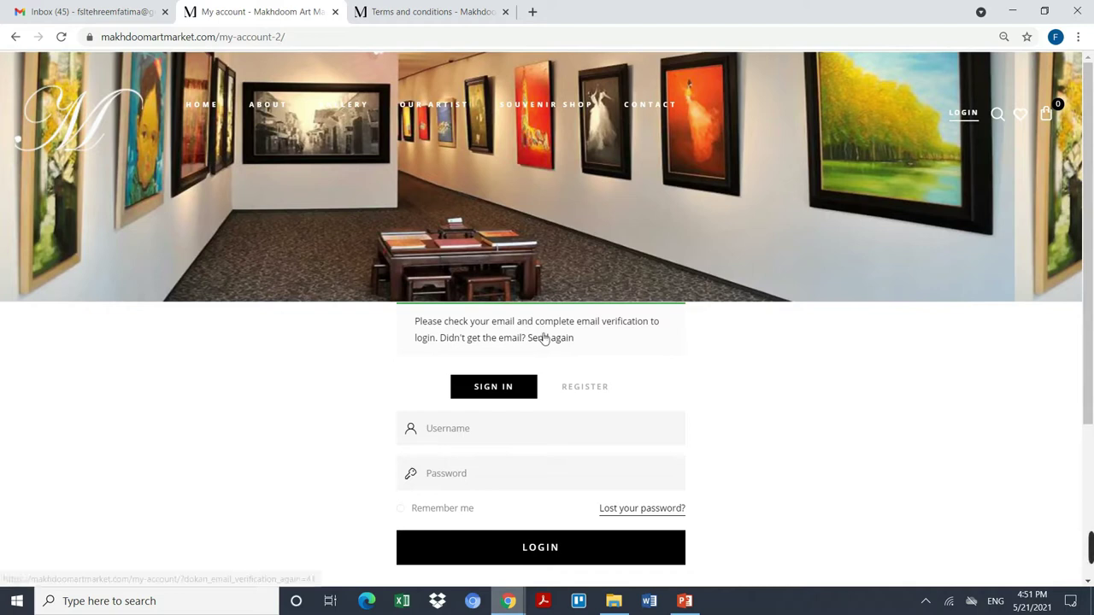
Step: Find the Makhdoom Art Market account-created email in the Gmail inbox and follow its verification link
click(102, 5)
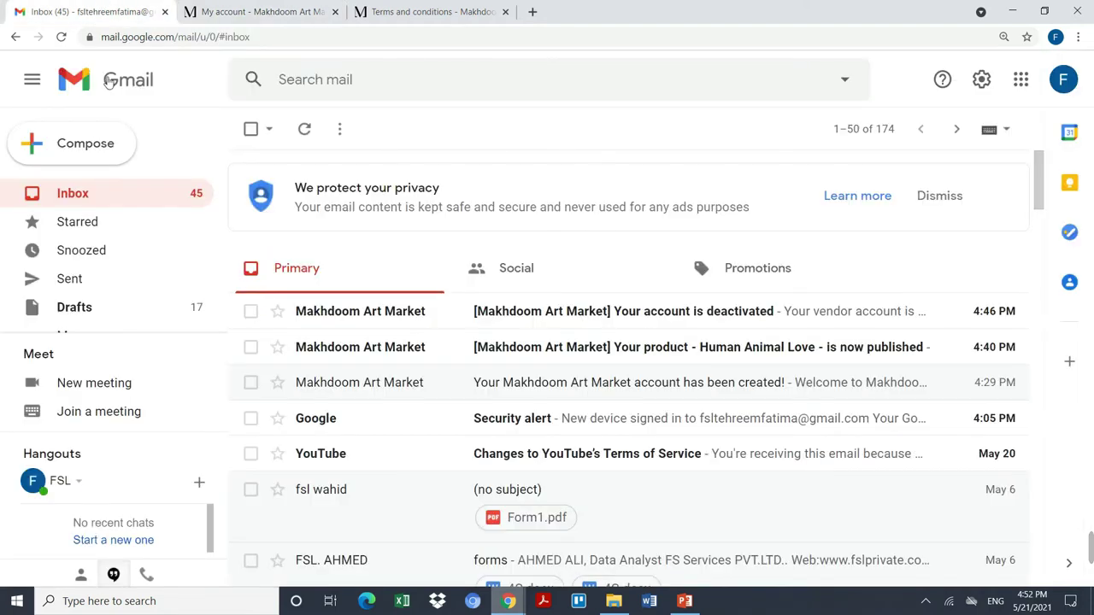
click(45, 257)
click(58, 212)
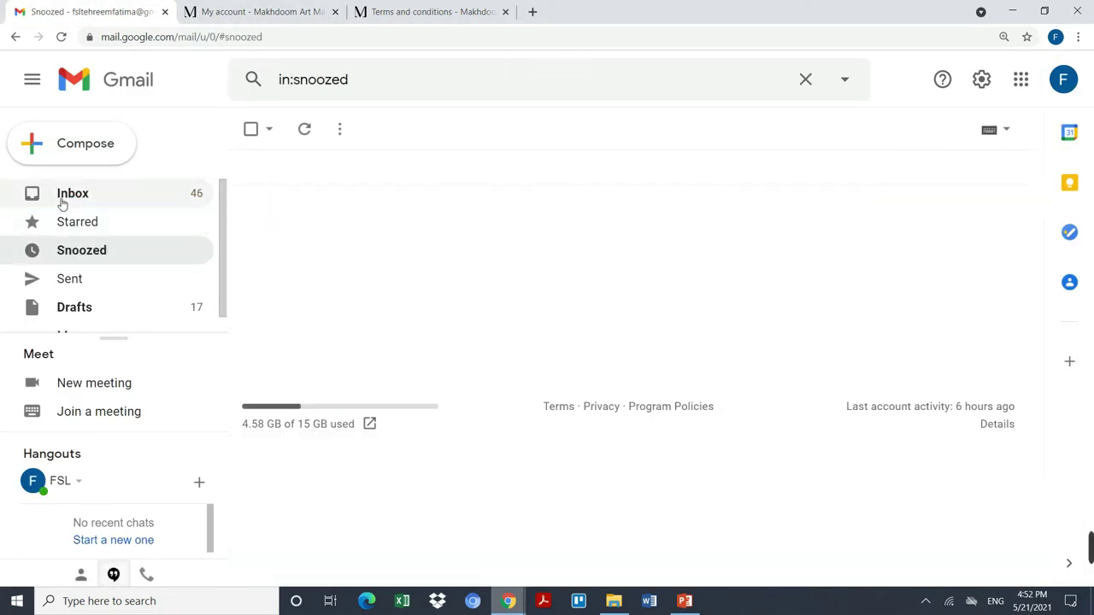
click(63, 201)
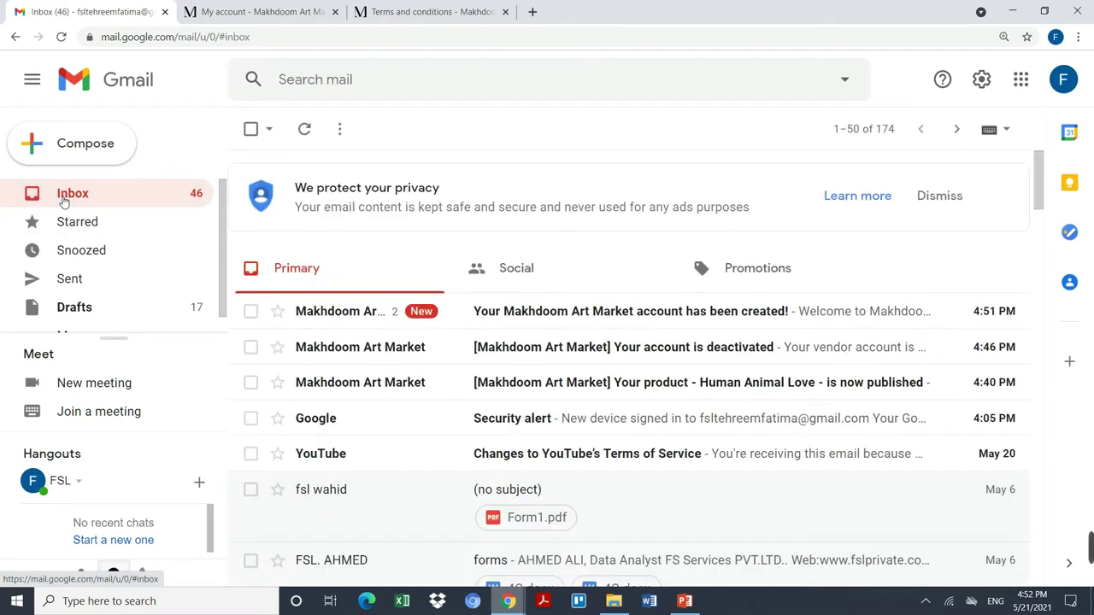
click(601, 326)
scroll(622, 419, down, 2)
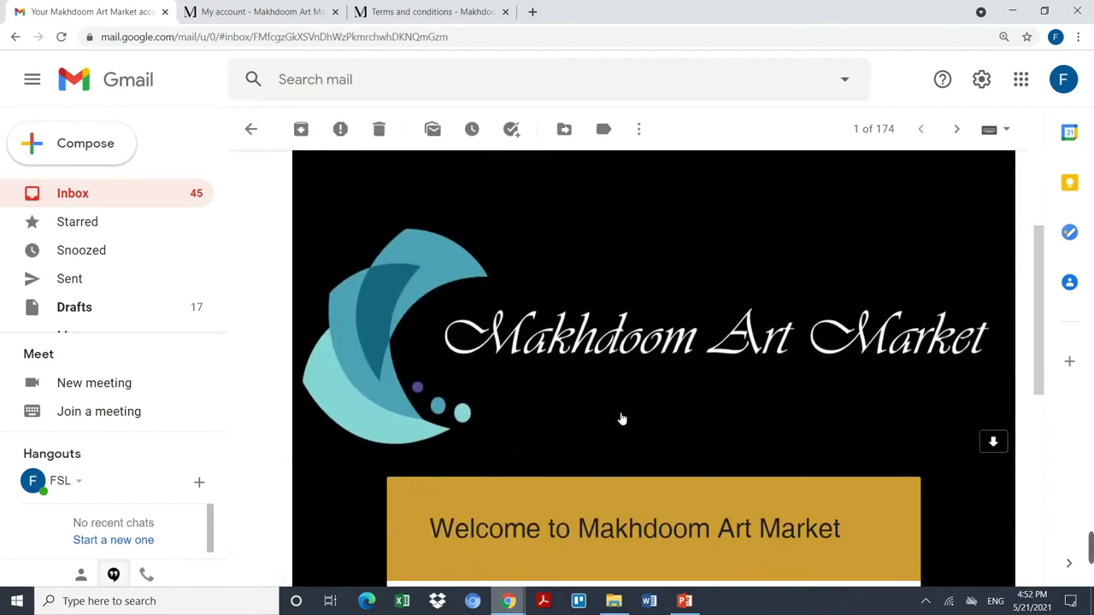
scroll(622, 418, down, 4)
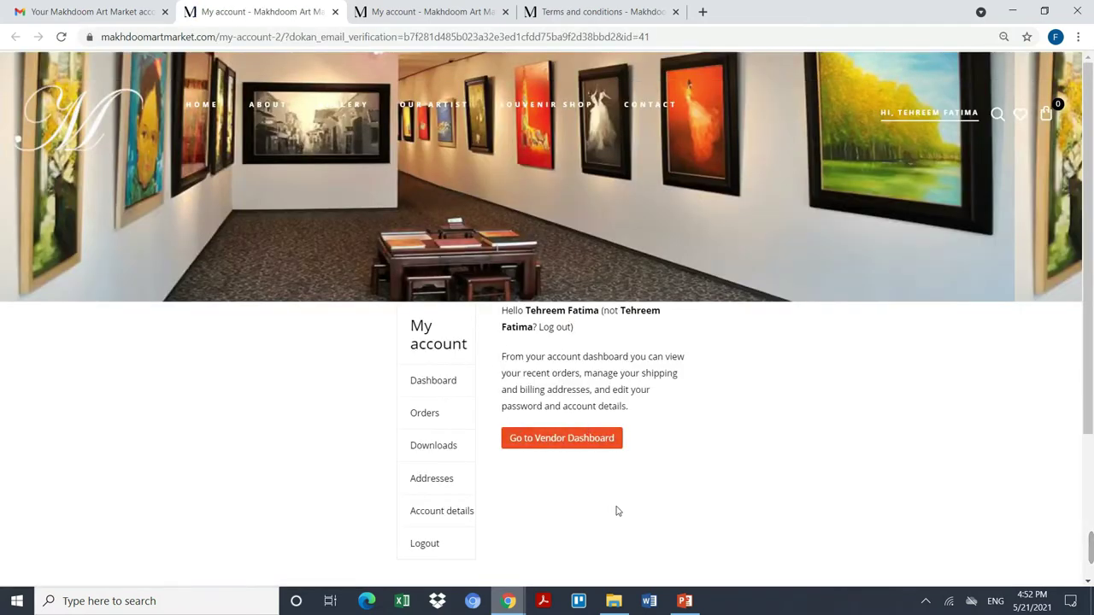
Step: Open the vendor Dashboard and review its panels: 20% profile, $0.00 sales, zero orders and products
scroll(615, 503, down, 2)
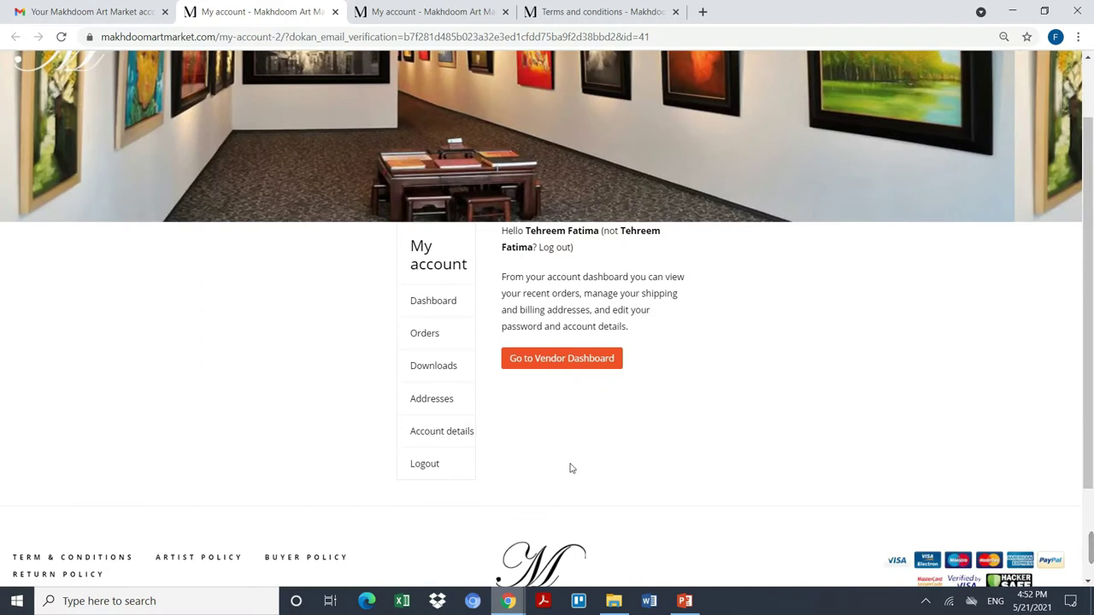
click(592, 360)
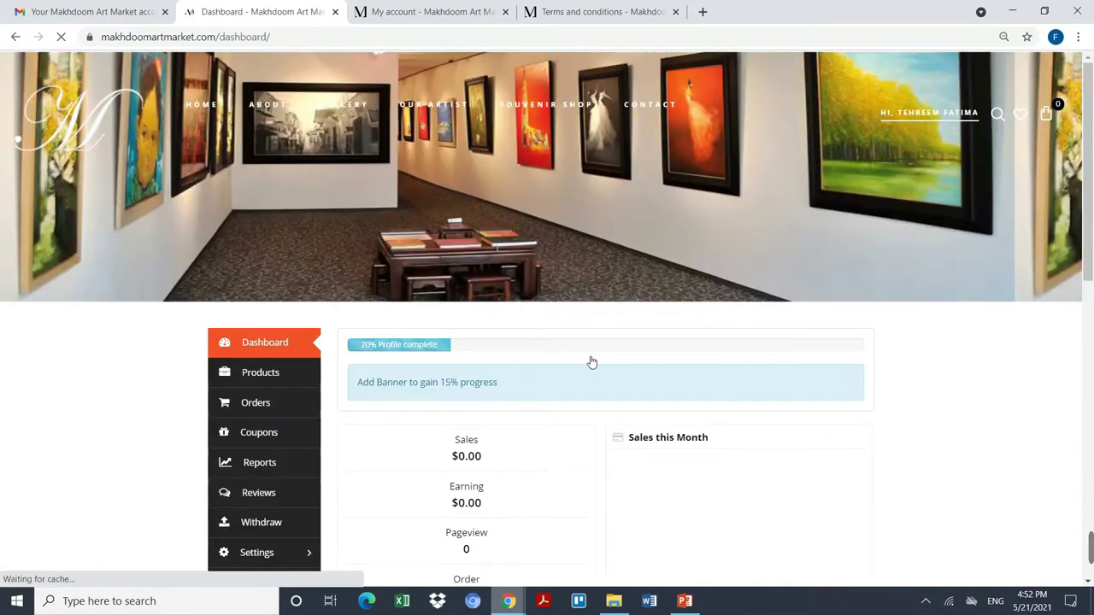
scroll(427, 456, down, 1)
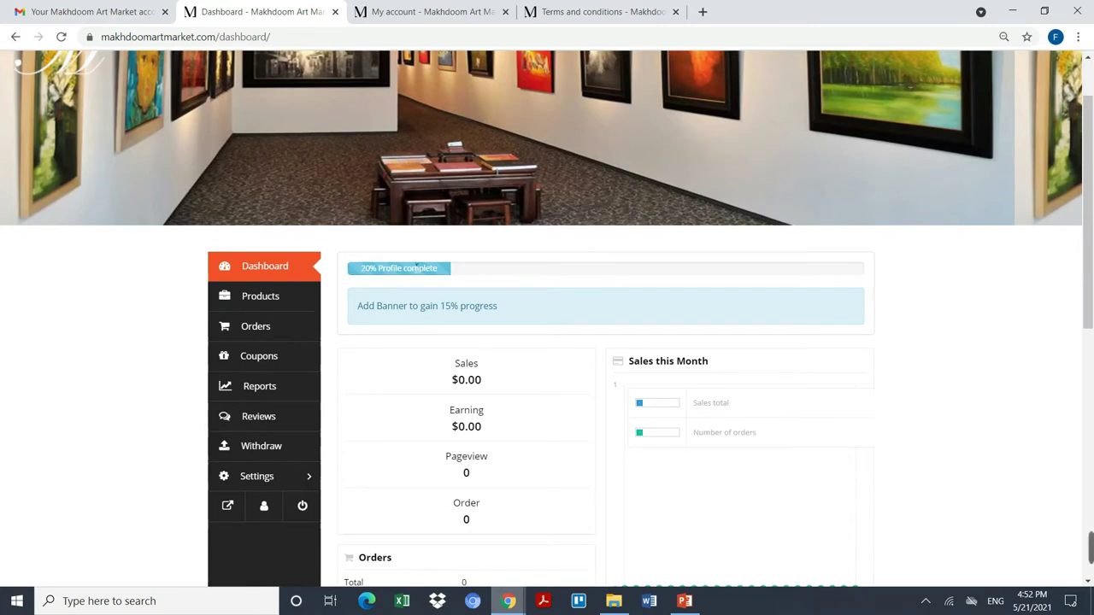
scroll(513, 276, down, 5)
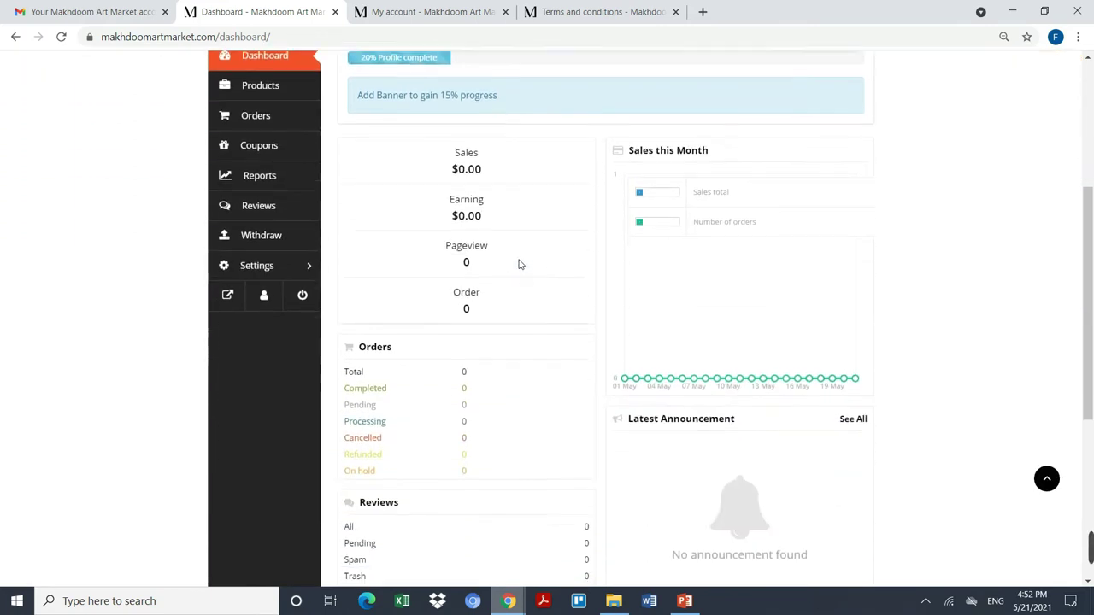
scroll(517, 264, down, 3)
scroll(518, 264, down, 2)
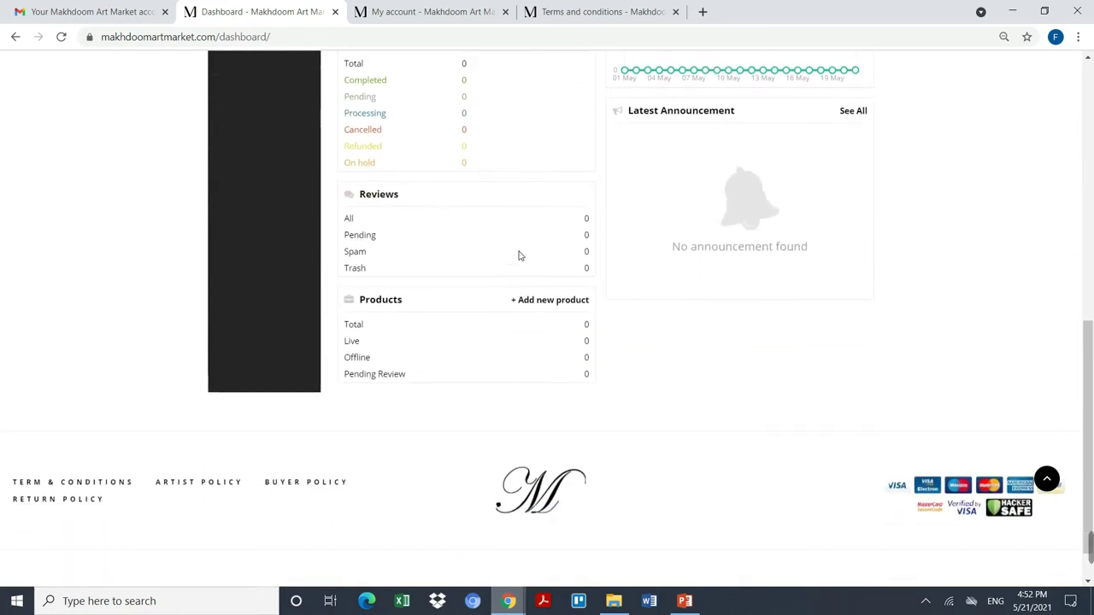
scroll(518, 256, up, 3)
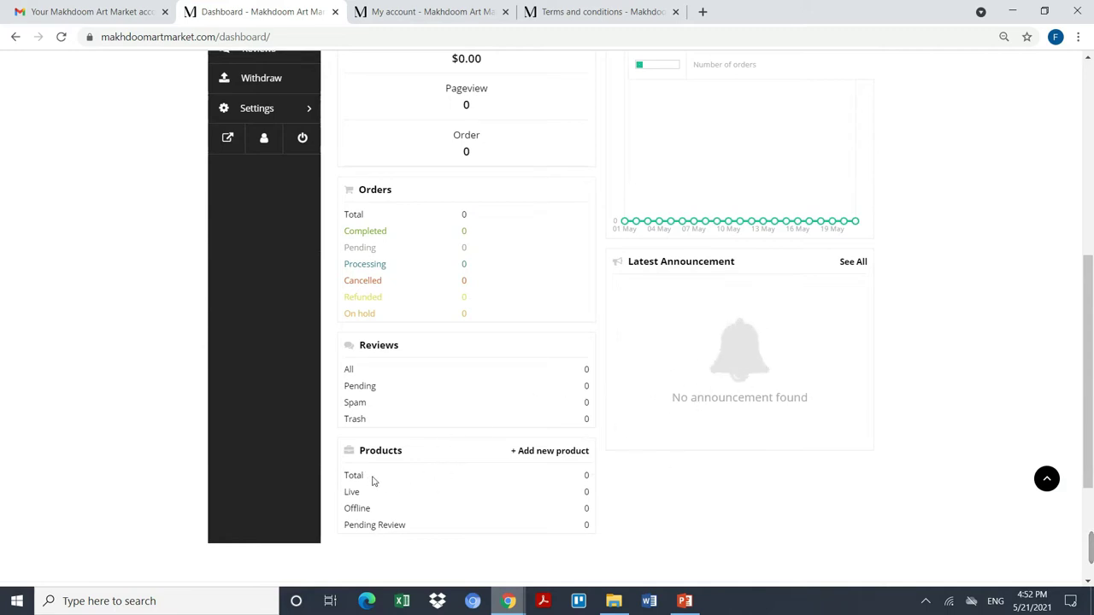
scroll(429, 396, up, 1)
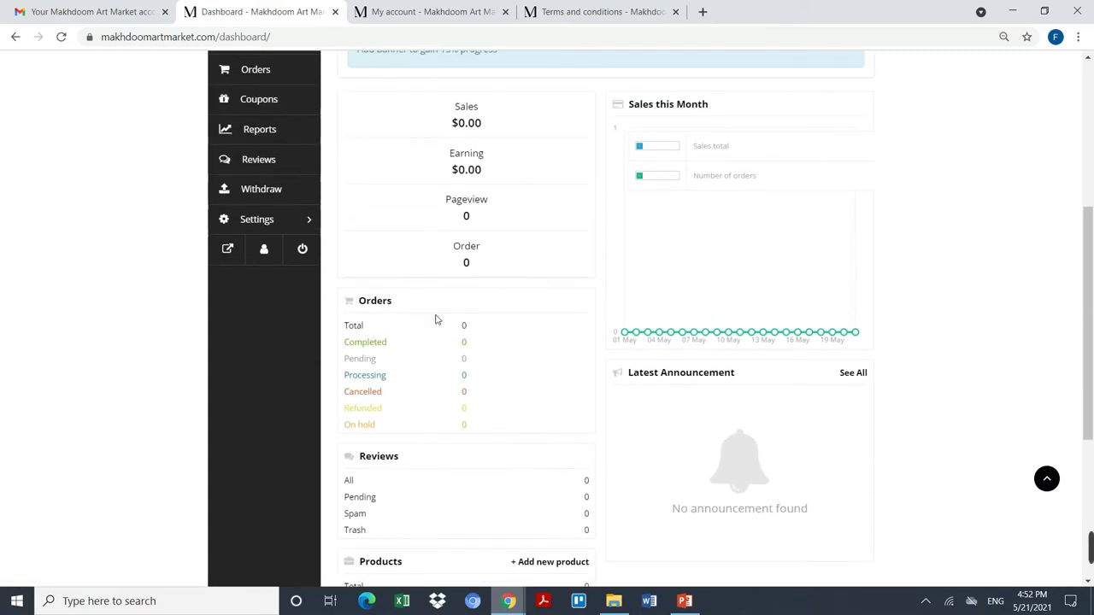
scroll(432, 389, up, 1)
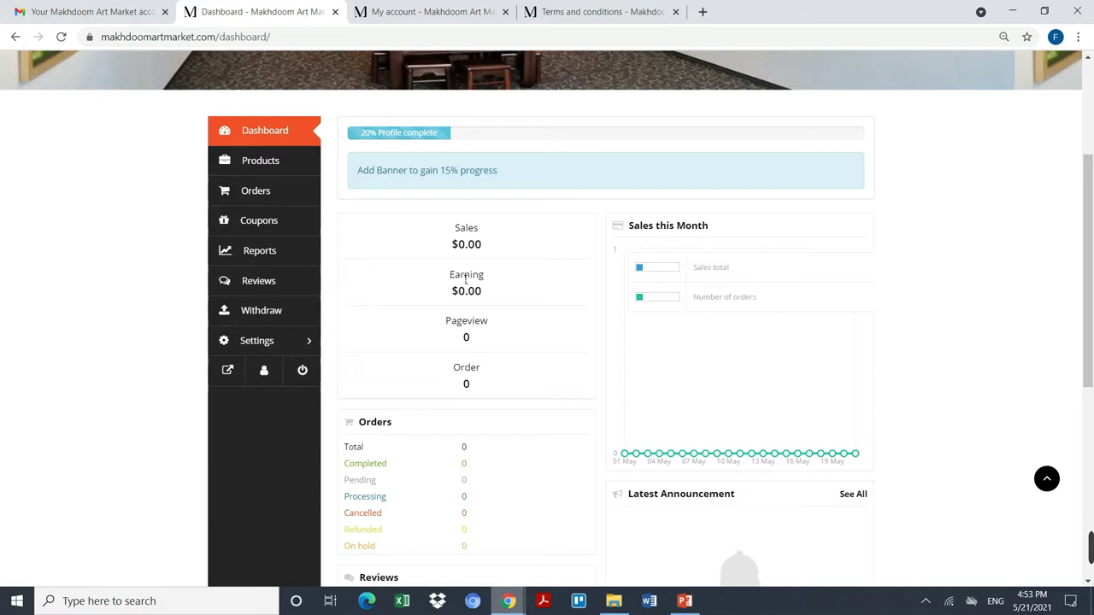
Step: Open the store Settings page and scroll down to the empty banner area
click(275, 341)
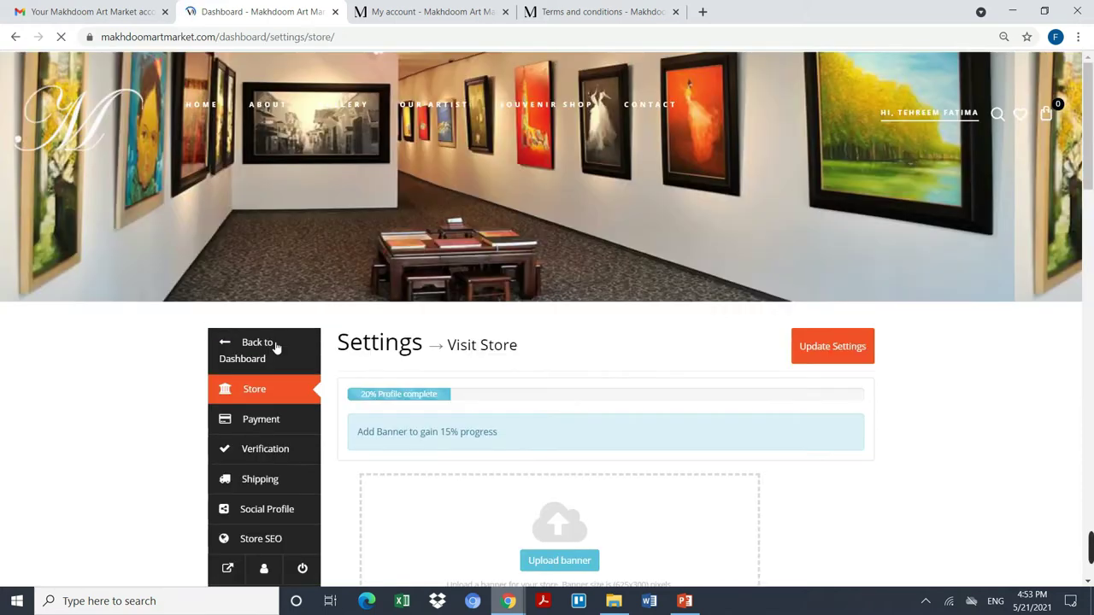
scroll(483, 359, down, 2)
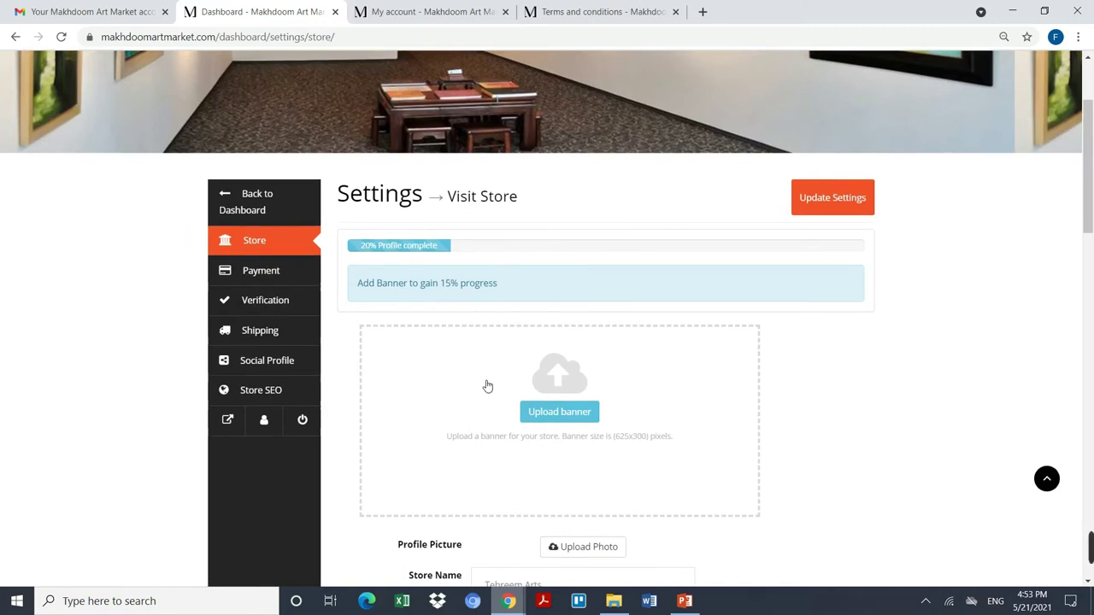
scroll(568, 471, down, 1)
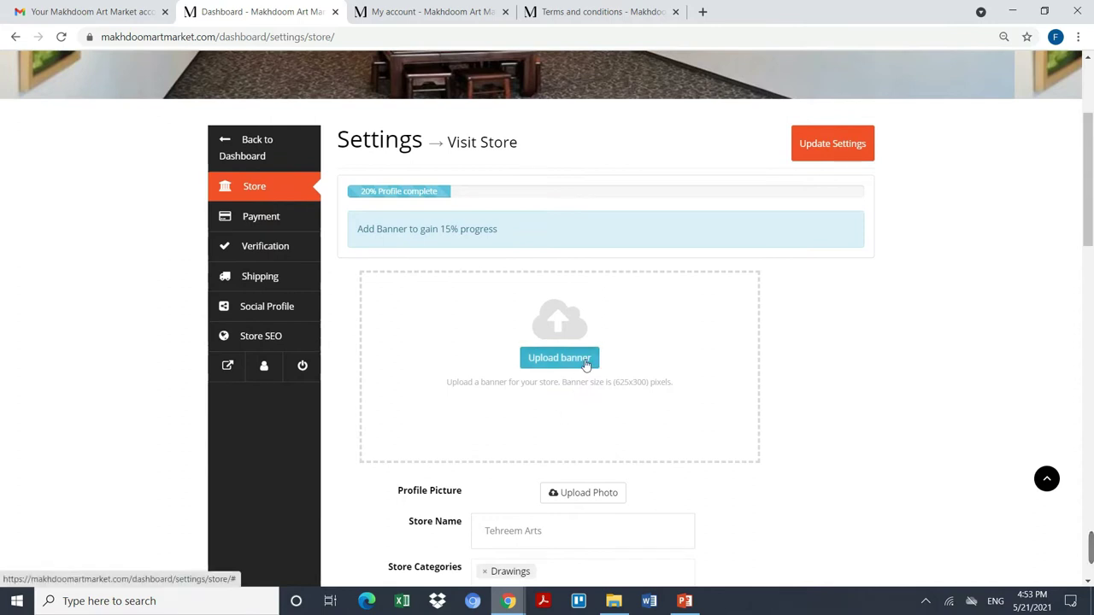
Step: Upload the wolf-and-woman painting as the store banner, shifting the crop slightly down before cropping
click(585, 365)
click(544, 325)
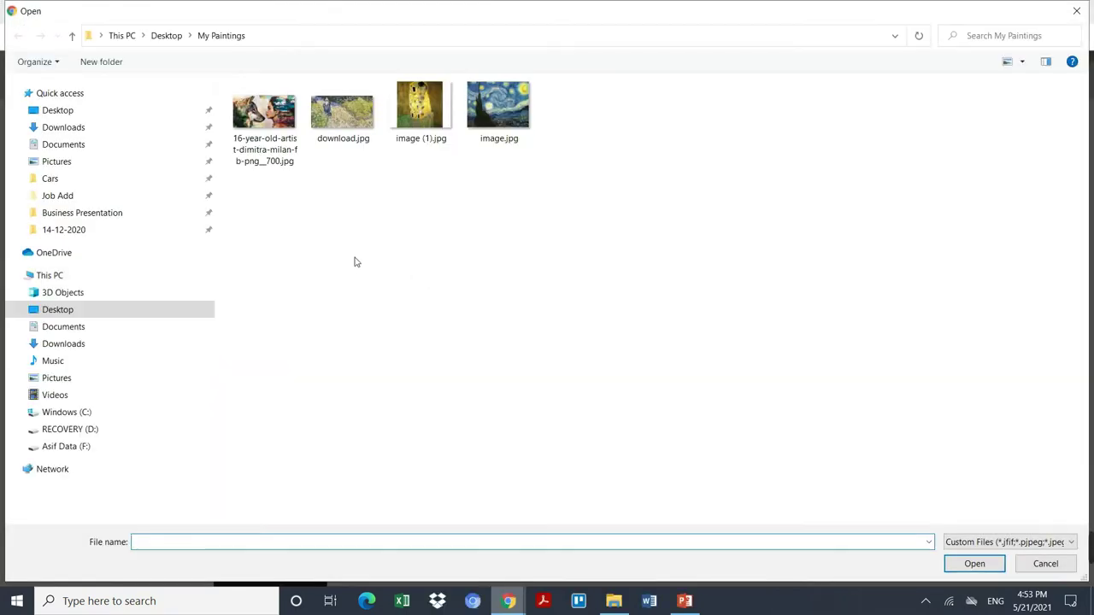
double_click(282, 125)
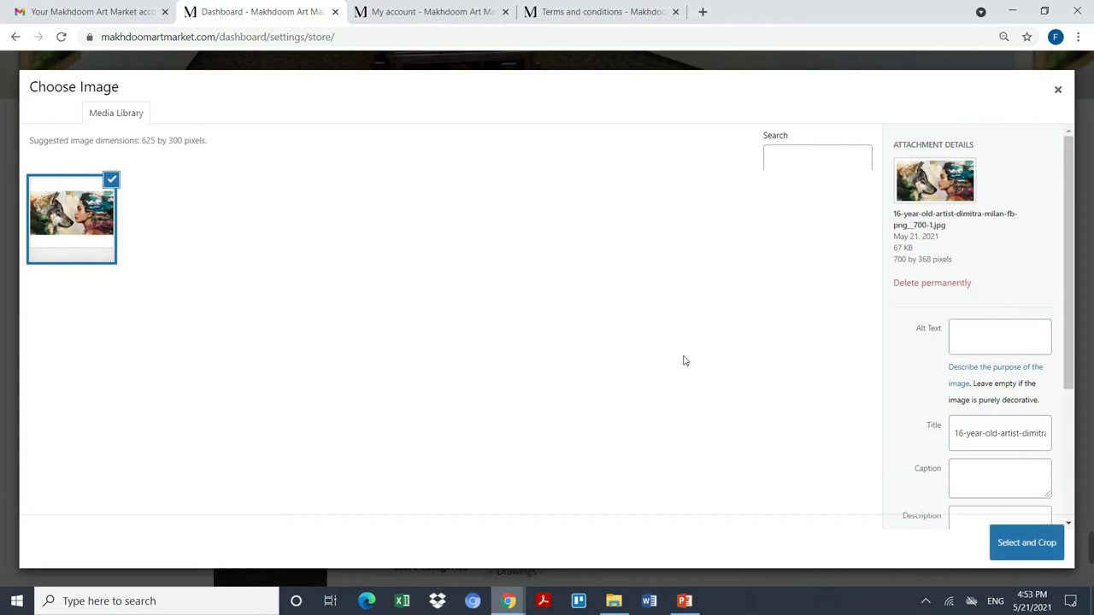
scroll(1033, 416, down, 3)
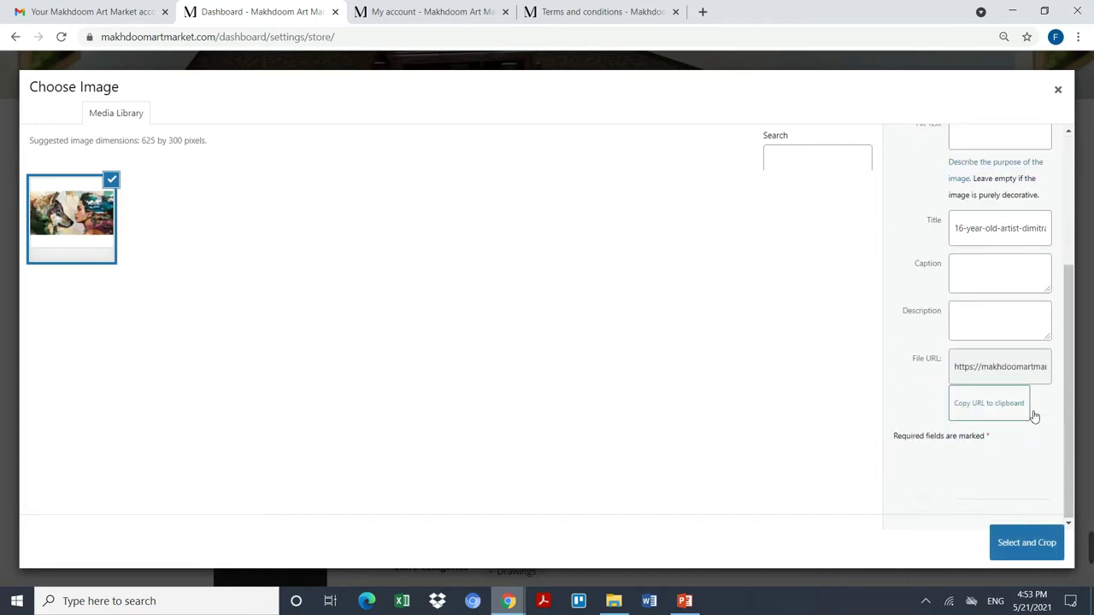
click(1021, 552)
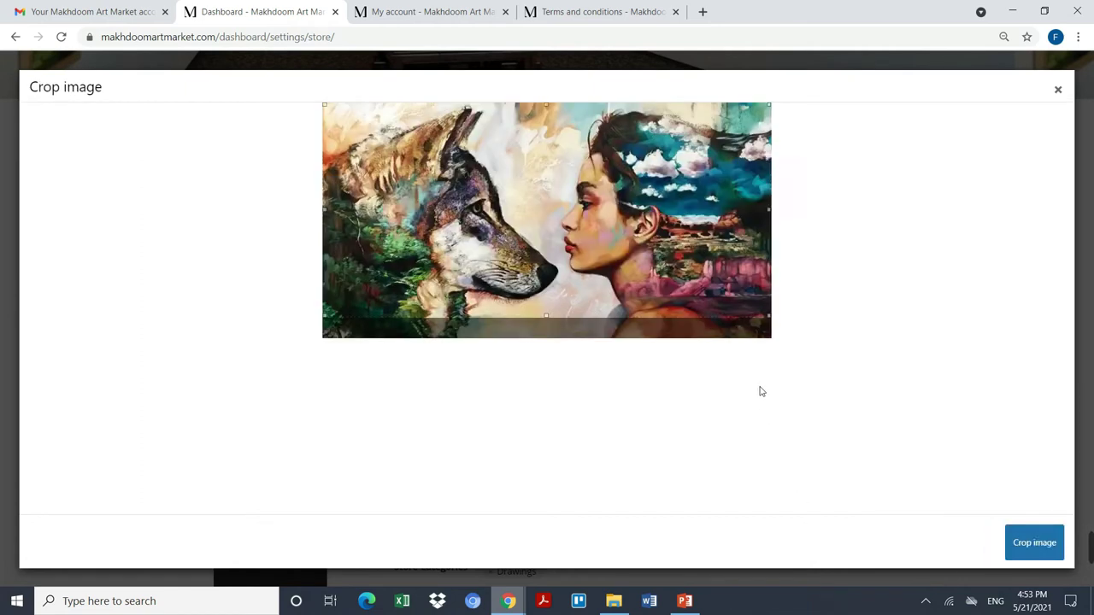
drag(610, 290, 610, 297)
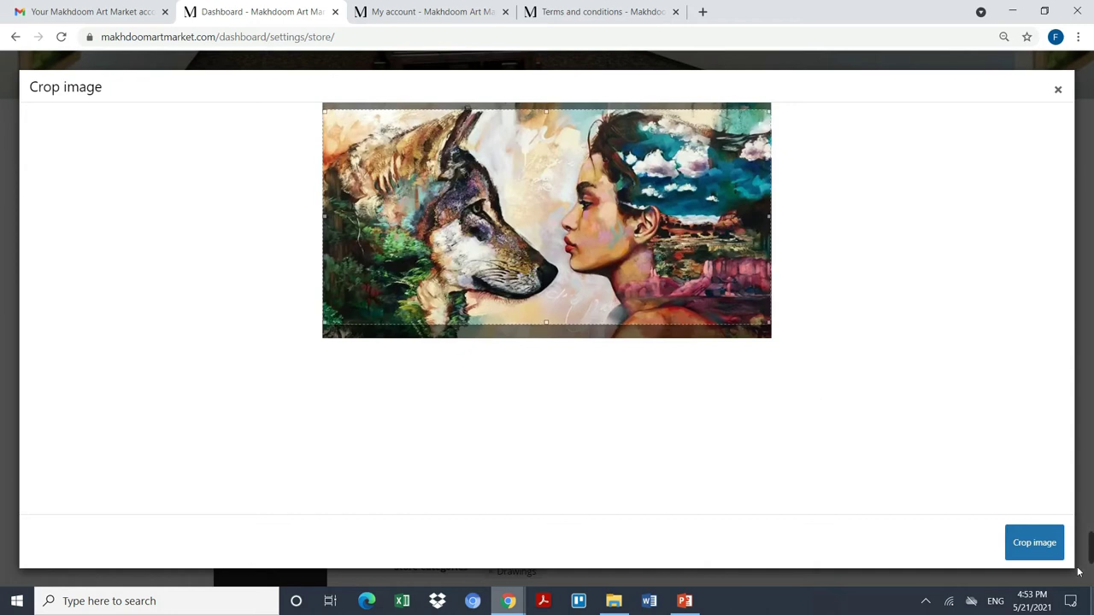
click(1048, 538)
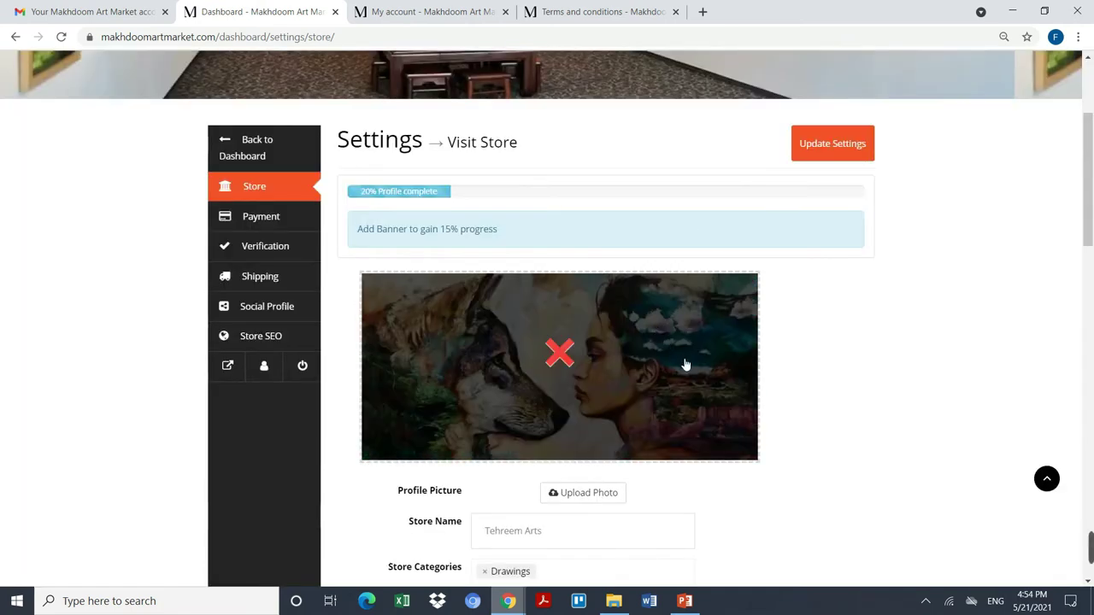
Step: Upload the portrait photo from Desktop > My Picture and crop it as the store profile picture
scroll(688, 347, down, 1)
scroll(757, 386, down, 1)
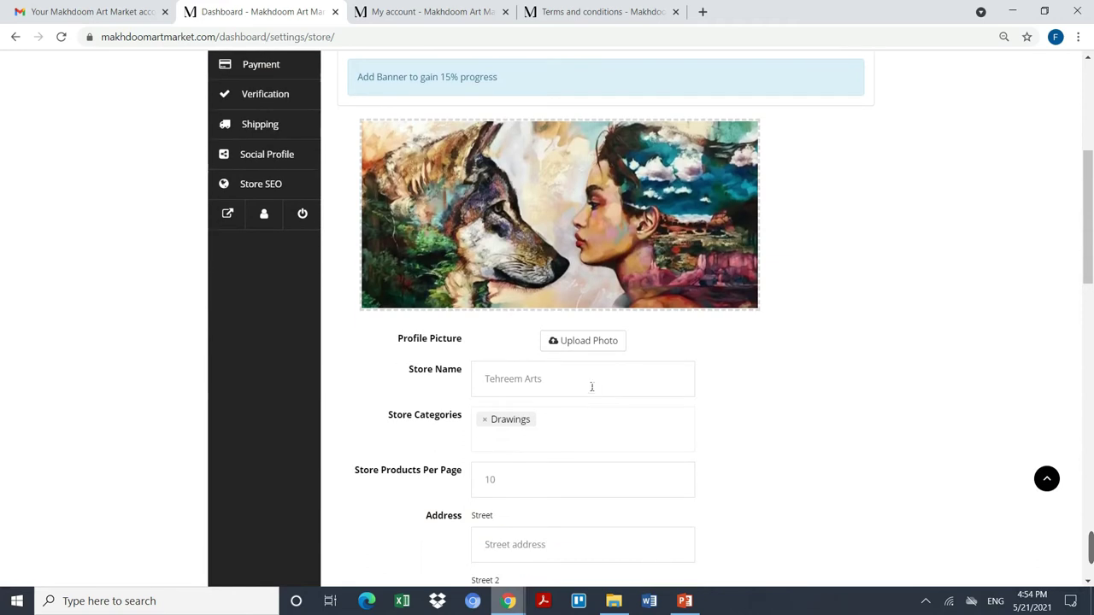
click(610, 340)
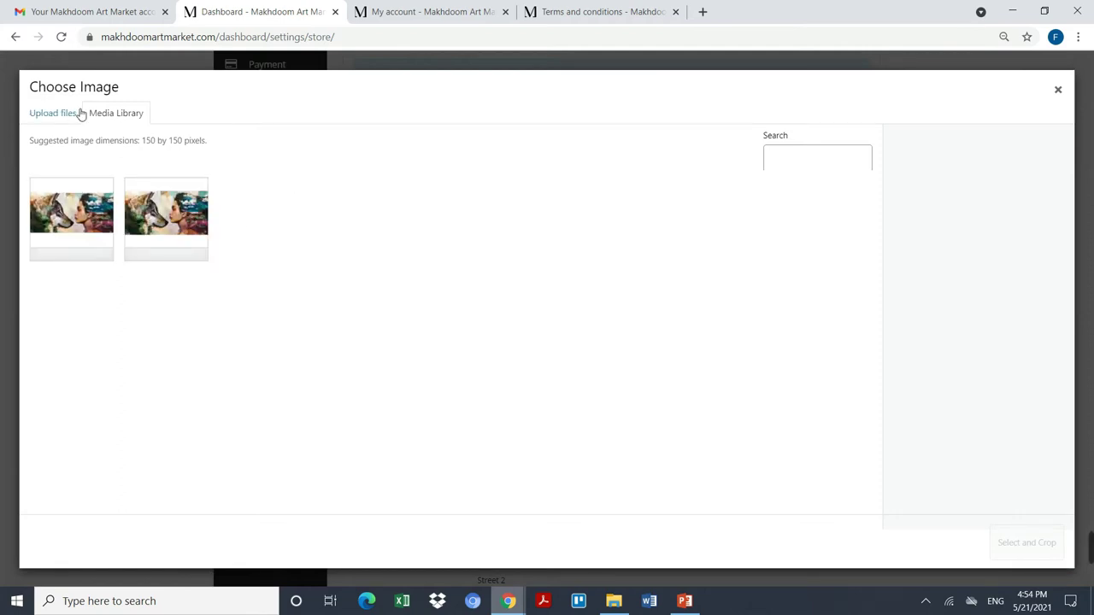
click(62, 114)
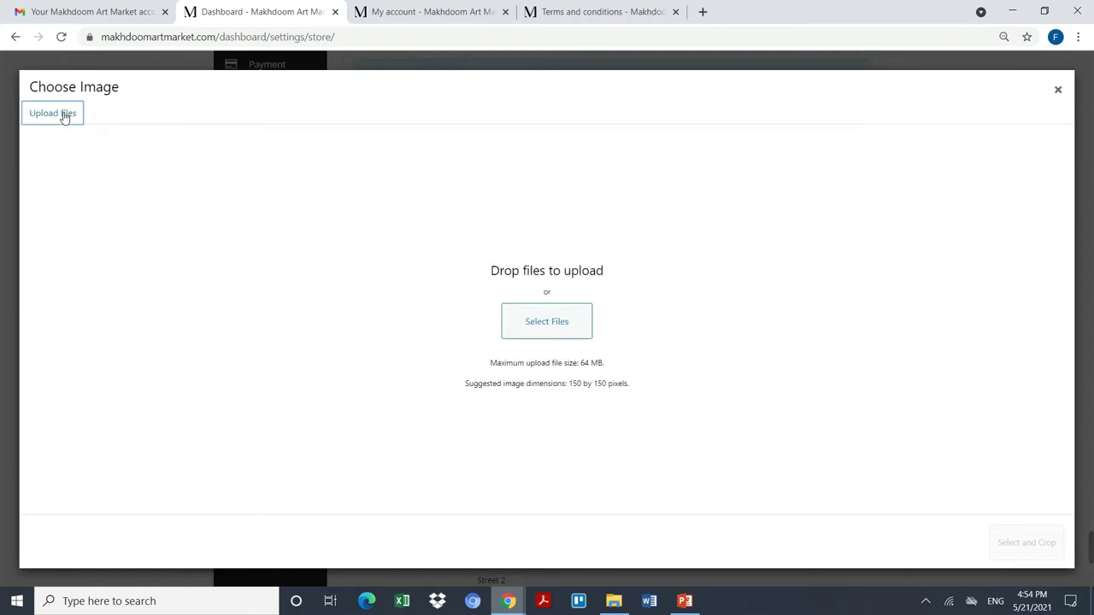
click(547, 319)
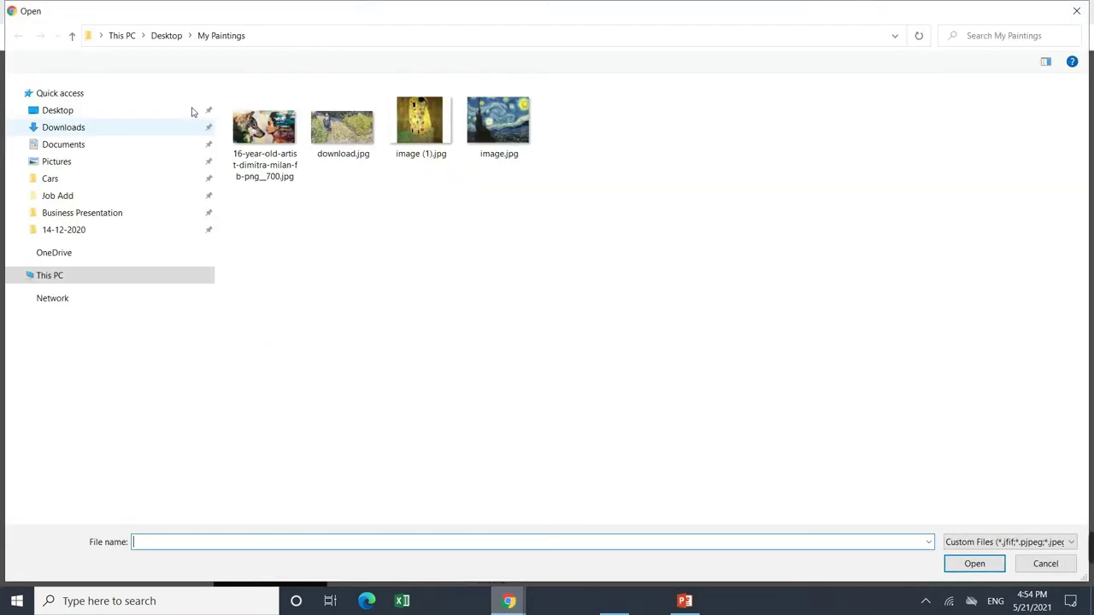
click(77, 111)
scroll(355, 198, down, 3)
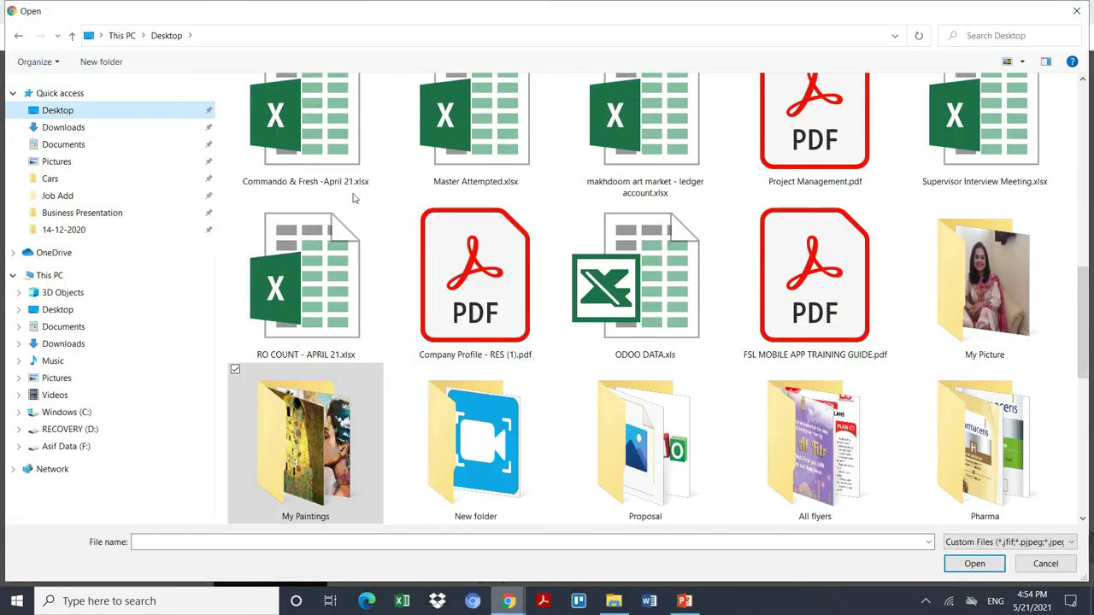
double_click(954, 298)
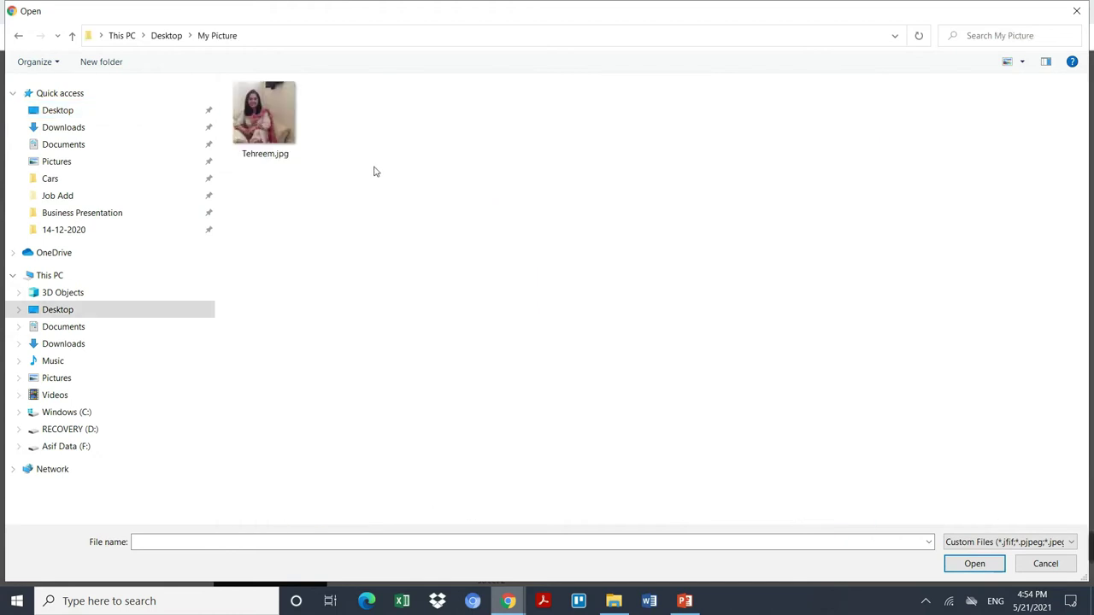
double_click(265, 115)
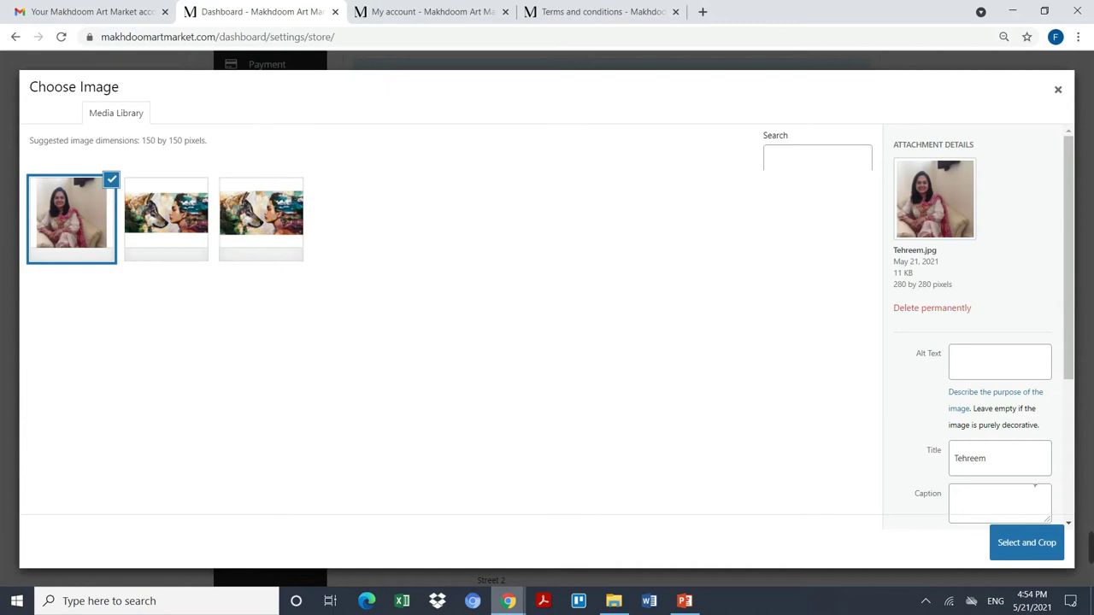
click(1043, 554)
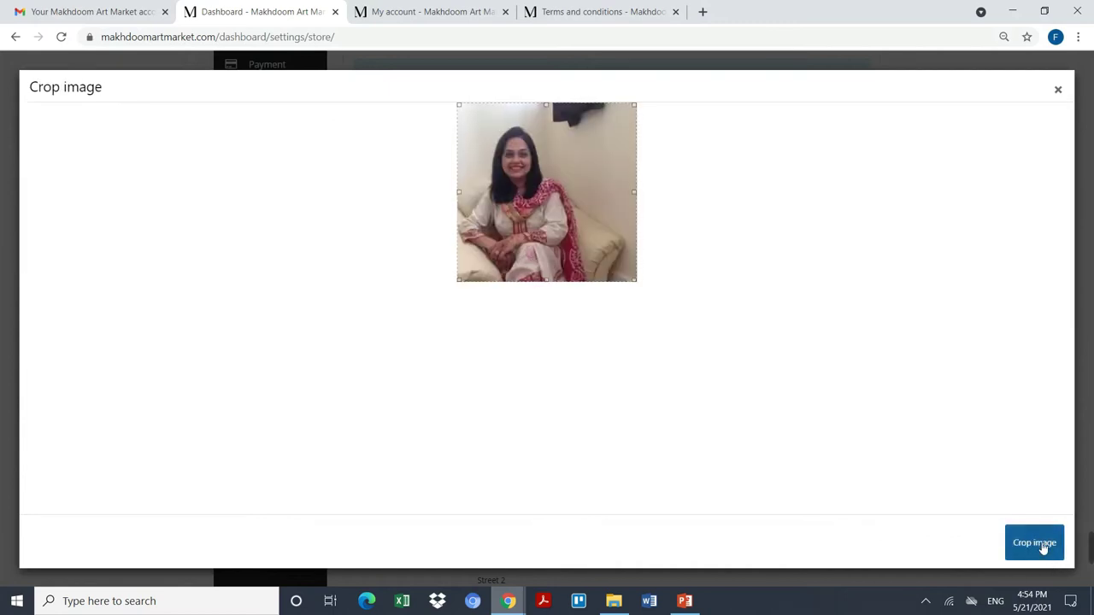
click(1042, 546)
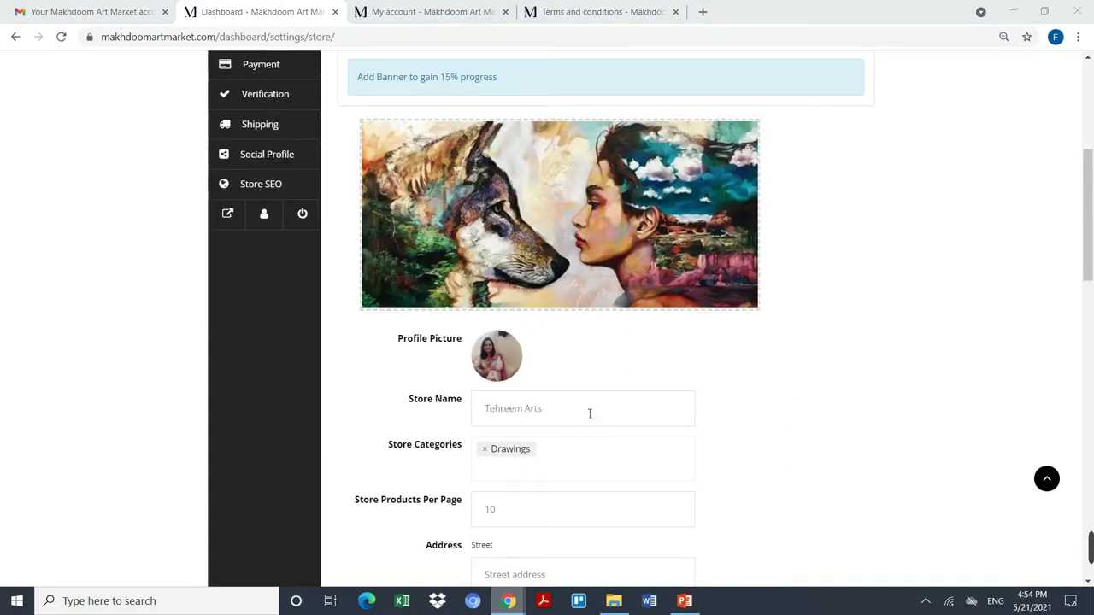
Step: Add HD Prints and Other to the store categories alongside Drawings
click(586, 471)
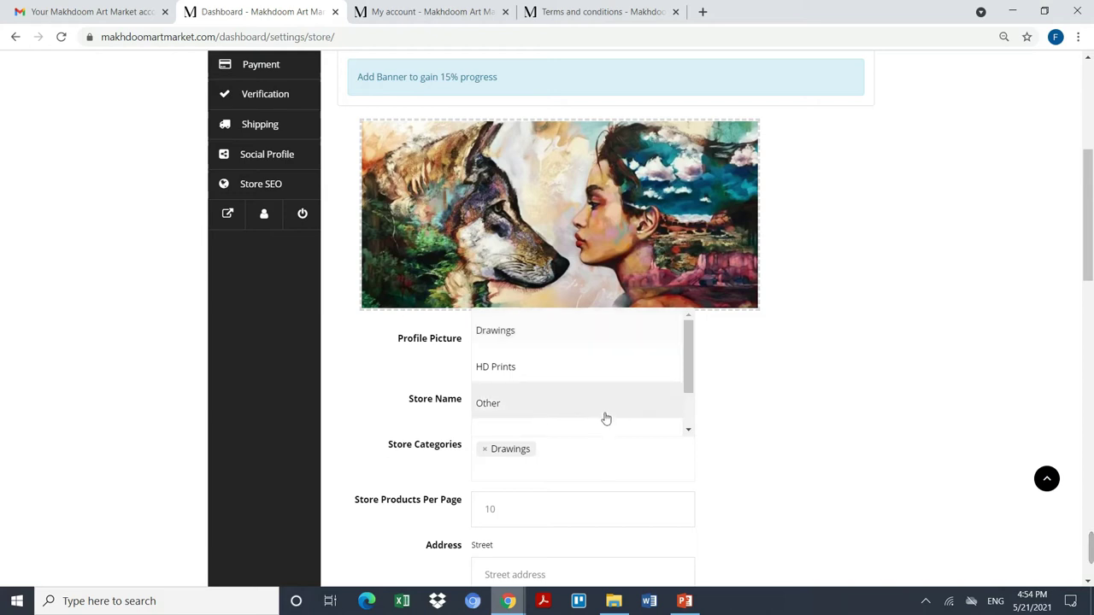
click(626, 380)
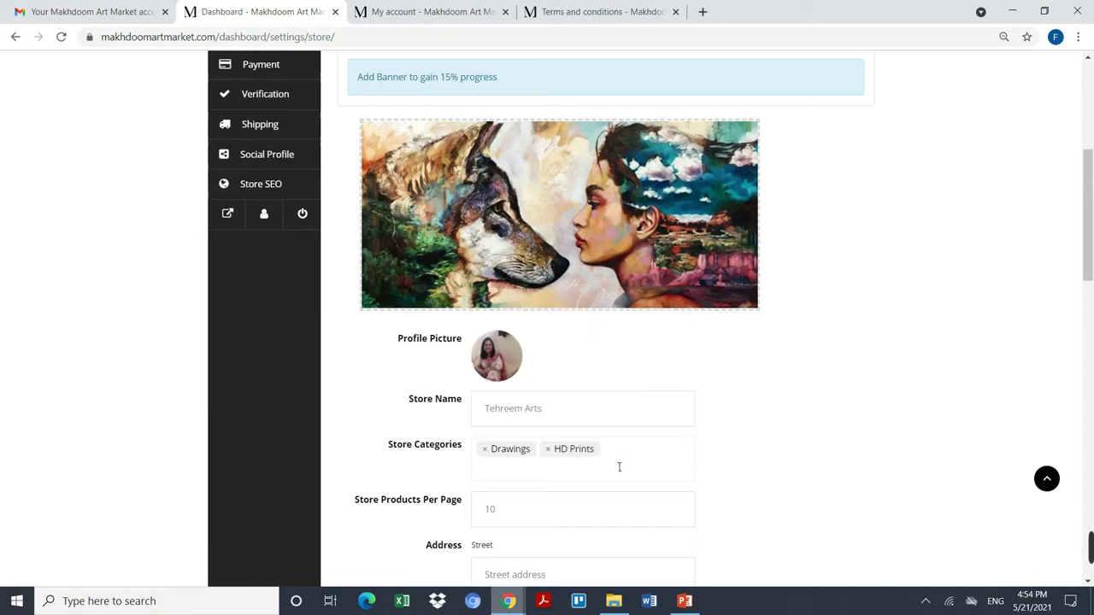
click(620, 467)
scroll(581, 398, down, 1)
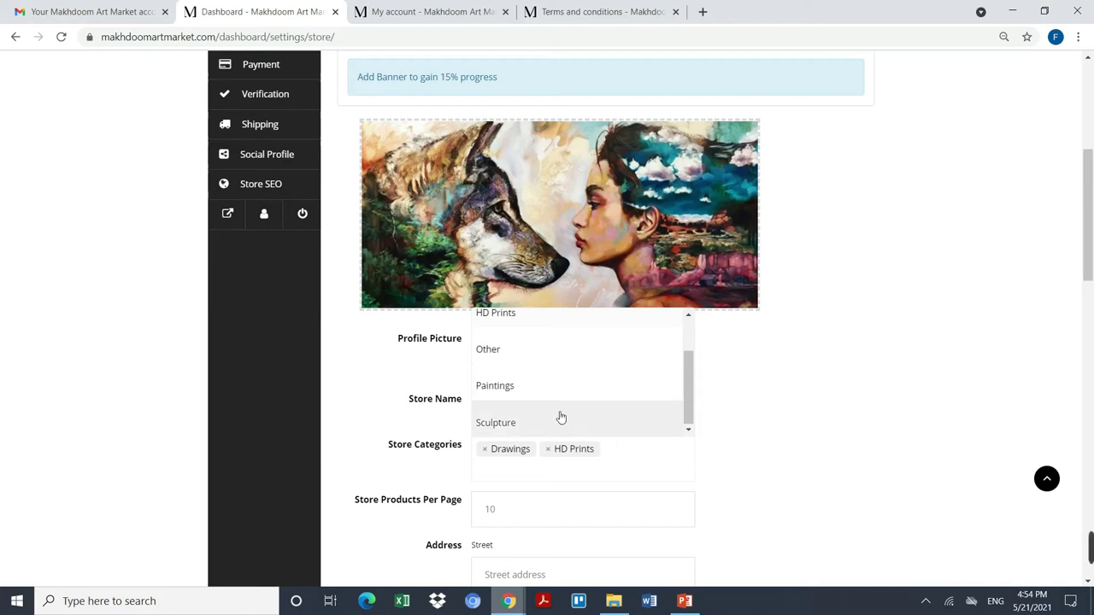
click(557, 350)
scroll(791, 418, down, 1)
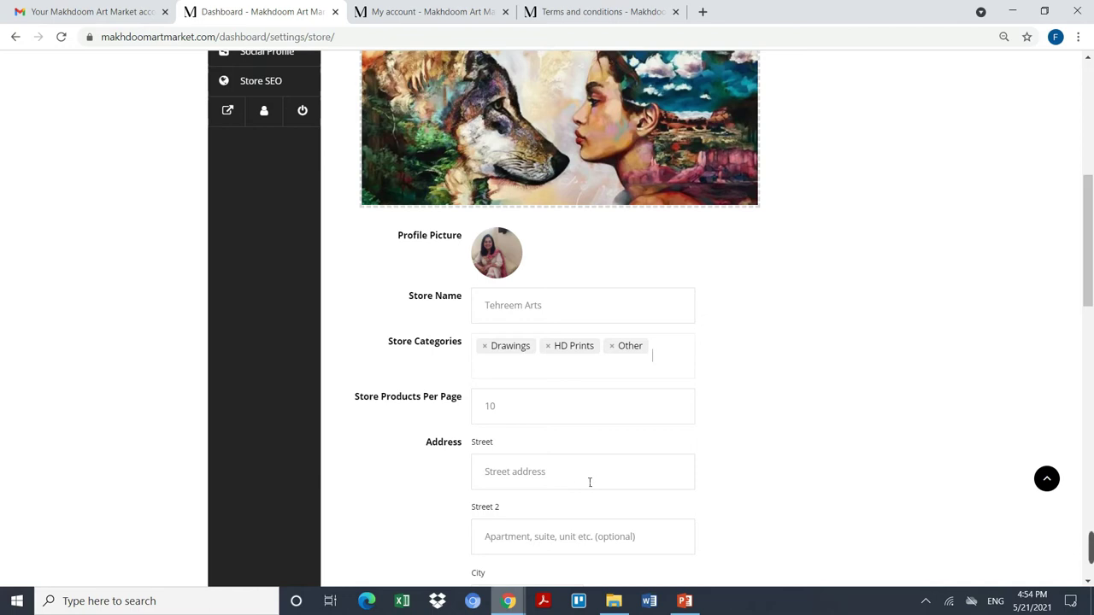
Step: Enter the store's two street address lines, city and postcode
scroll(589, 482, down, 1)
click(582, 360)
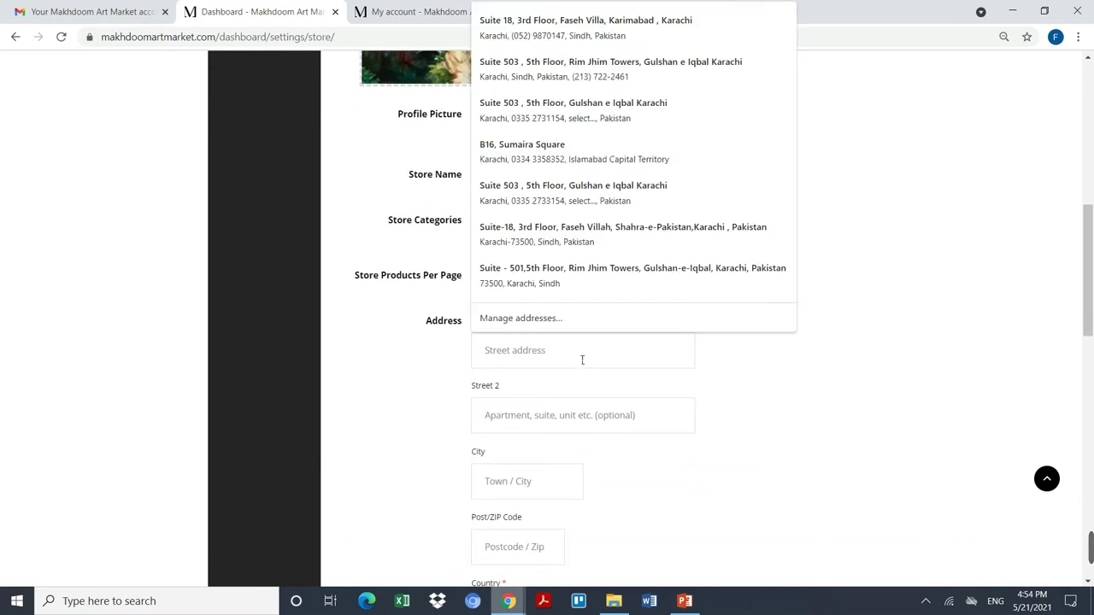
click(731, 369)
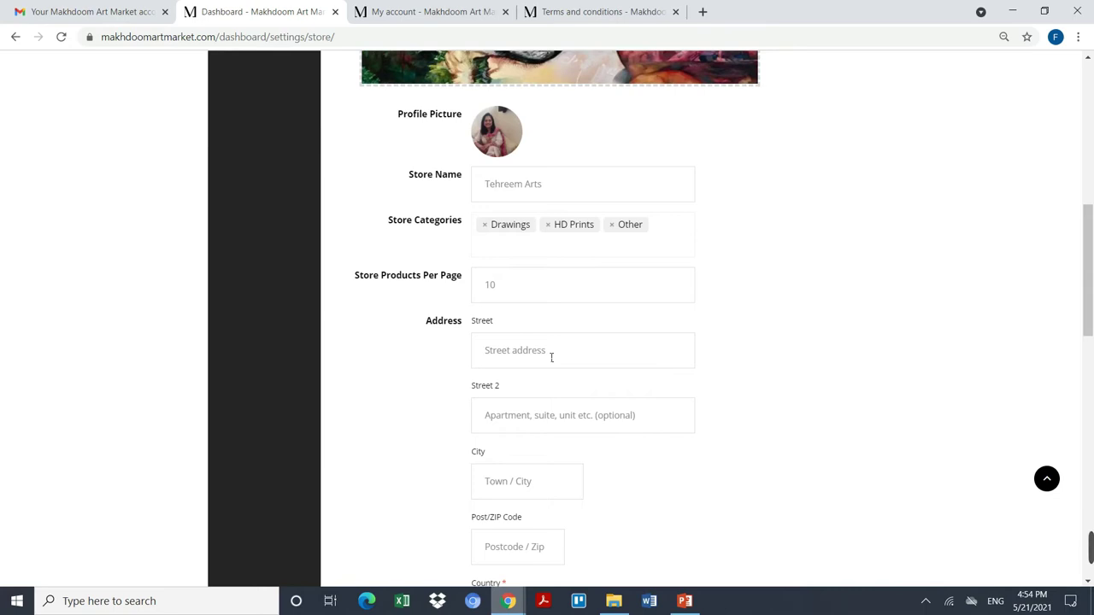
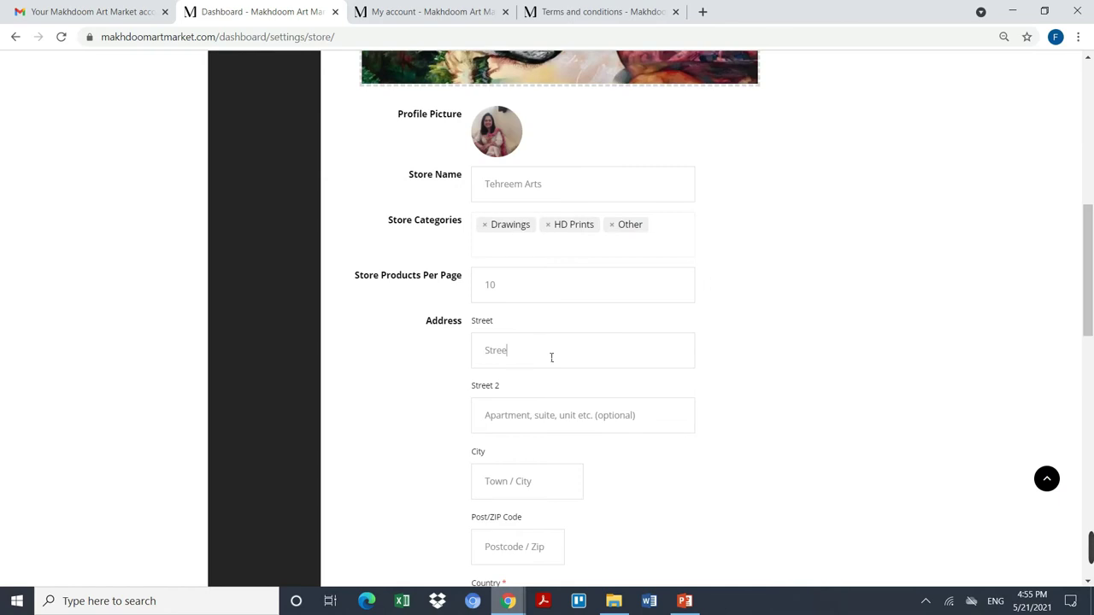
click(570, 416)
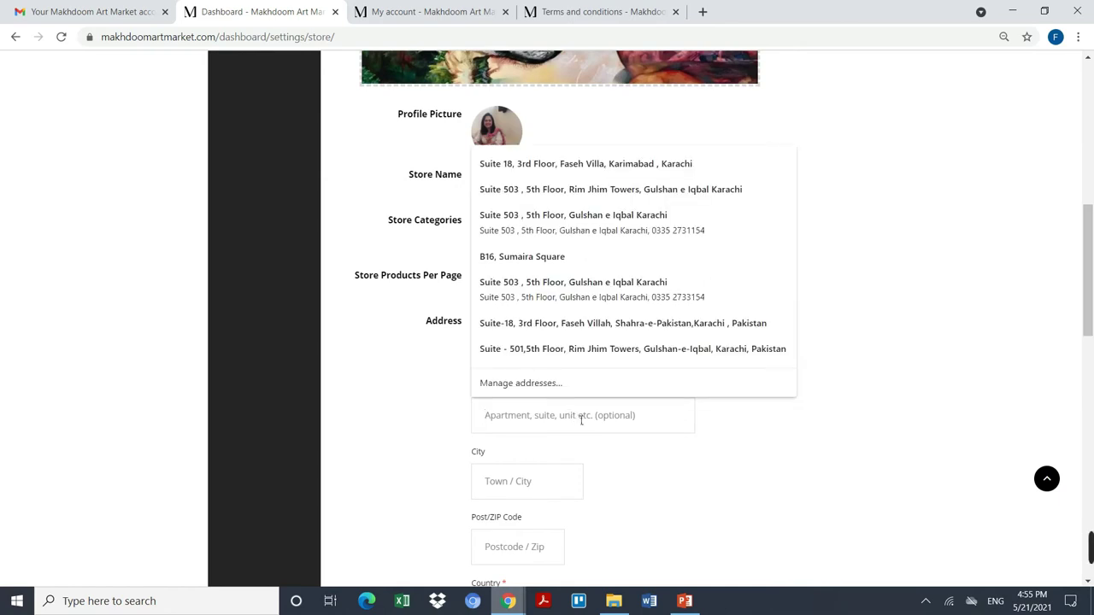
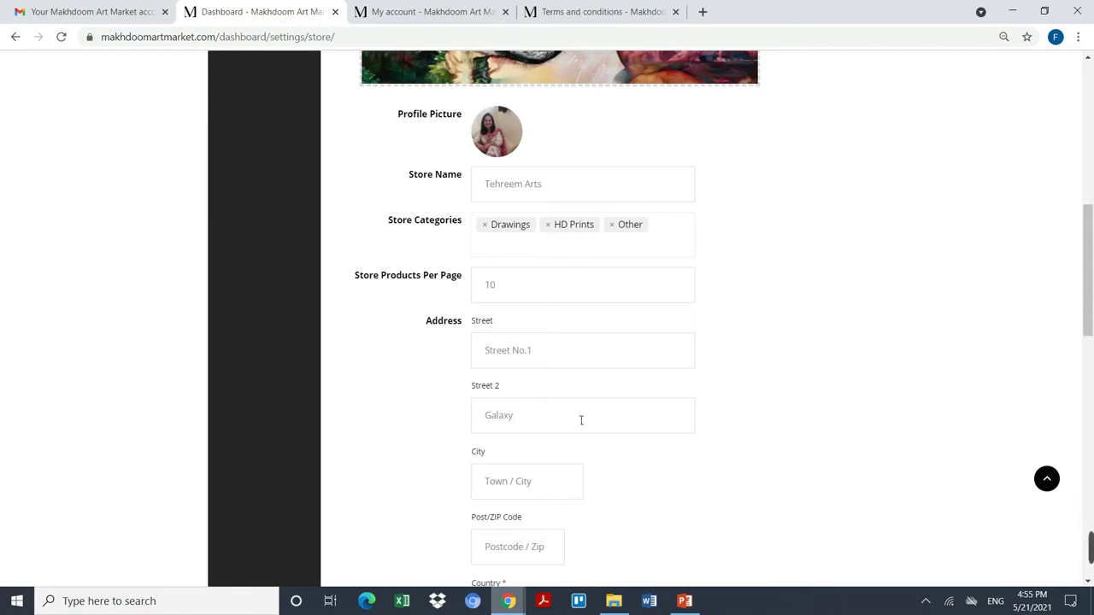
key(Tab)
text(Kara)
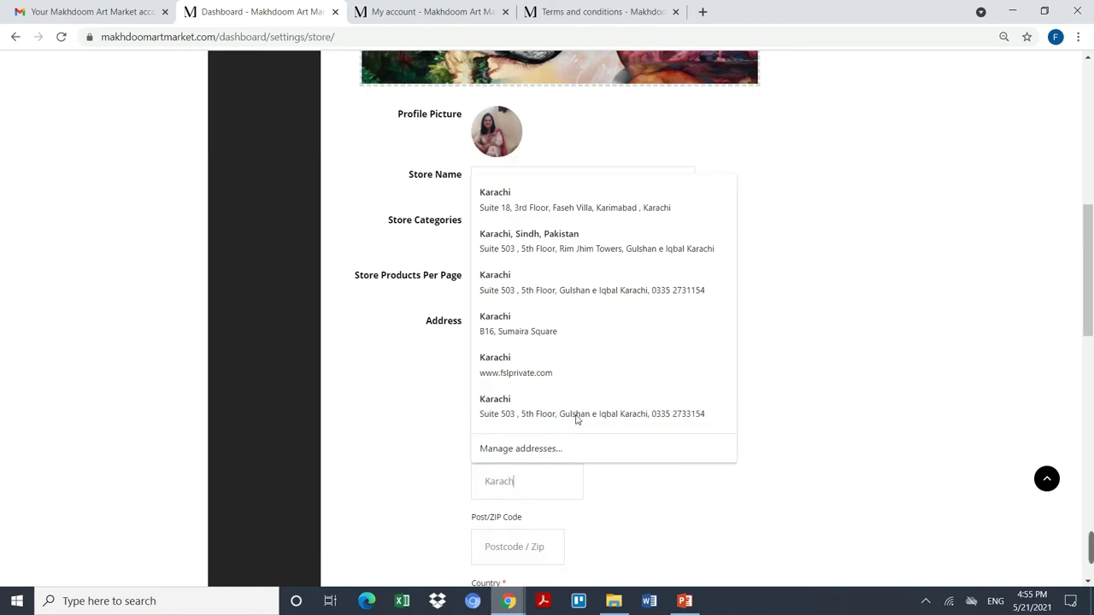
key(Tab)
scroll(581, 420, down, 1)
text(73)
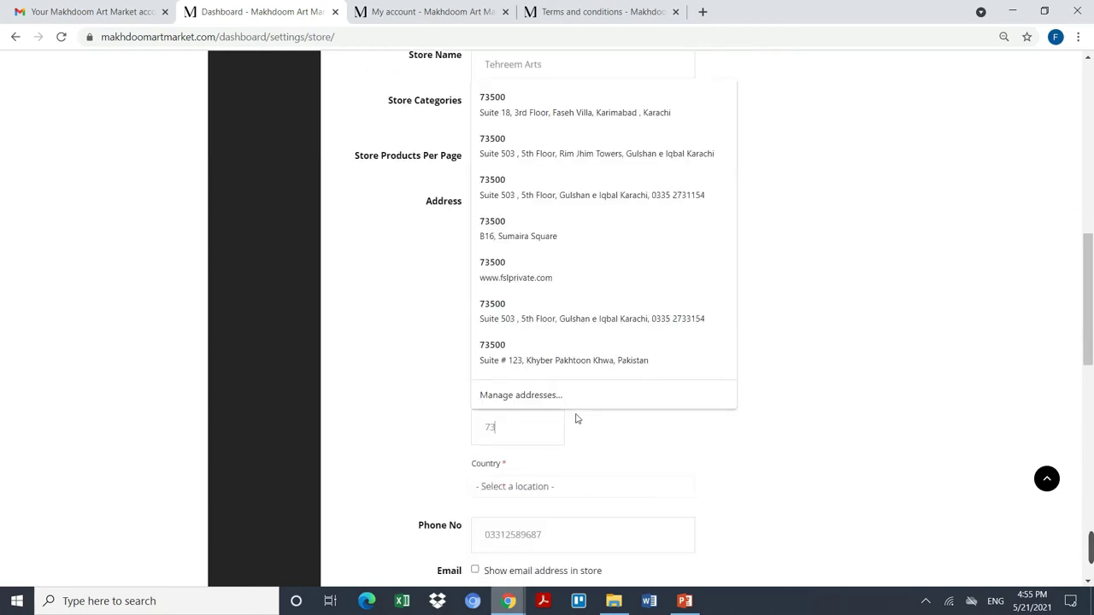
text(500)
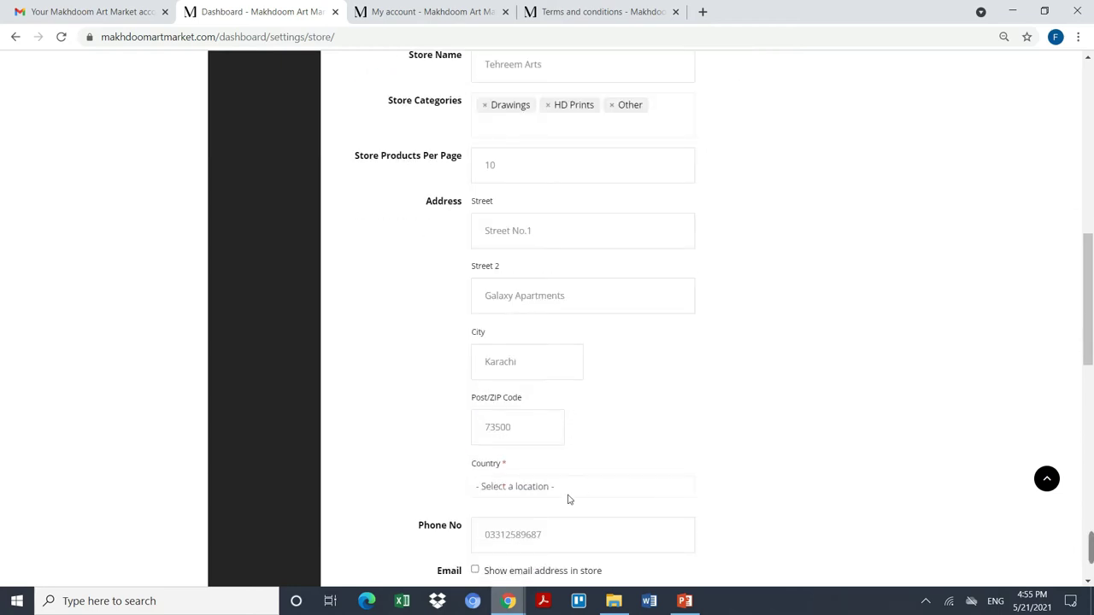
Step: Set the store's country to Pakistan and the state to Sindh
click(569, 496)
key(p)
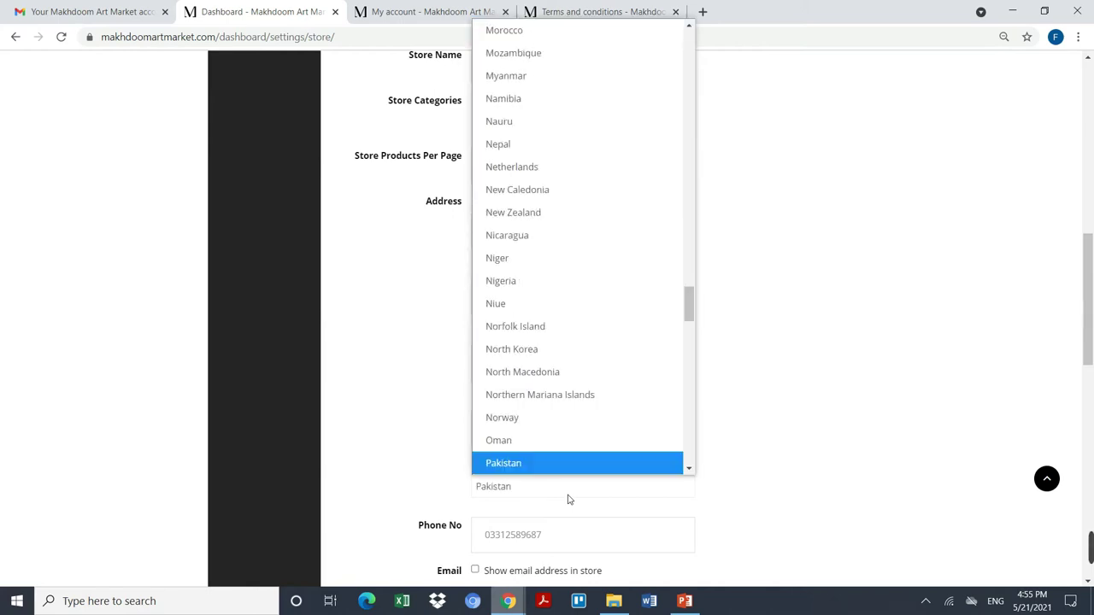
click(570, 465)
scroll(722, 454, down, 2)
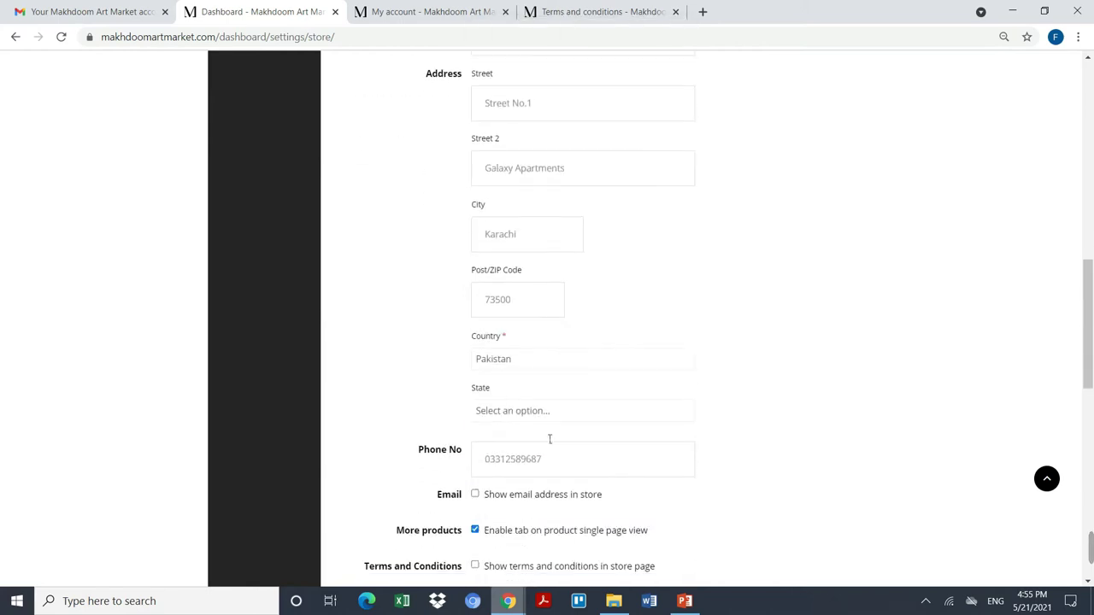
click(519, 417)
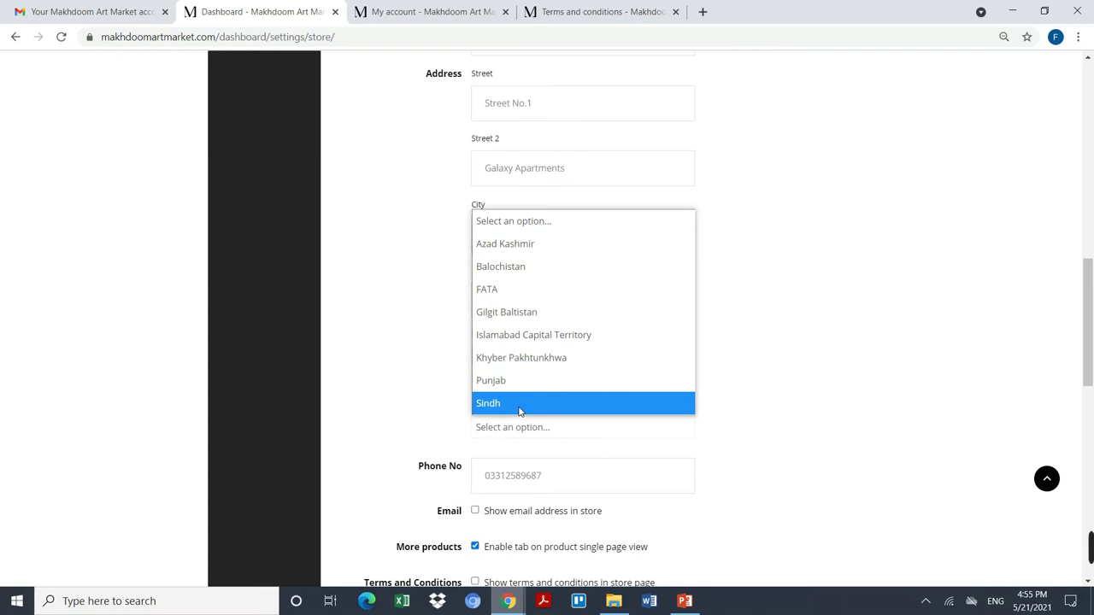
click(519, 411)
scroll(789, 371, down, 2)
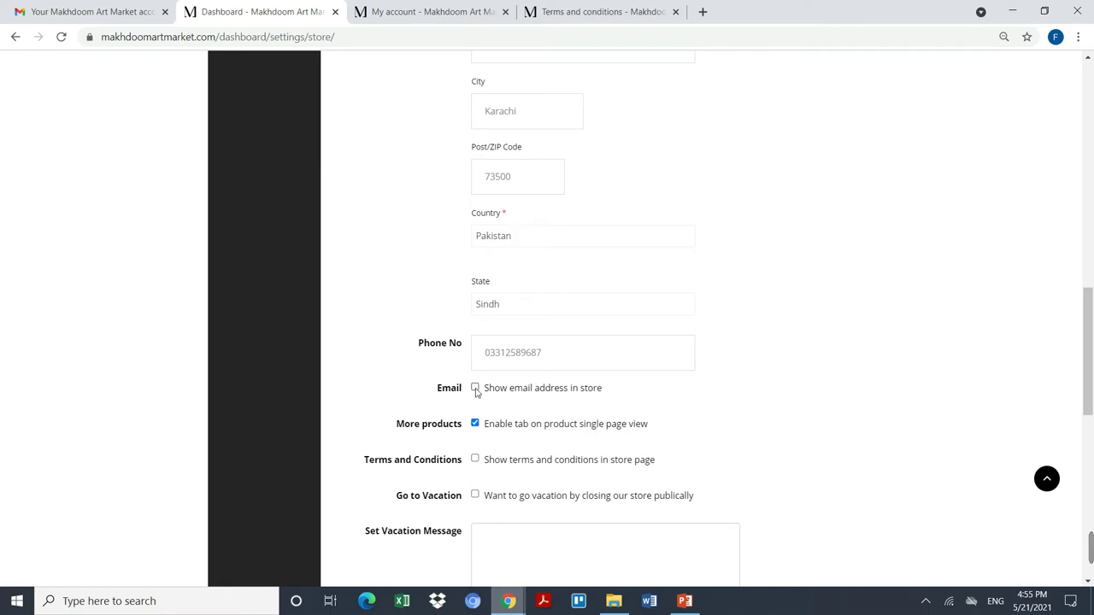
click(476, 407)
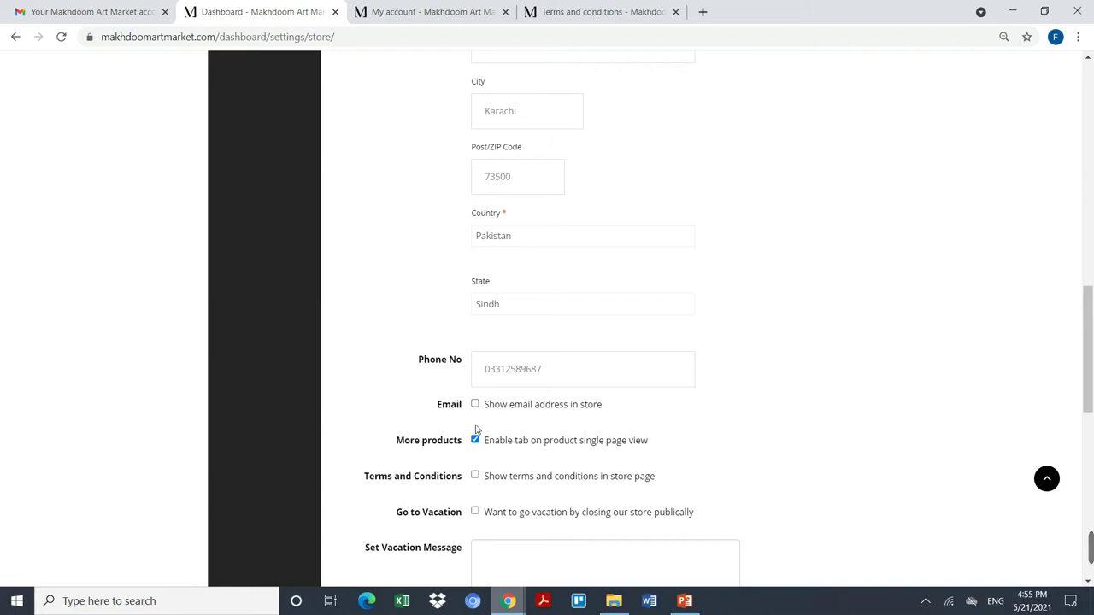
scroll(484, 470, down, 1)
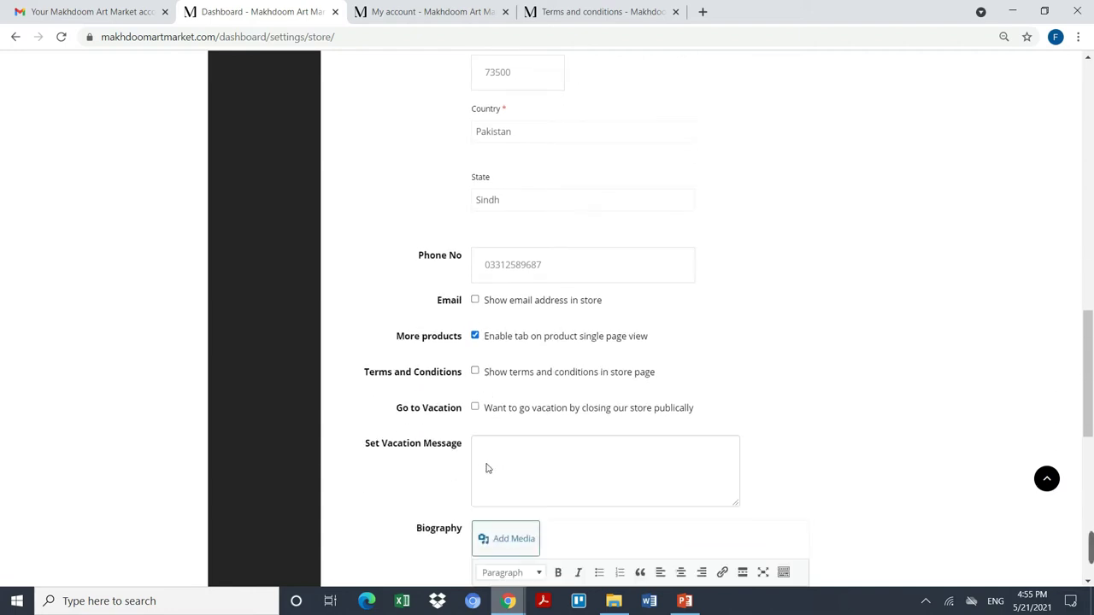
click(474, 373)
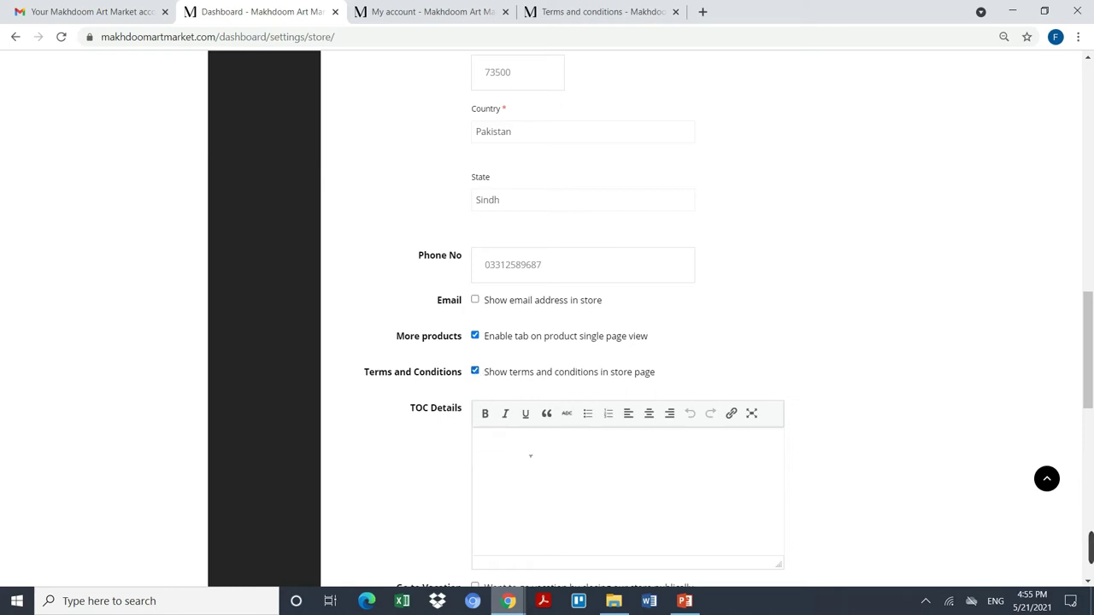
click(475, 372)
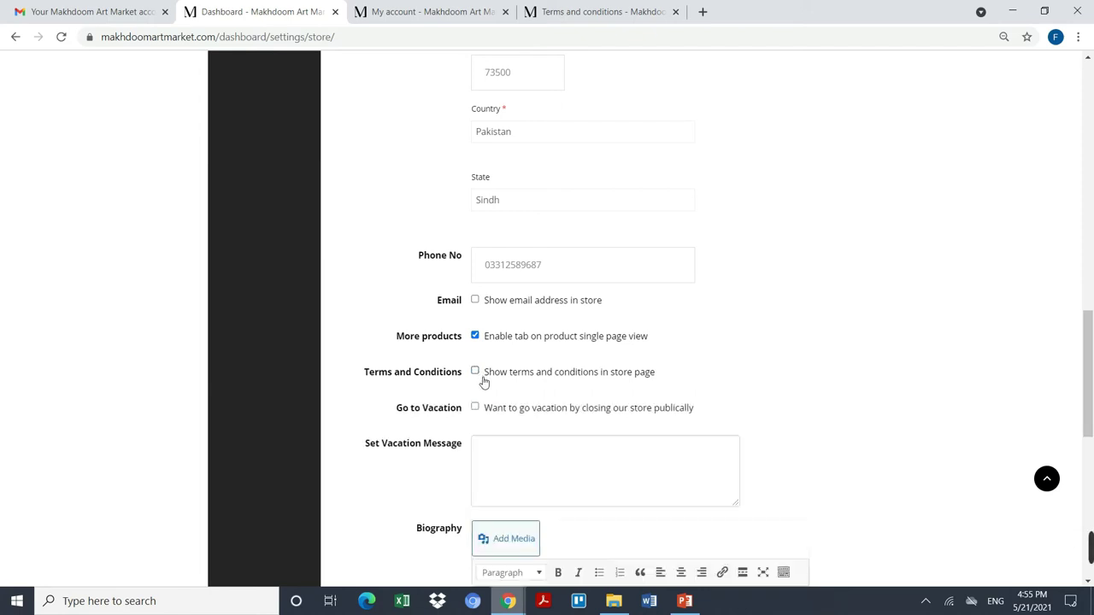
scroll(489, 426, down, 2)
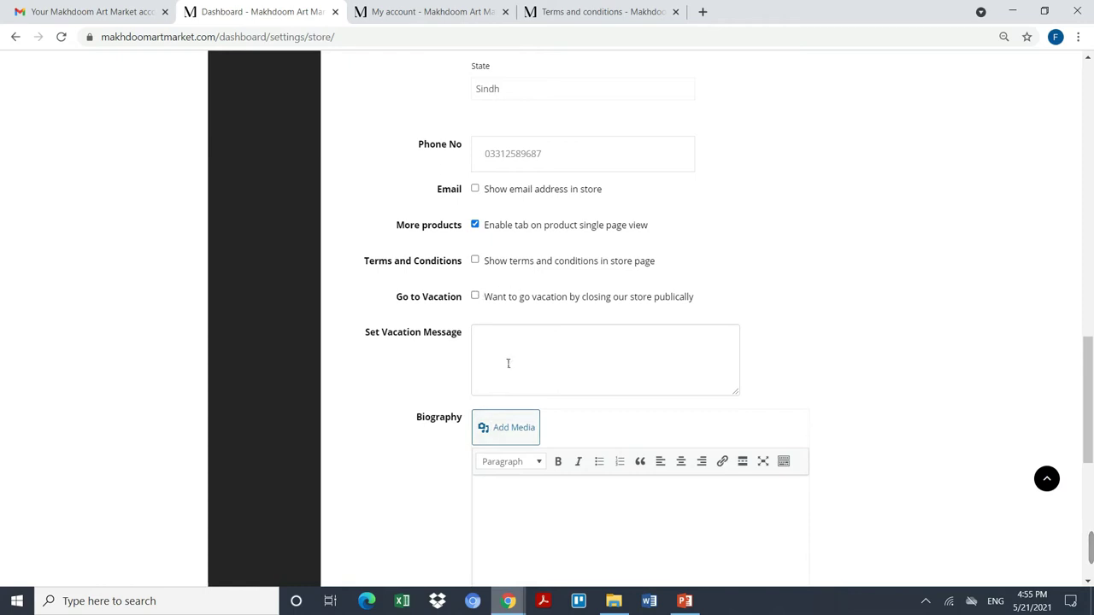
scroll(508, 363, down, 3)
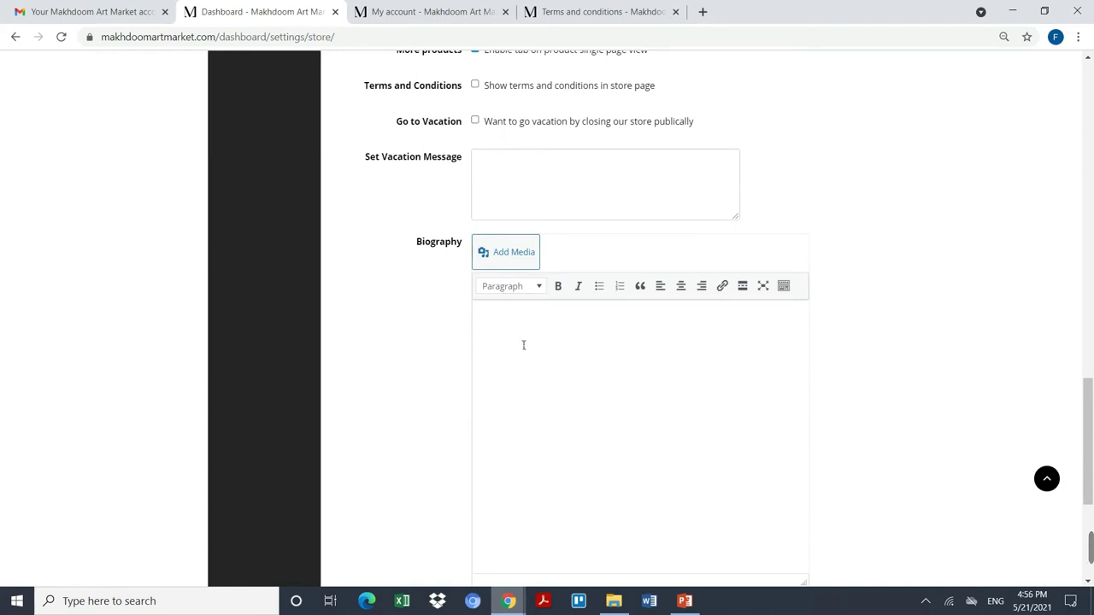
Step: Write the Biography introducing the artist as a canvas and glass painter, adding 'My art speaks about peace and love'
right_click(522, 345)
click(497, 329)
text(My na)
text(me is Tehre)
key(BackSpace)
text(reem and i a)
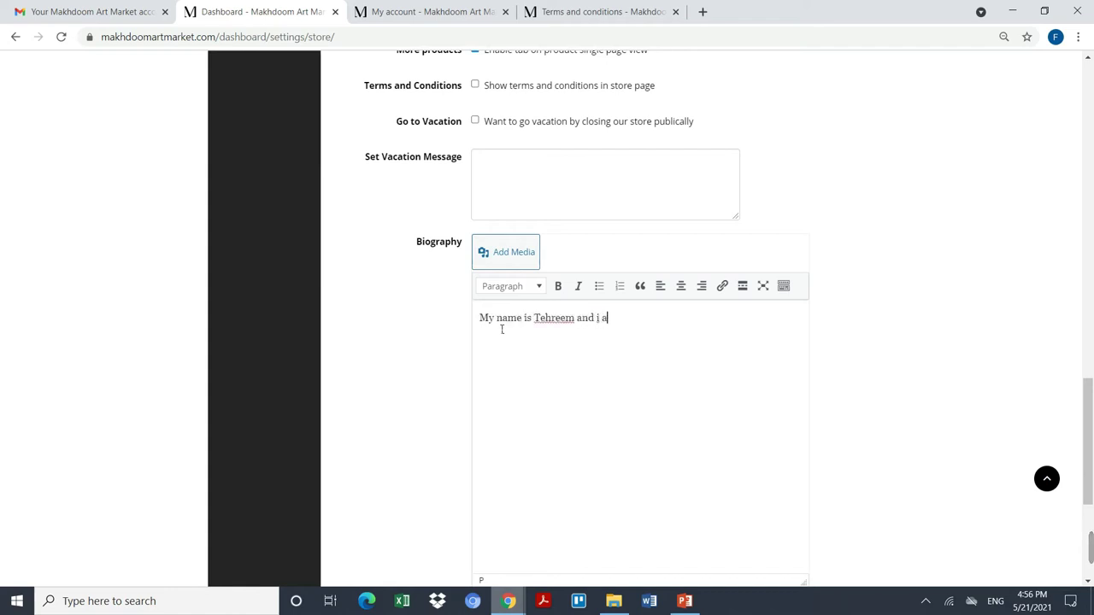
text(m a professional painter, i paint the c)
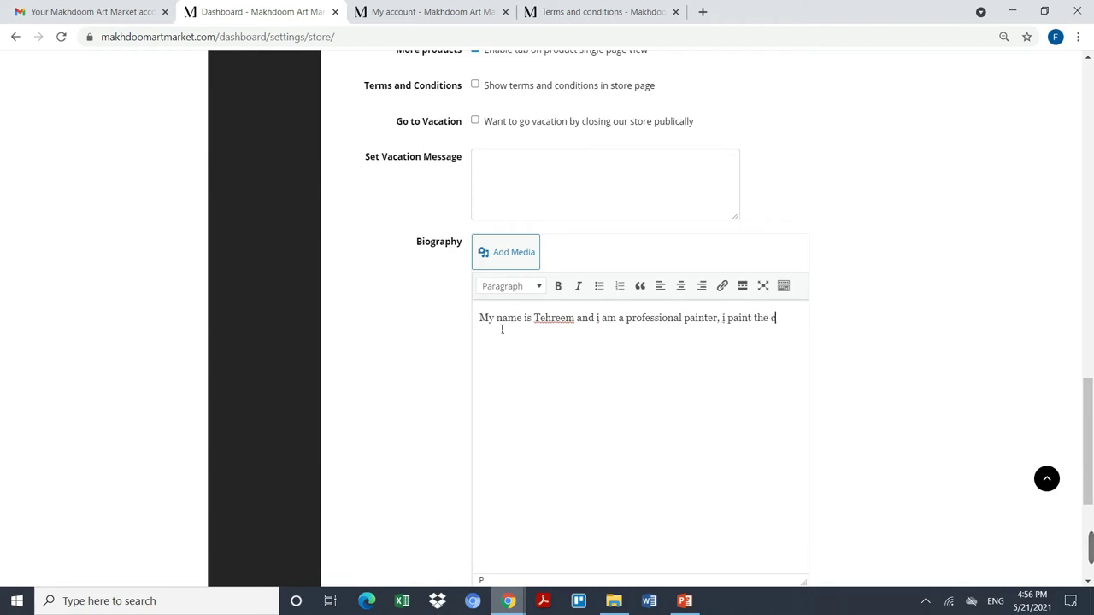
text( on)
key(BackSpace)
key(BackSpace)
key(BackSpace)
text(on cans)
key(BackSpace)
text(vas and alass.)
key(BackSpace)
text(My art speaks about peace and love)
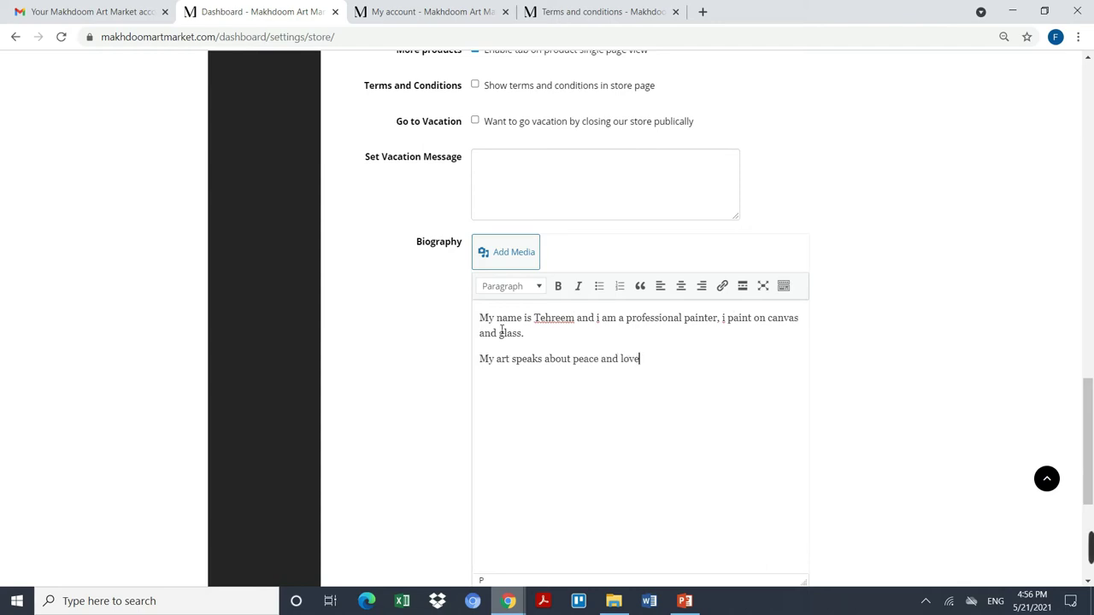
scroll(630, 384, down, 3)
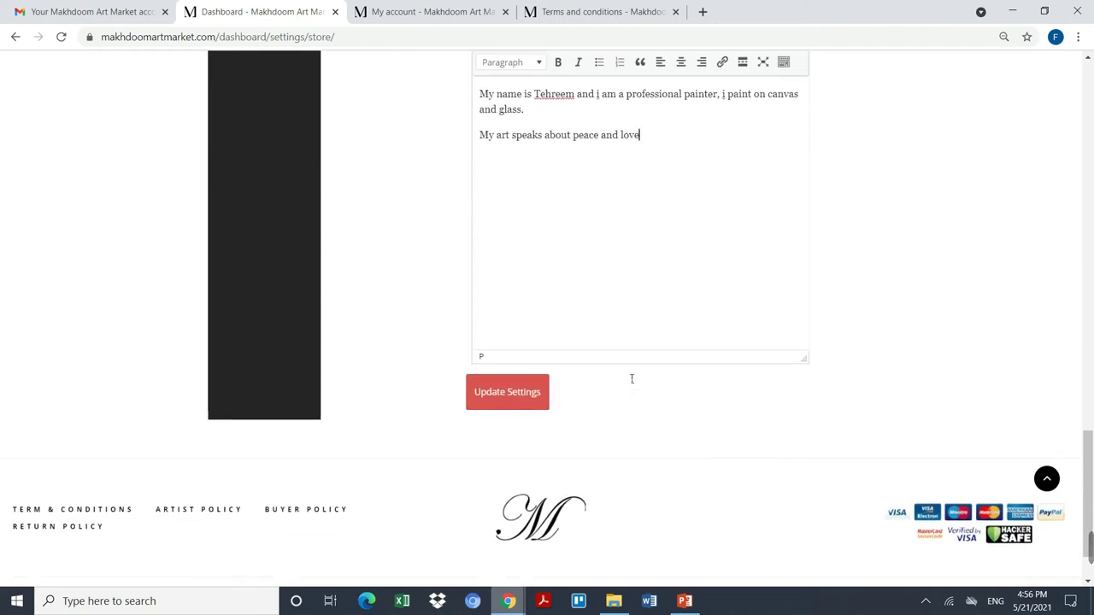
Step: Save the store settings with Update Settings and return to the vendor dashboard
click(528, 404)
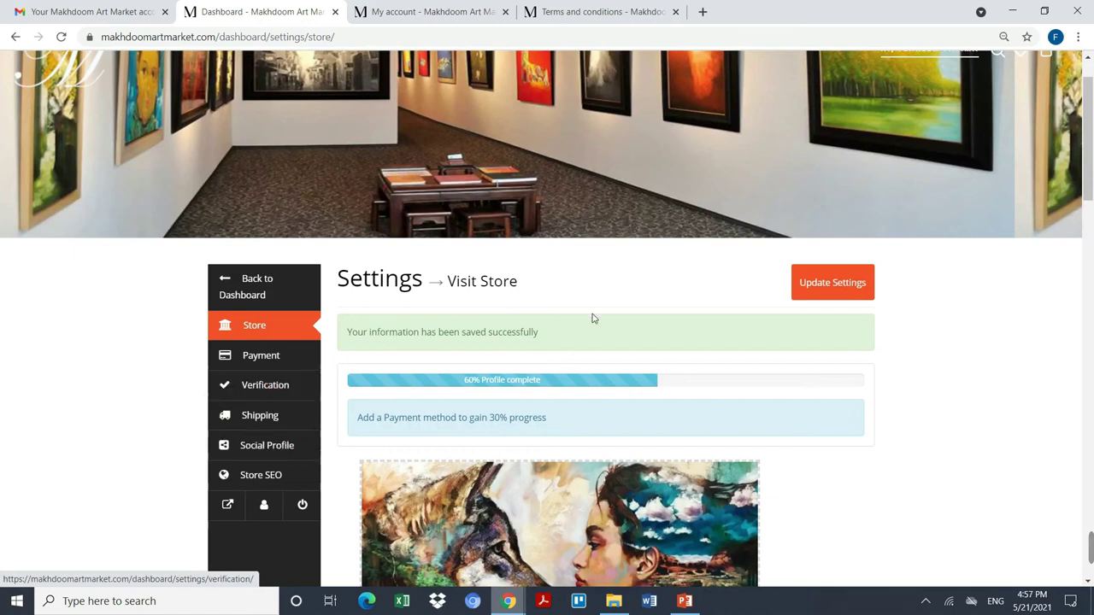
scroll(506, 442, down, 2)
scroll(508, 444, down, 4)
scroll(508, 444, up, 5)
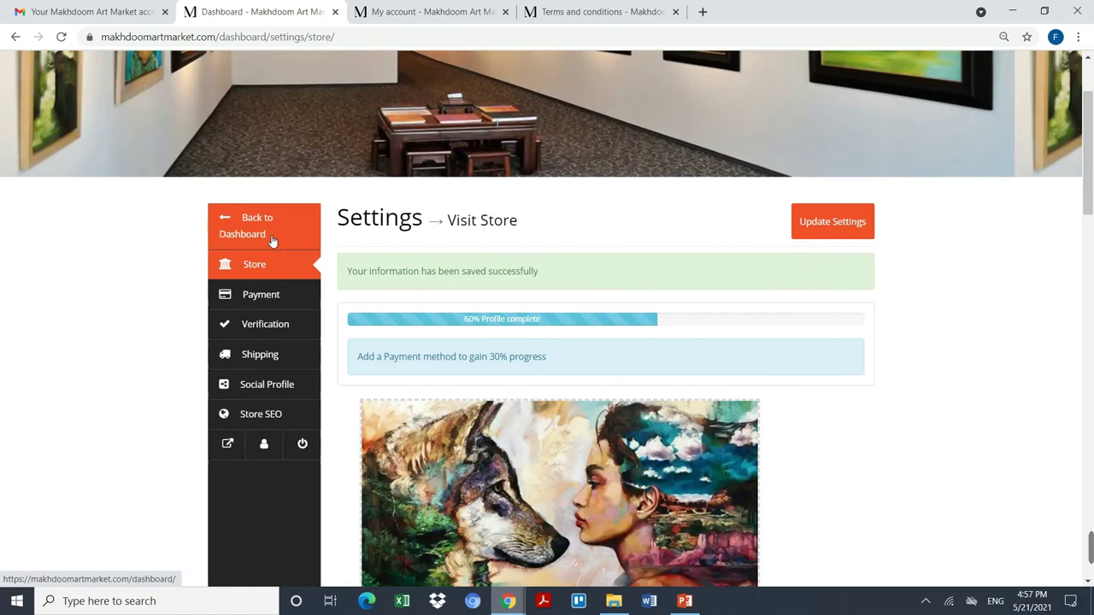
click(264, 235)
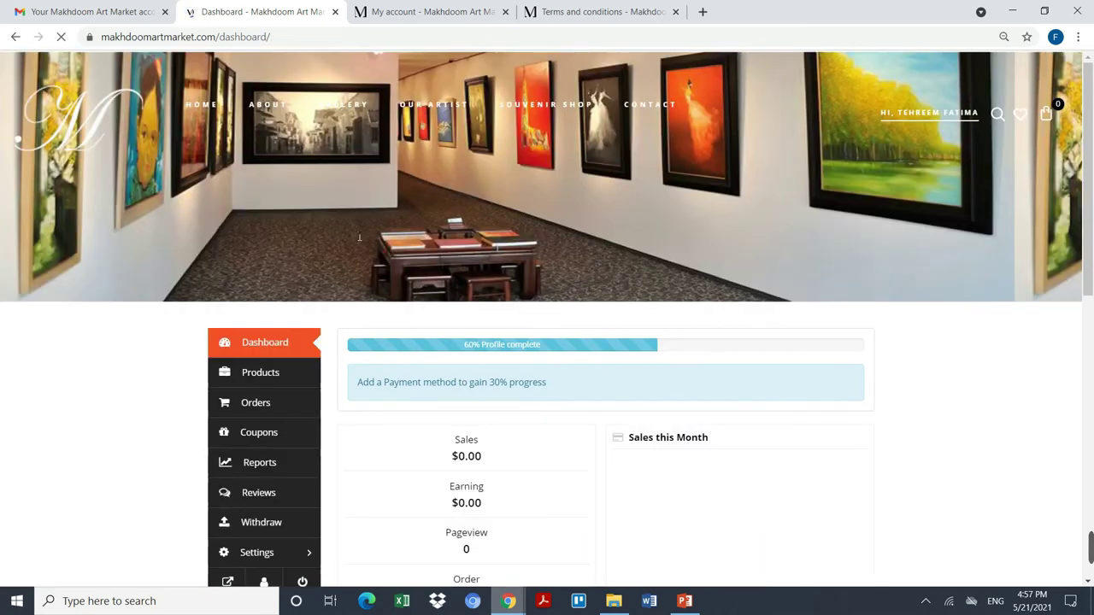
Step: Start a new product and upload image.jpg from Desktop > My Paintings as its cover image
click(278, 368)
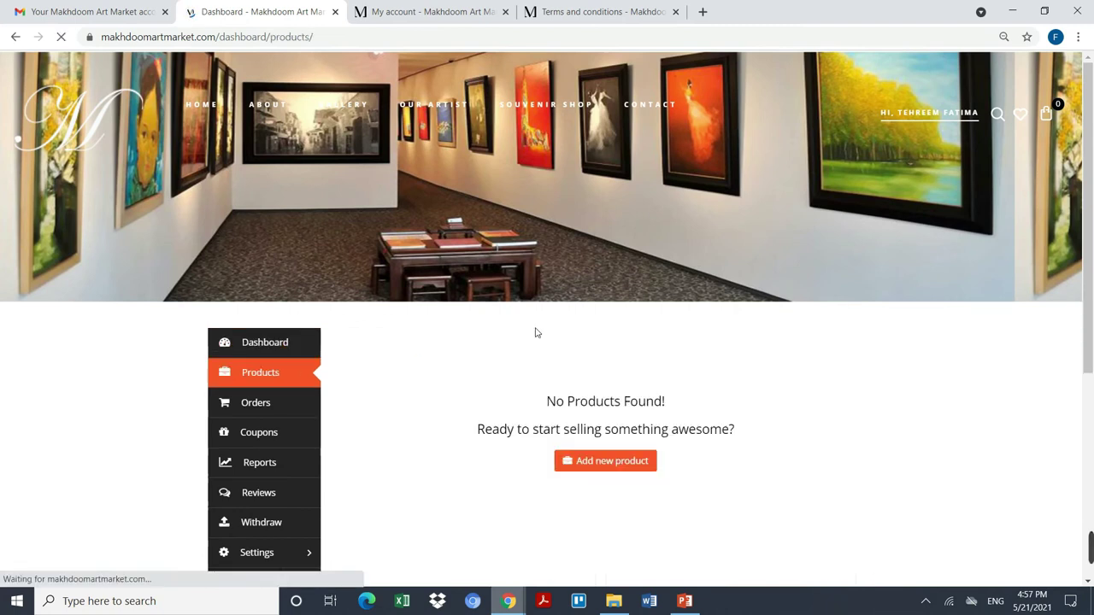
click(608, 538)
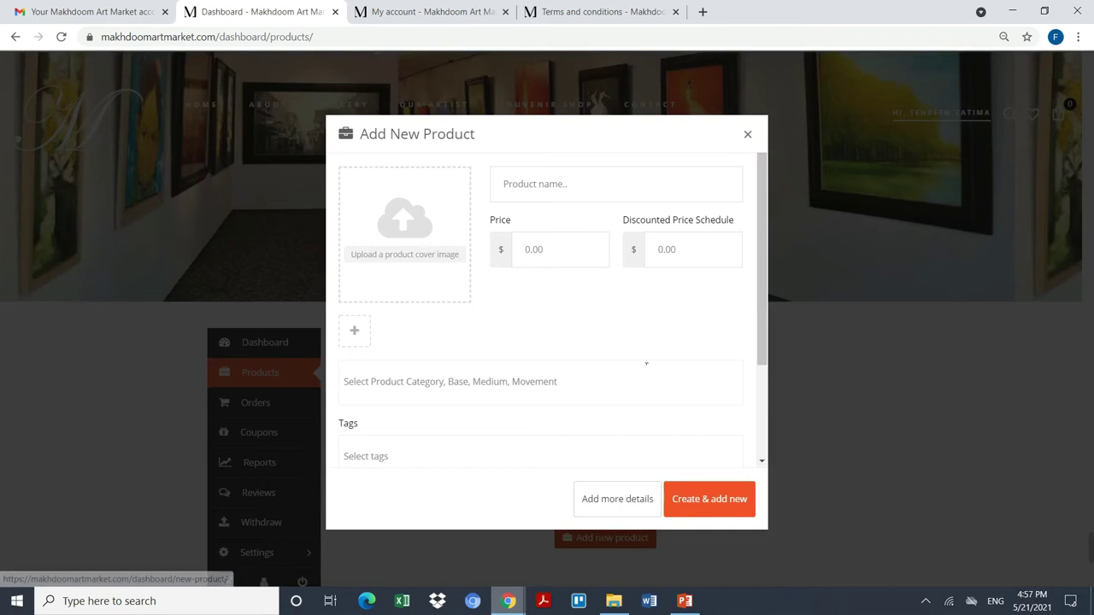
click(394, 262)
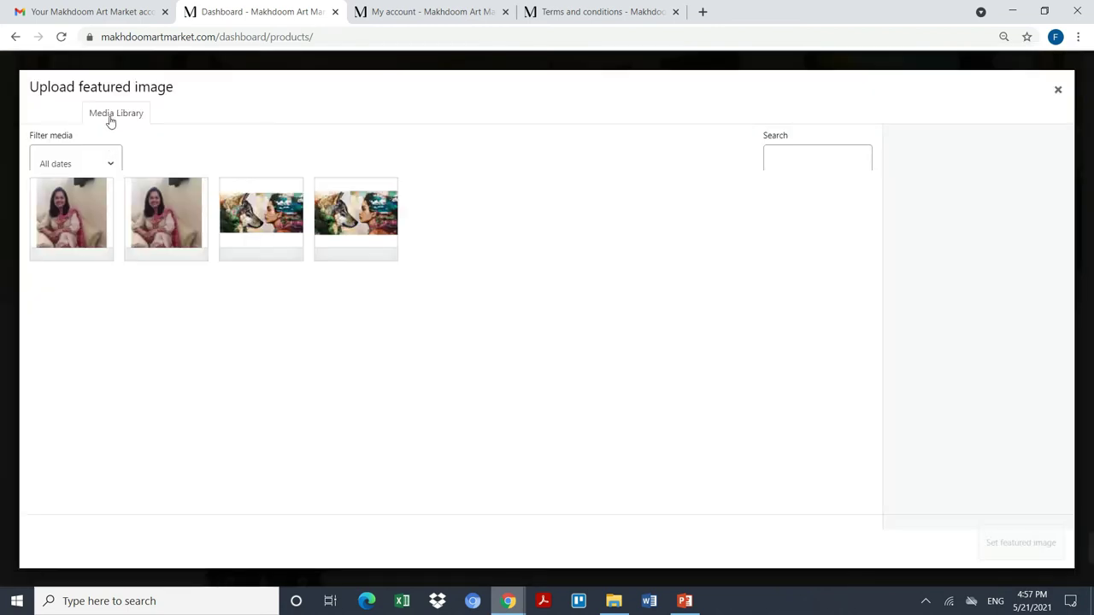
click(60, 114)
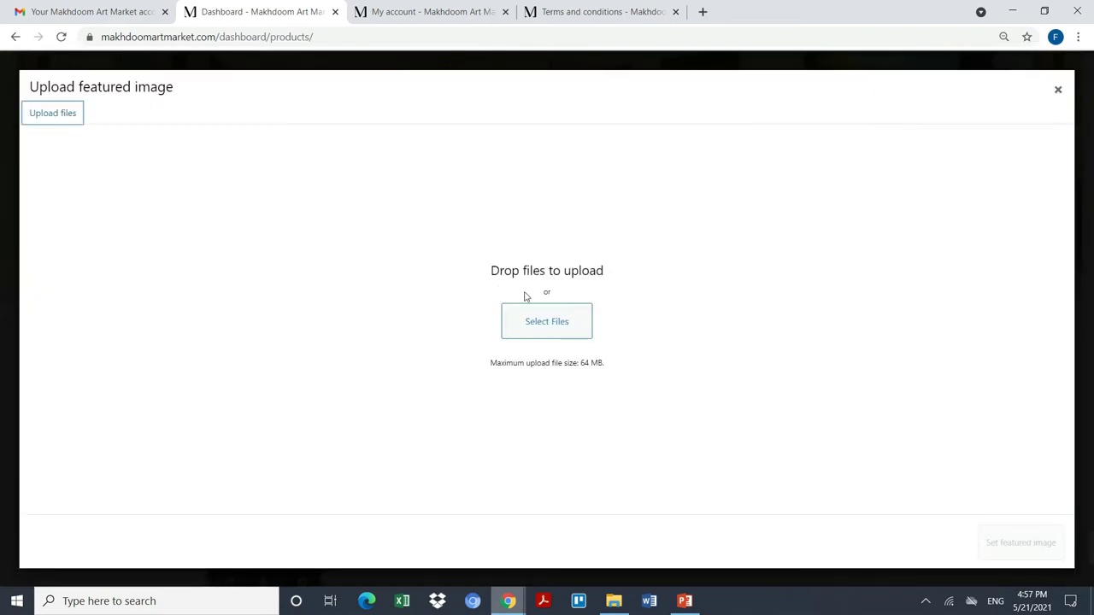
click(547, 328)
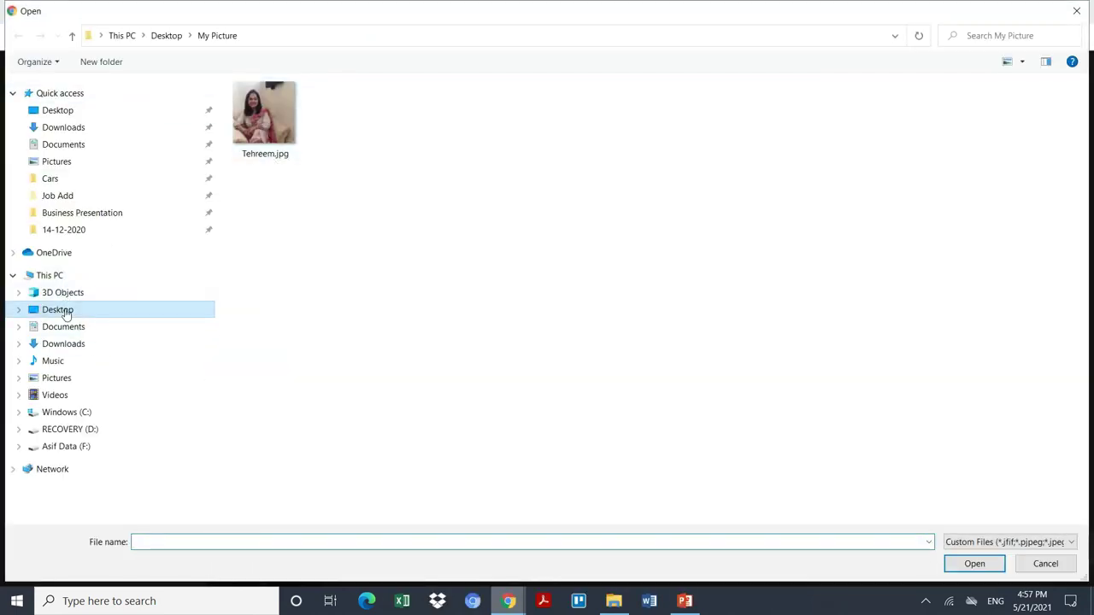
click(66, 313)
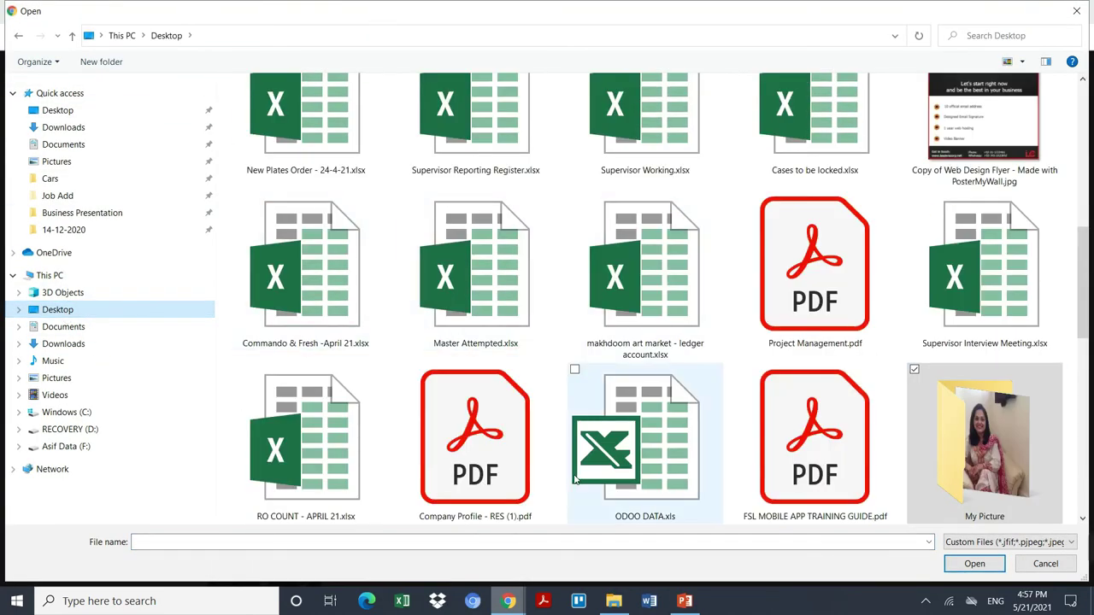
click(632, 479)
key(Home)
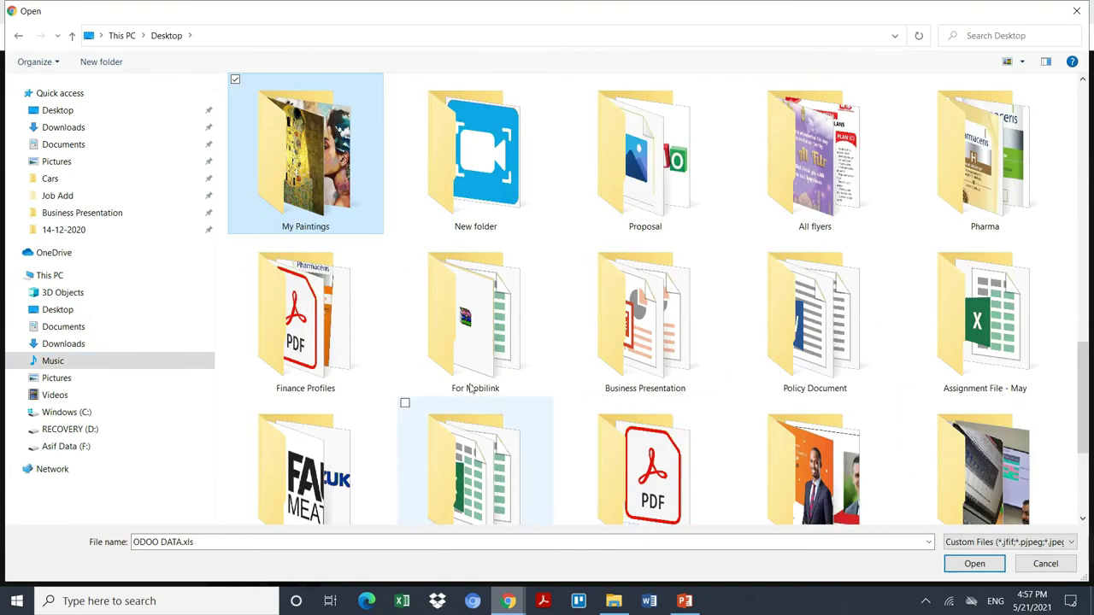
double_click(313, 183)
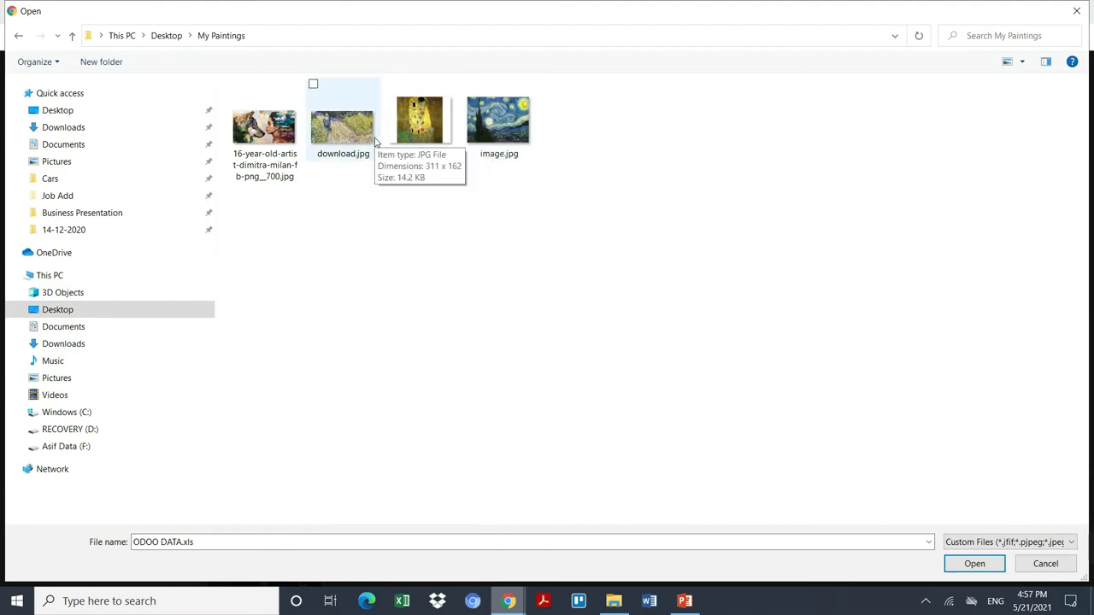
double_click(492, 128)
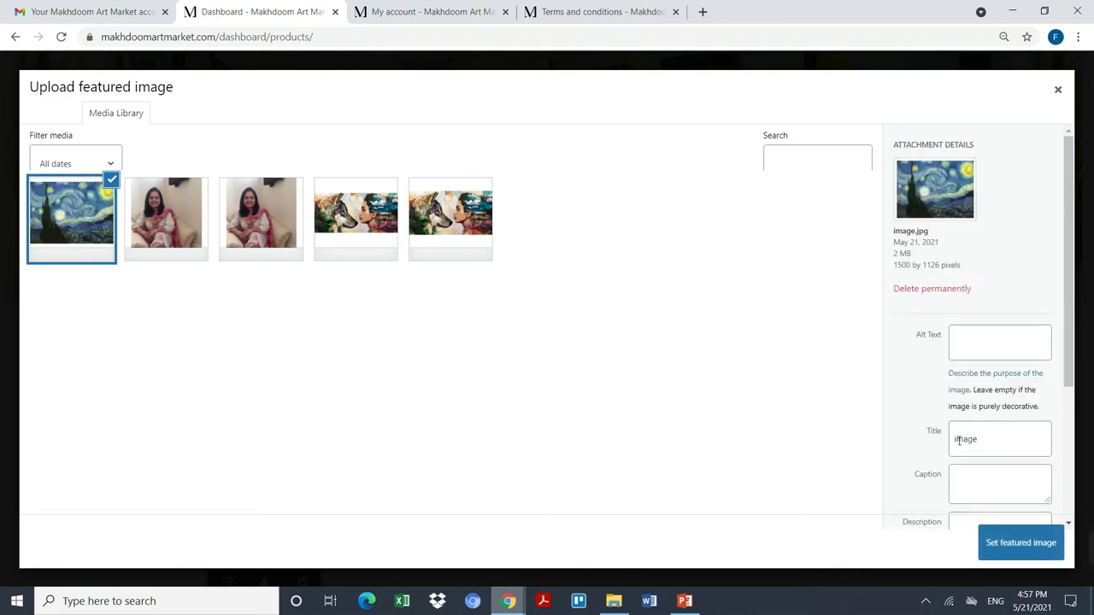
scroll(987, 325, down, 3)
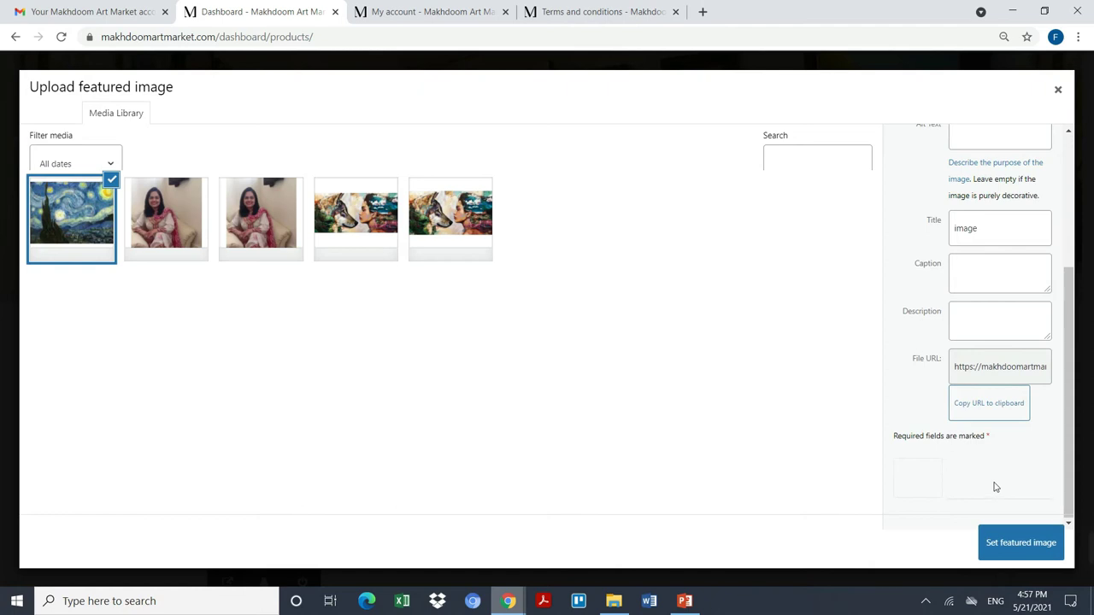
Step: Confirm image.jpg as featured image, name the product Dreaming and price it at 300
click(1007, 543)
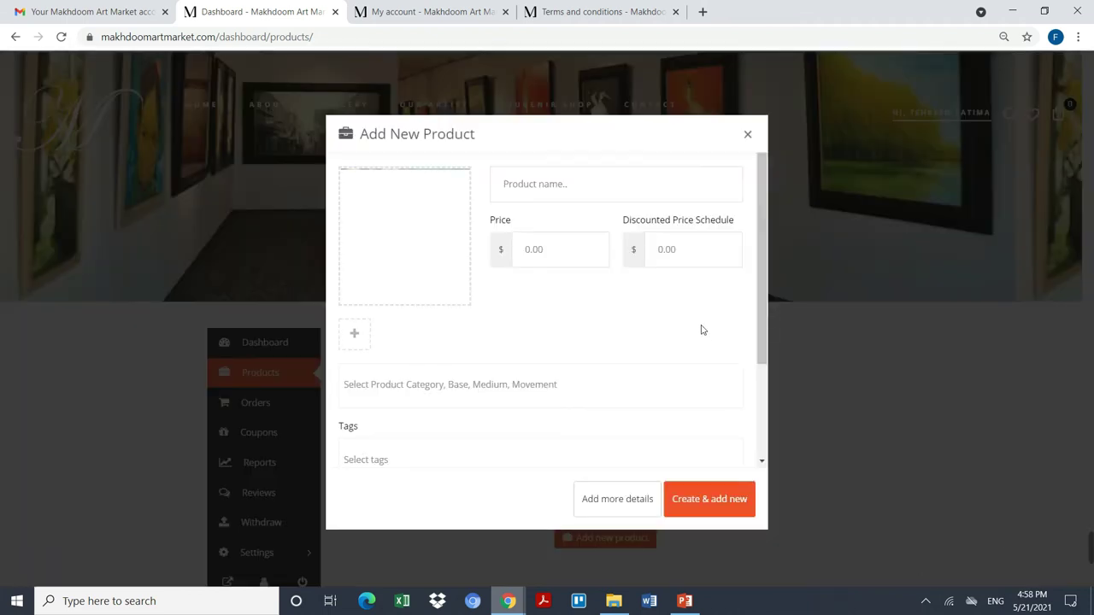
click(610, 193)
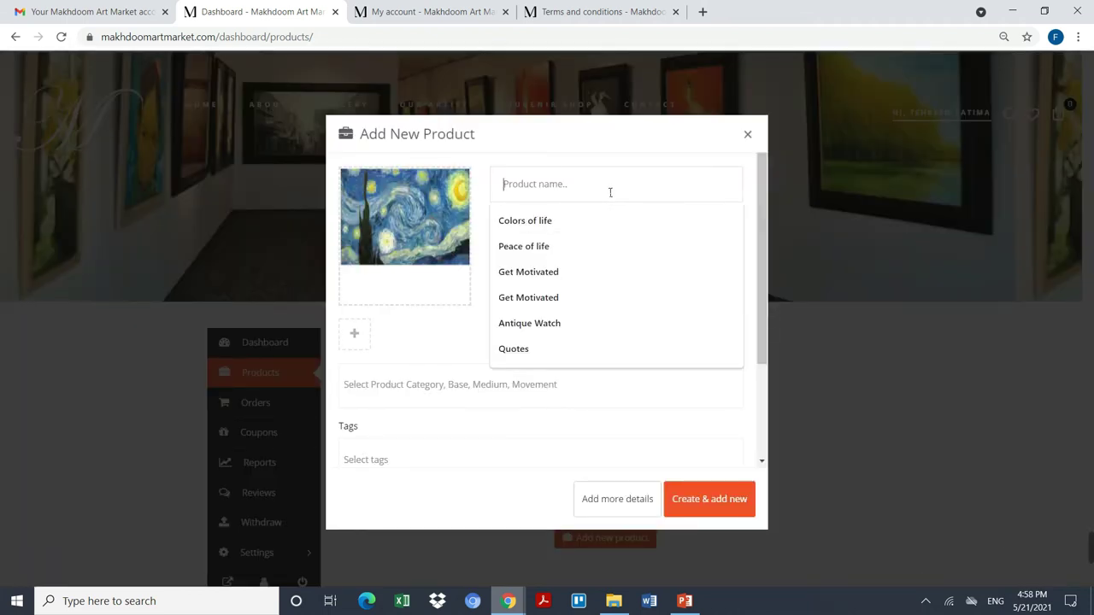
text(De)
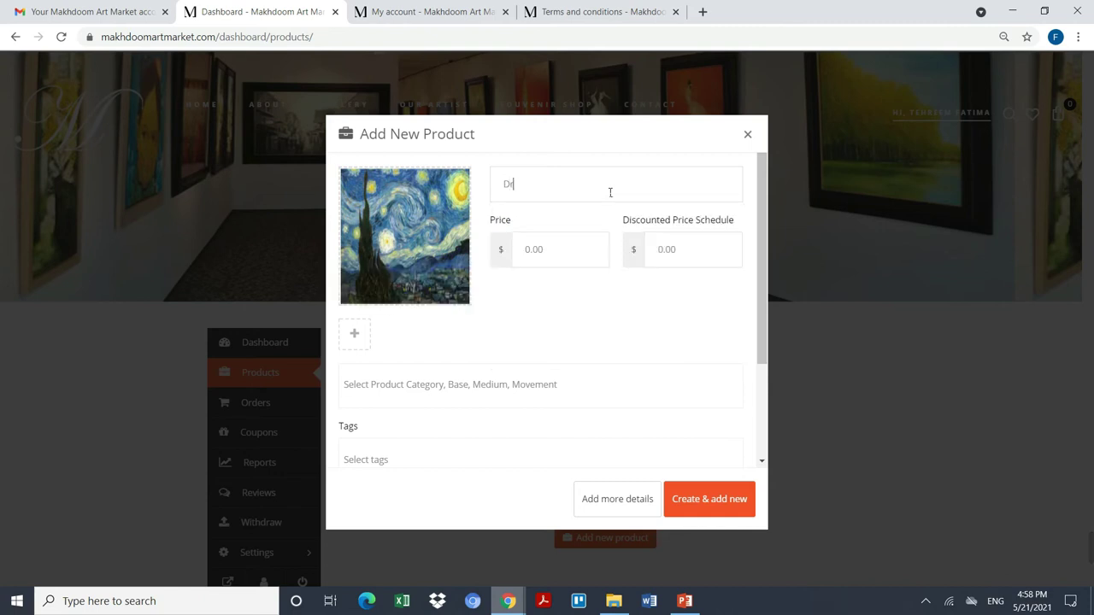
text(eaming)
click(583, 267)
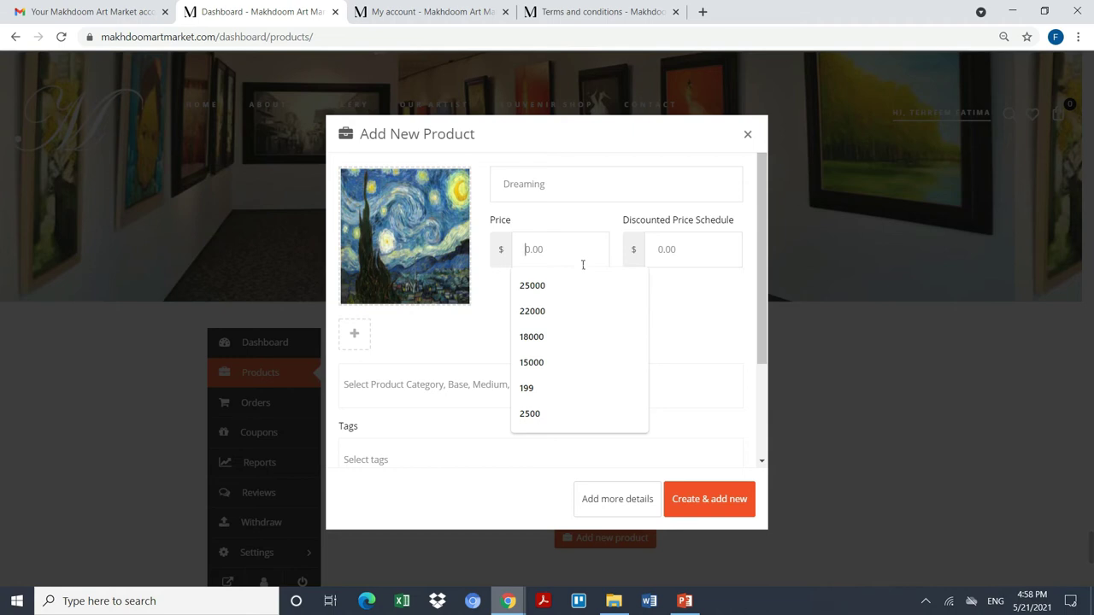
text(300)
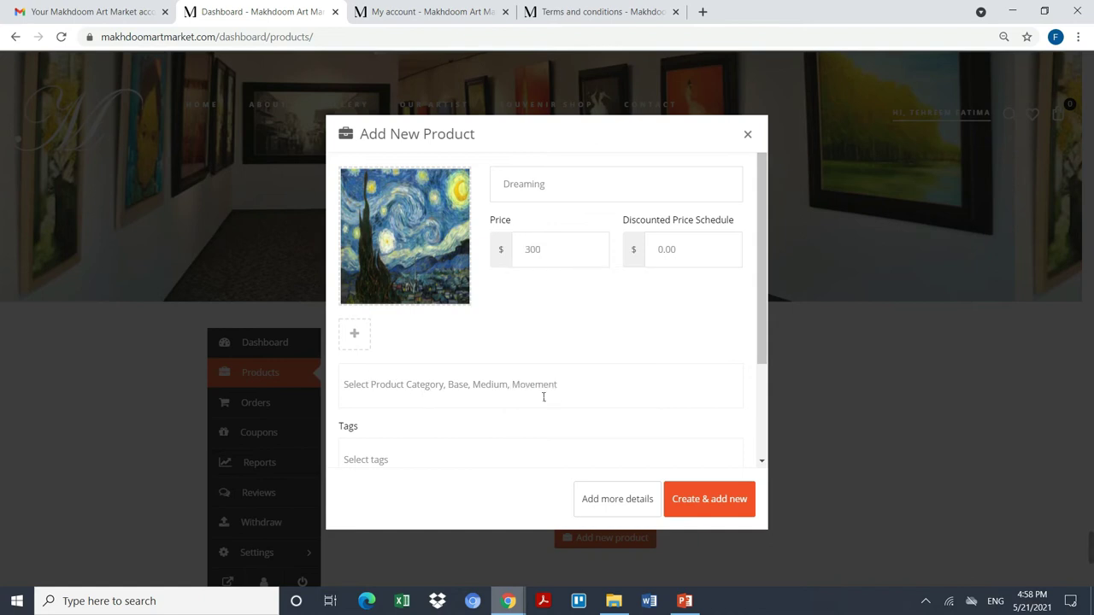
Step: Add Painting and Pastels as product categories
click(586, 392)
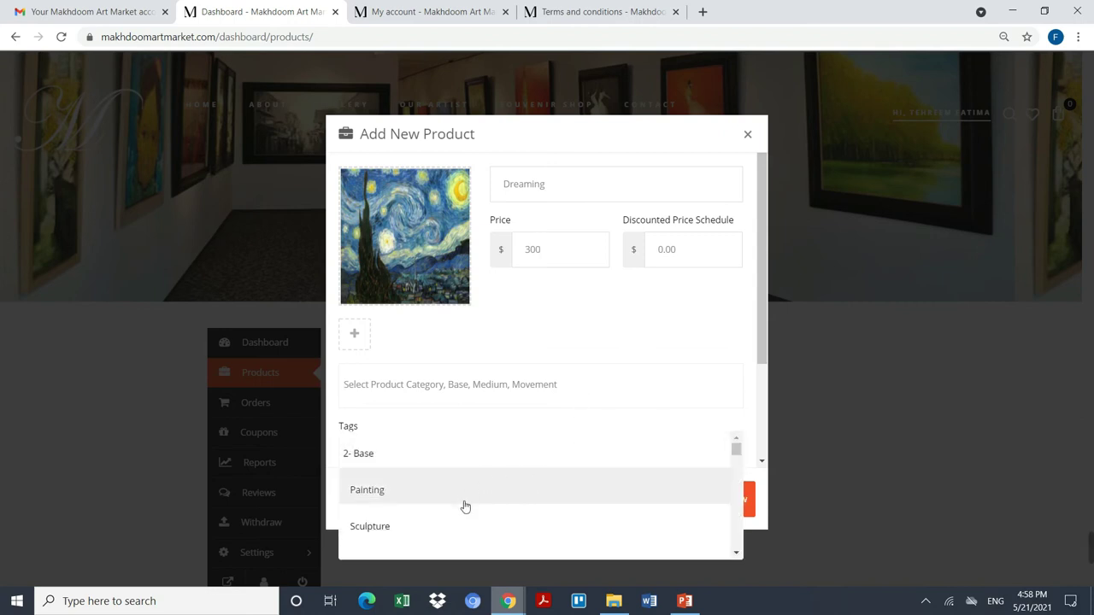
click(464, 507)
click(541, 398)
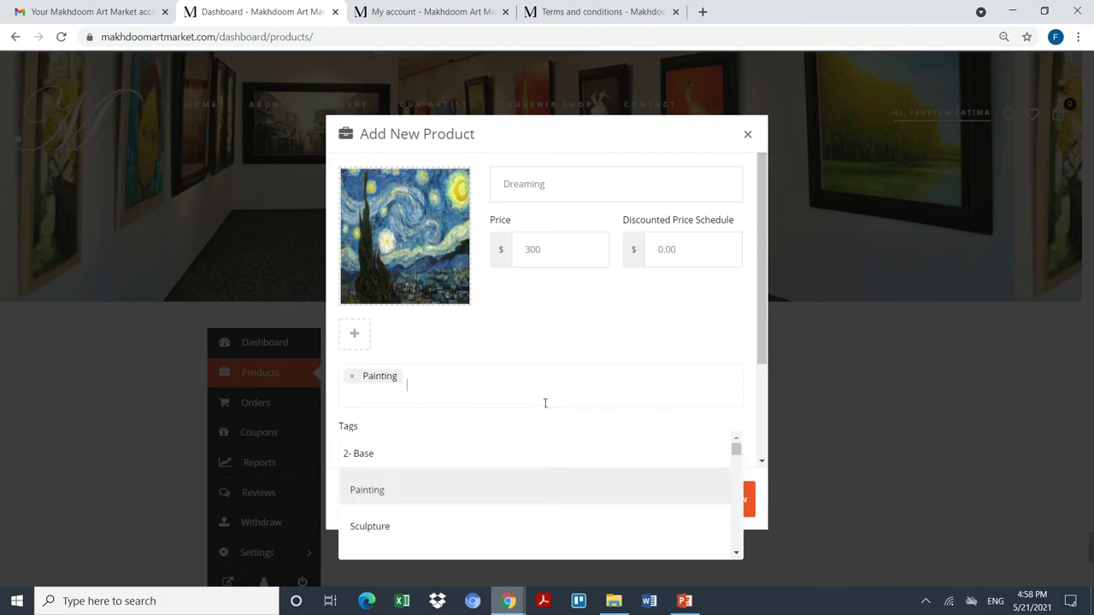
scroll(556, 504, down, 3)
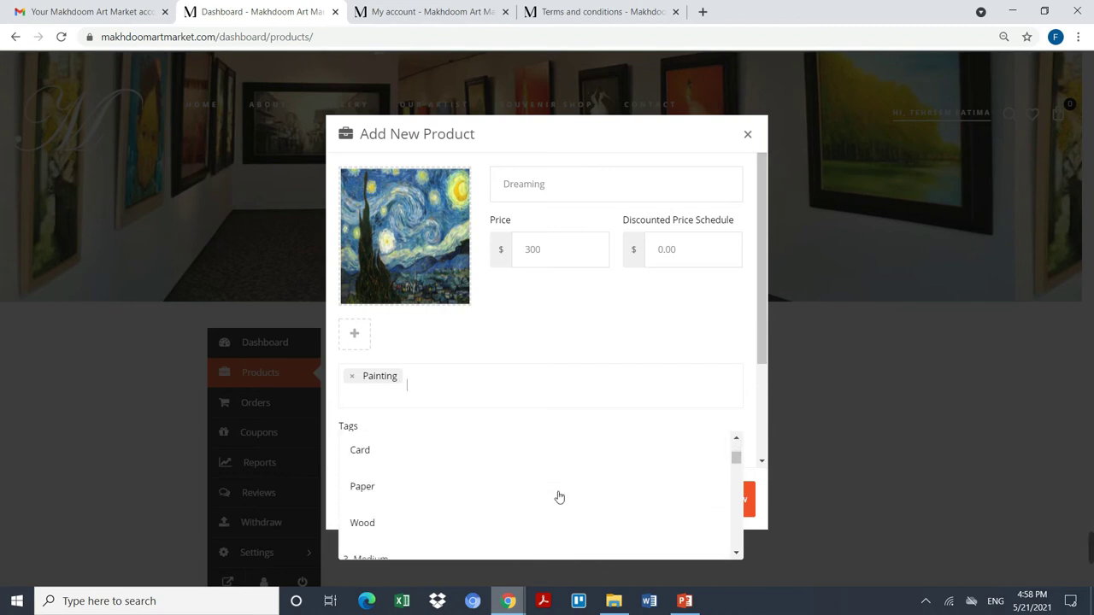
scroll(560, 490, down, 3)
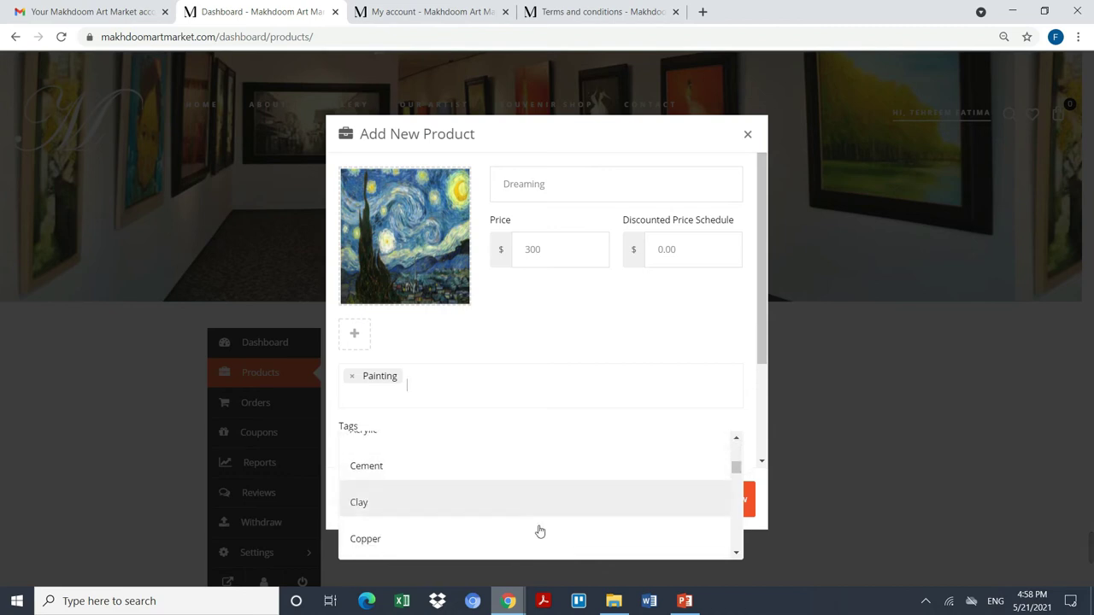
scroll(538, 525, down, 3)
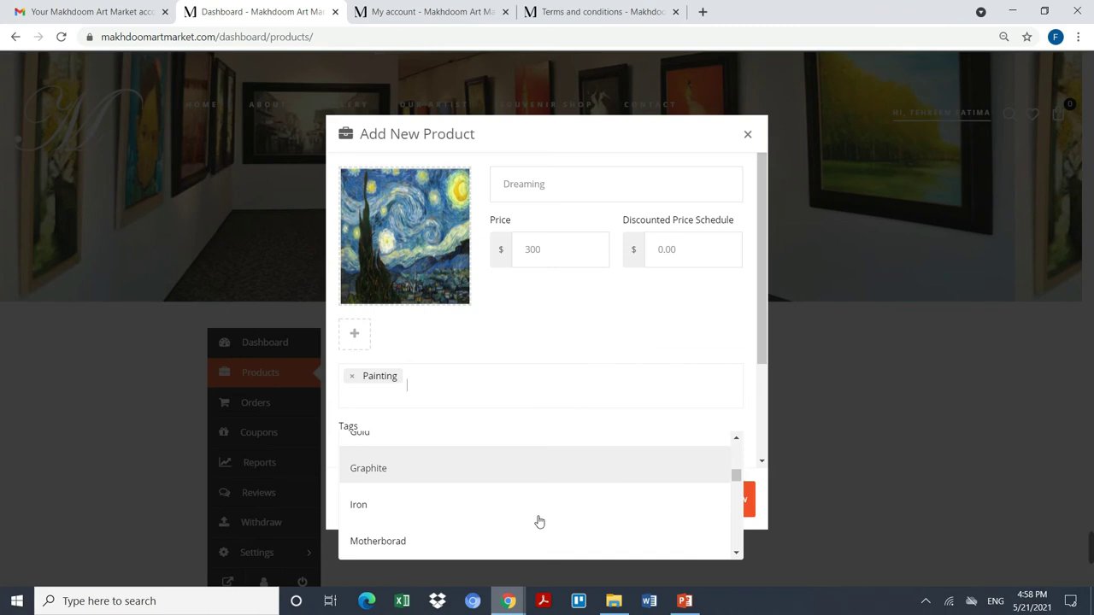
scroll(537, 517, down, 1)
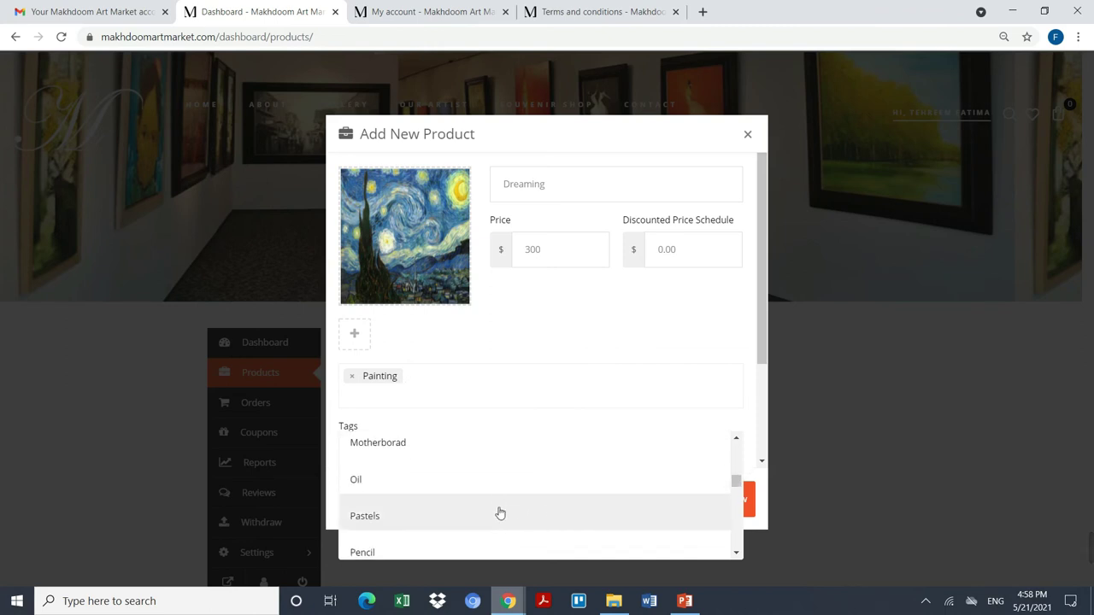
click(498, 513)
Step: Add Traditional as a third category and look through the rest of the category list
click(542, 394)
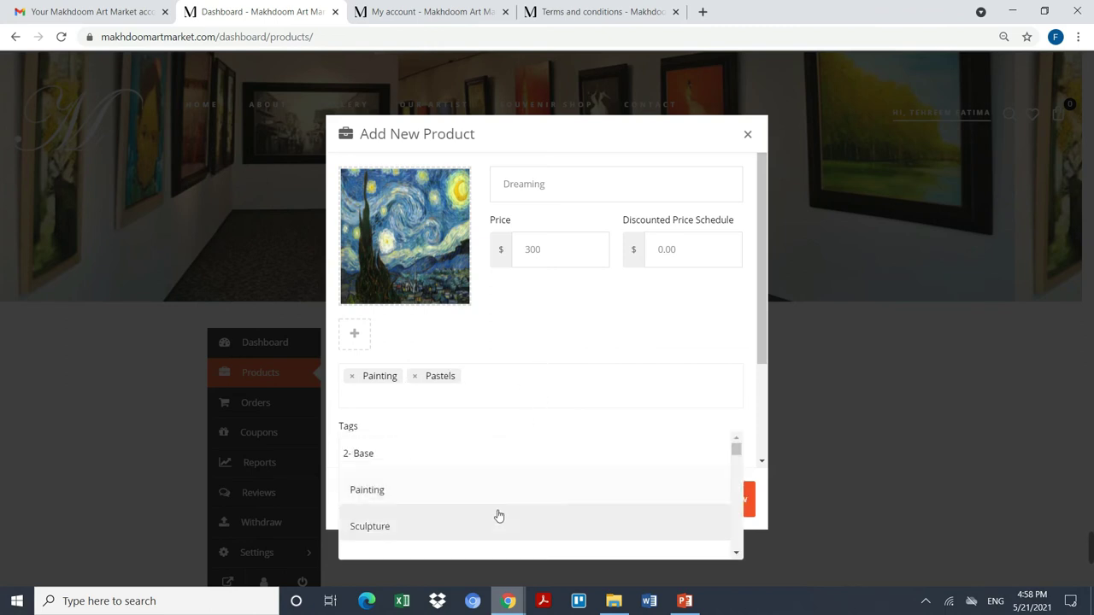
scroll(499, 513, down, 2)
scroll(500, 511, down, 5)
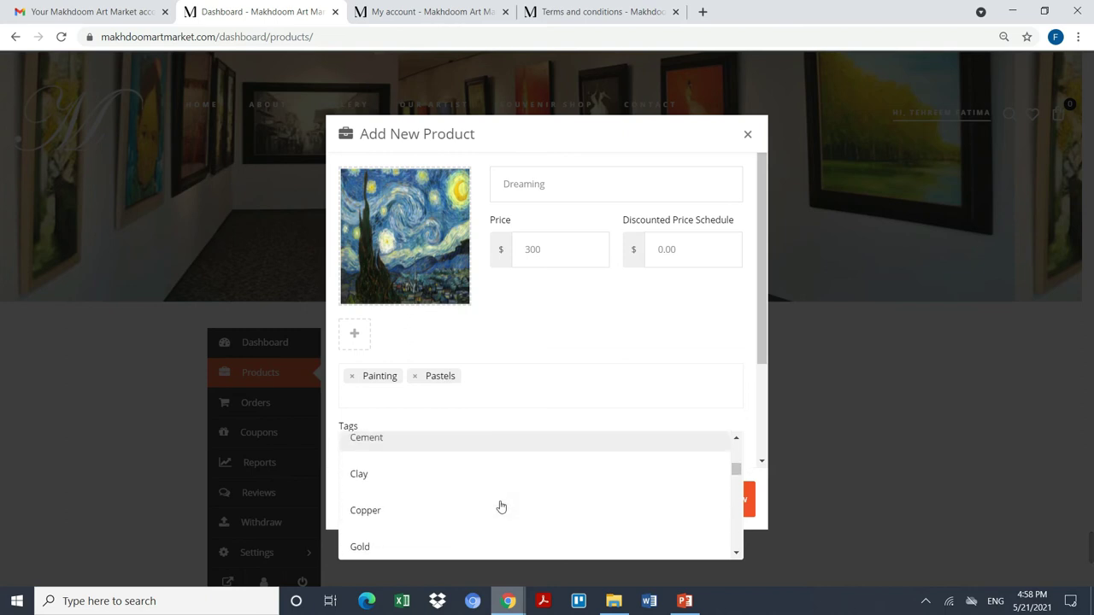
scroll(501, 504, down, 5)
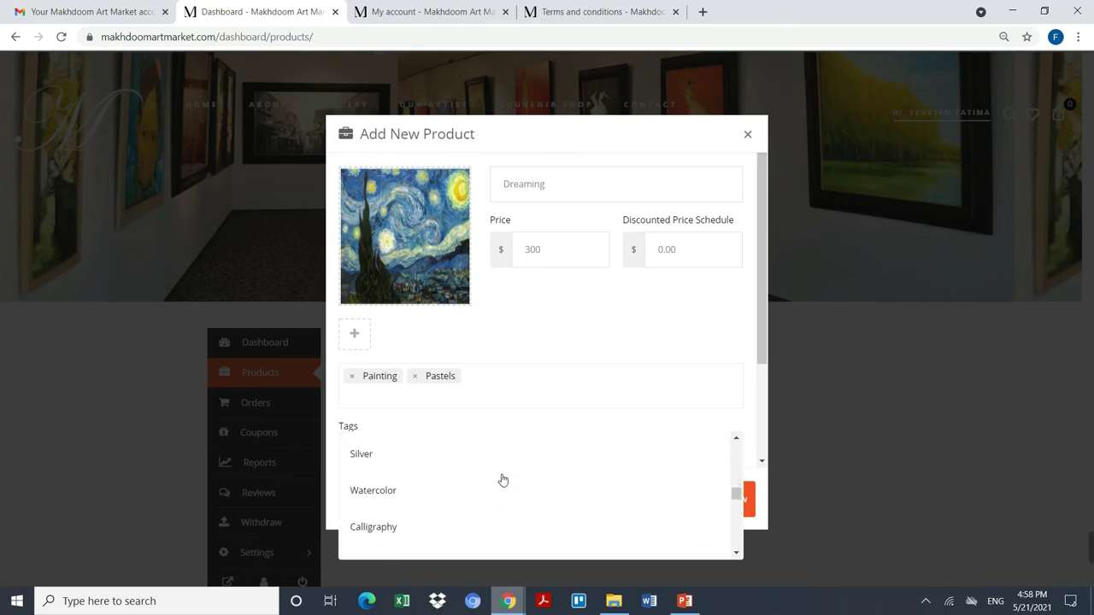
scroll(502, 475, down, 4)
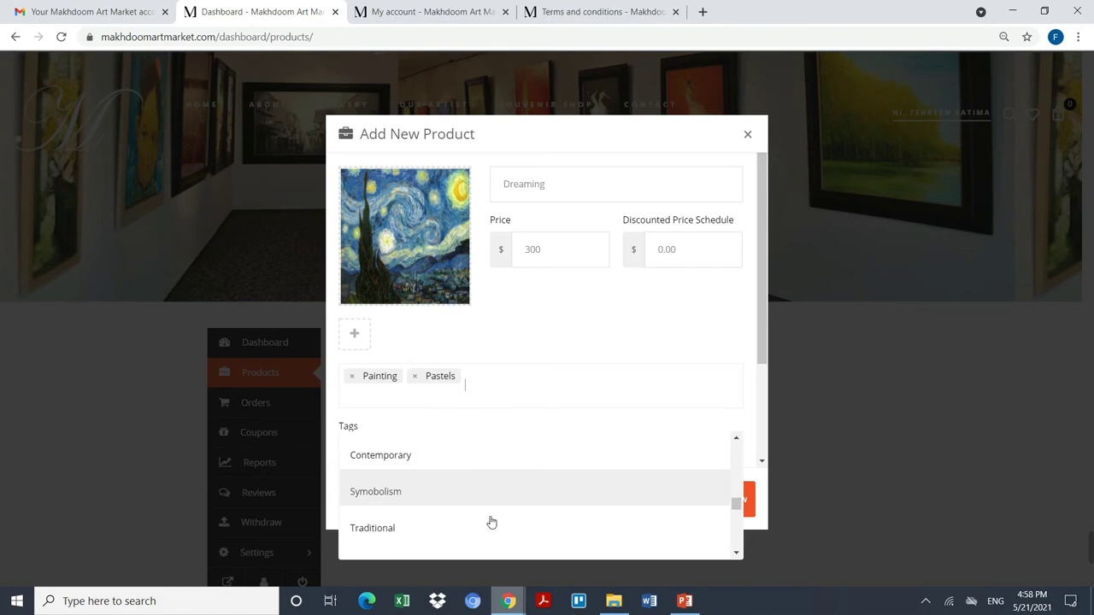
click(497, 512)
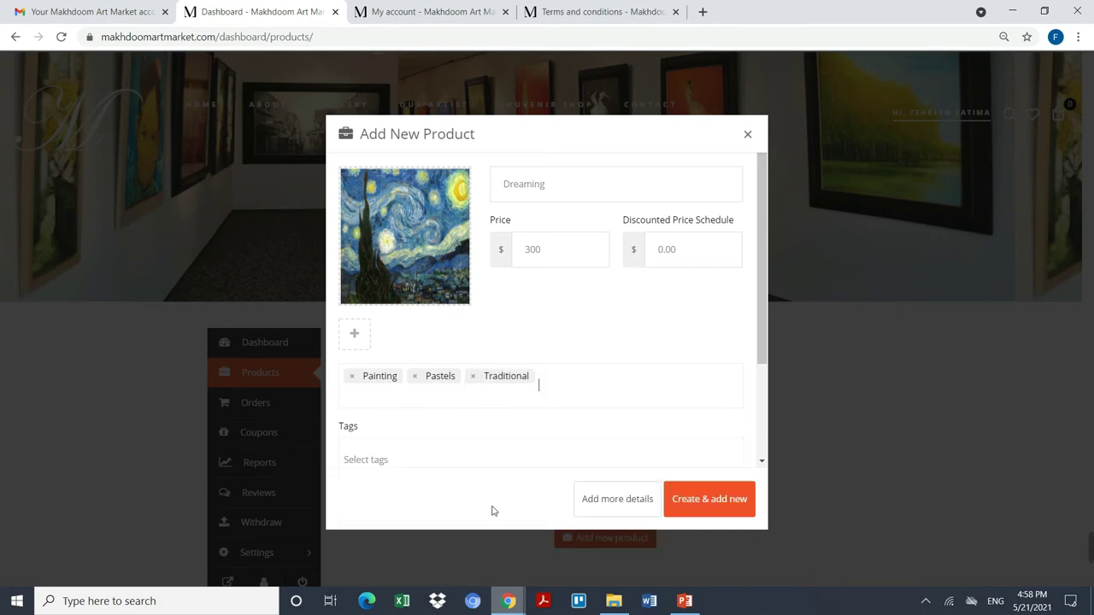
click(573, 383)
scroll(492, 526, down, 5)
scroll(492, 478, down, 5)
scroll(488, 440, up, 4)
scroll(489, 446, up, 3)
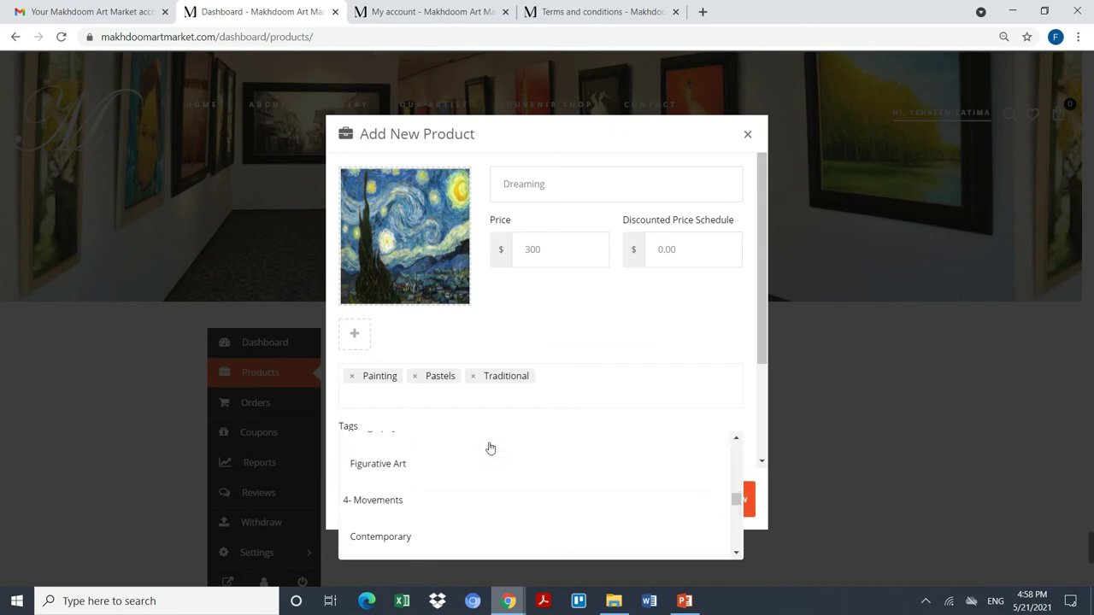
scroll(491, 440, down, 3)
scroll(483, 478, down, 6)
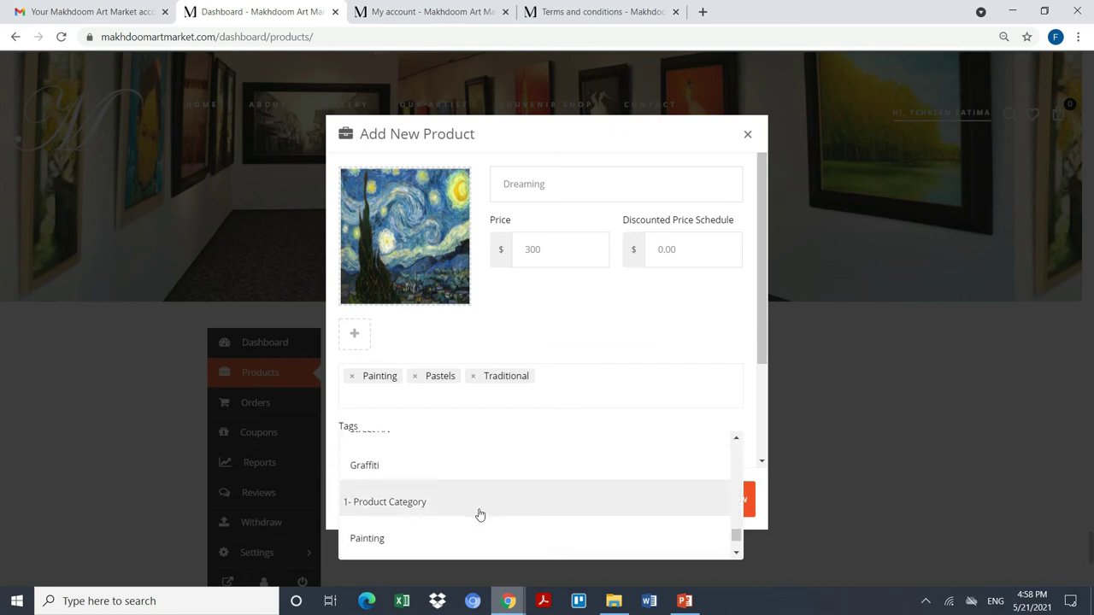
right_click(470, 497)
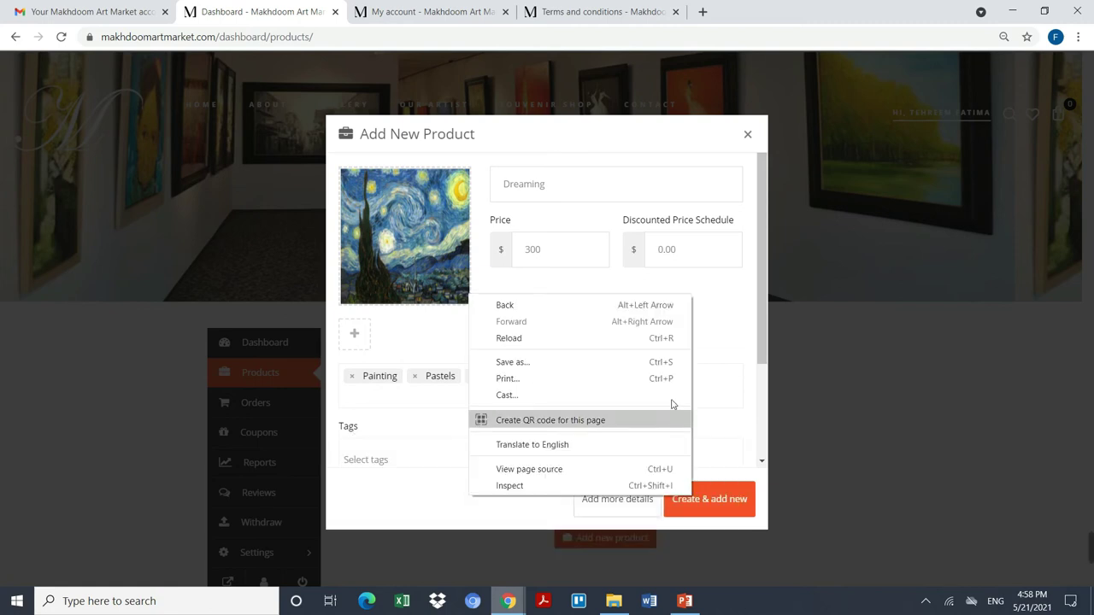
click(422, 436)
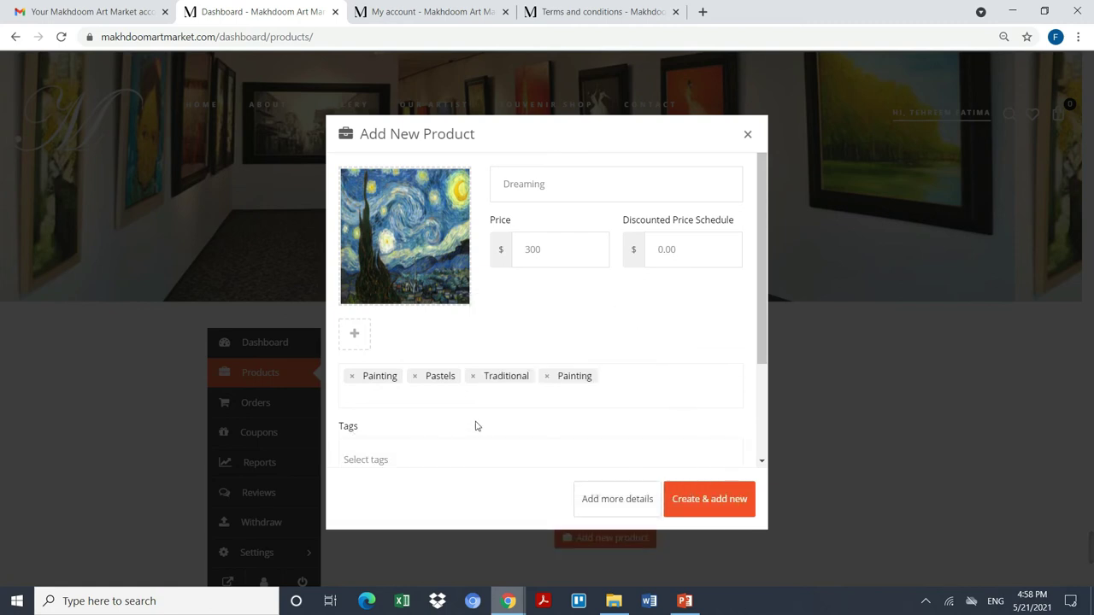
scroll(425, 453, down, 2)
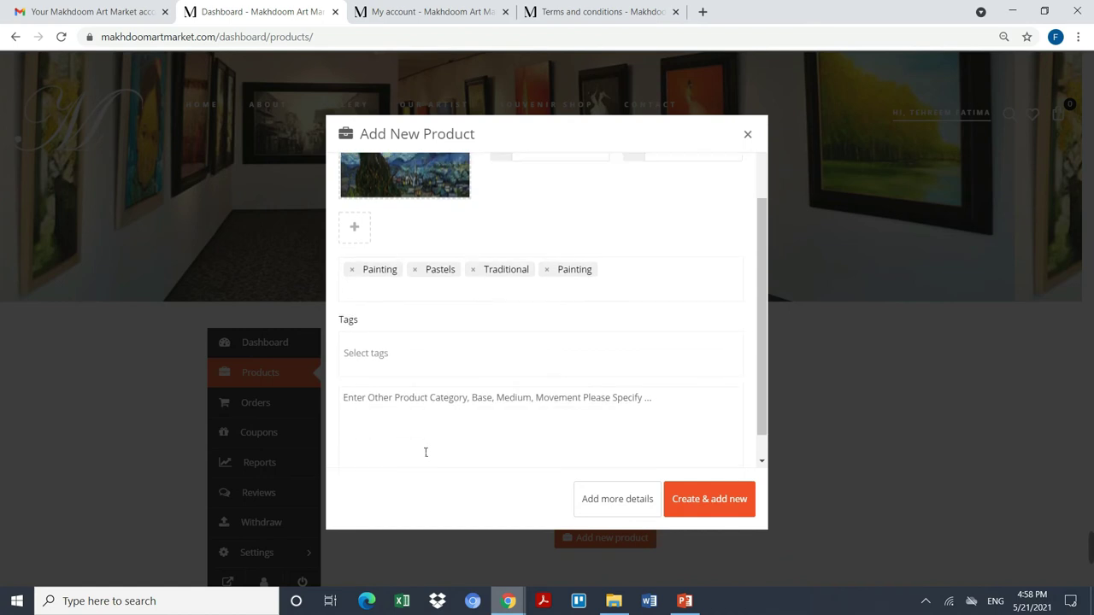
click(449, 339)
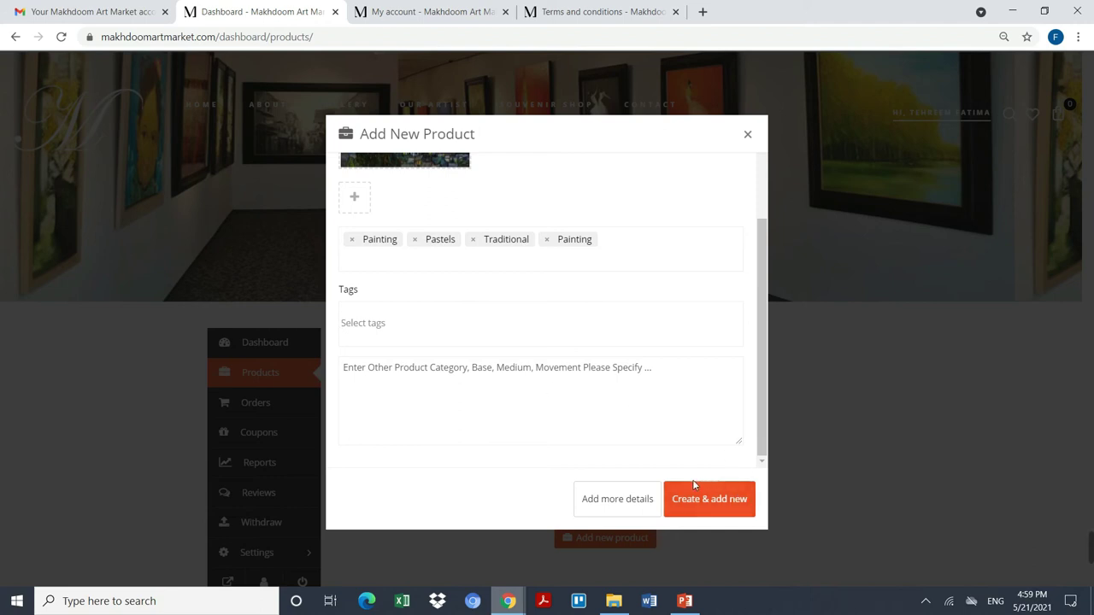
Step: Open the product's full details and enter the short description 'Dream as much as you can'
click(639, 513)
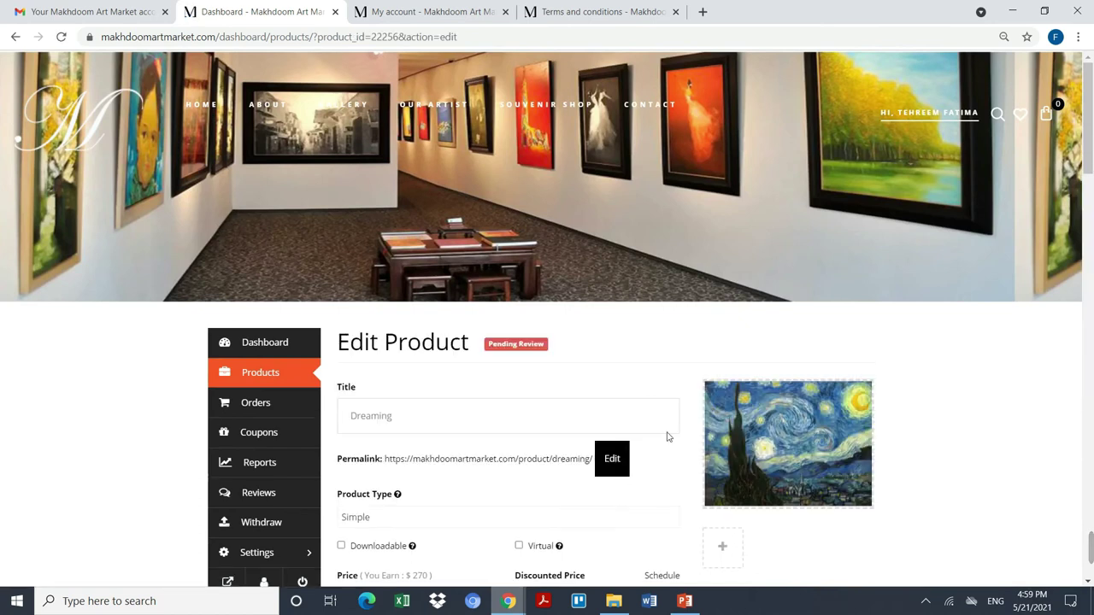
scroll(804, 431, down, 3)
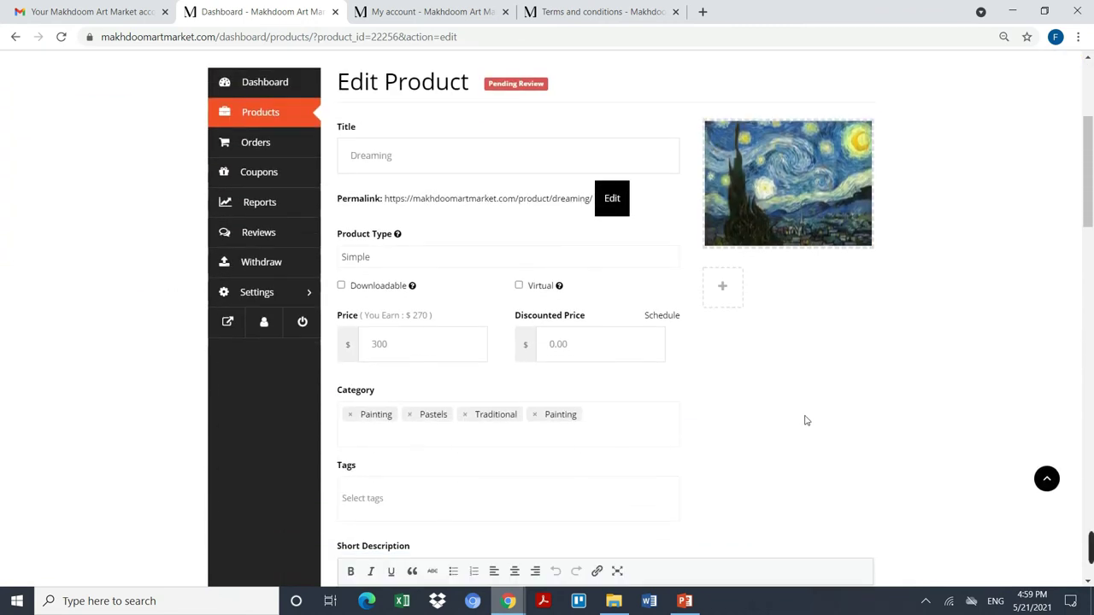
scroll(402, 325, down, 1)
scroll(403, 328, down, 1)
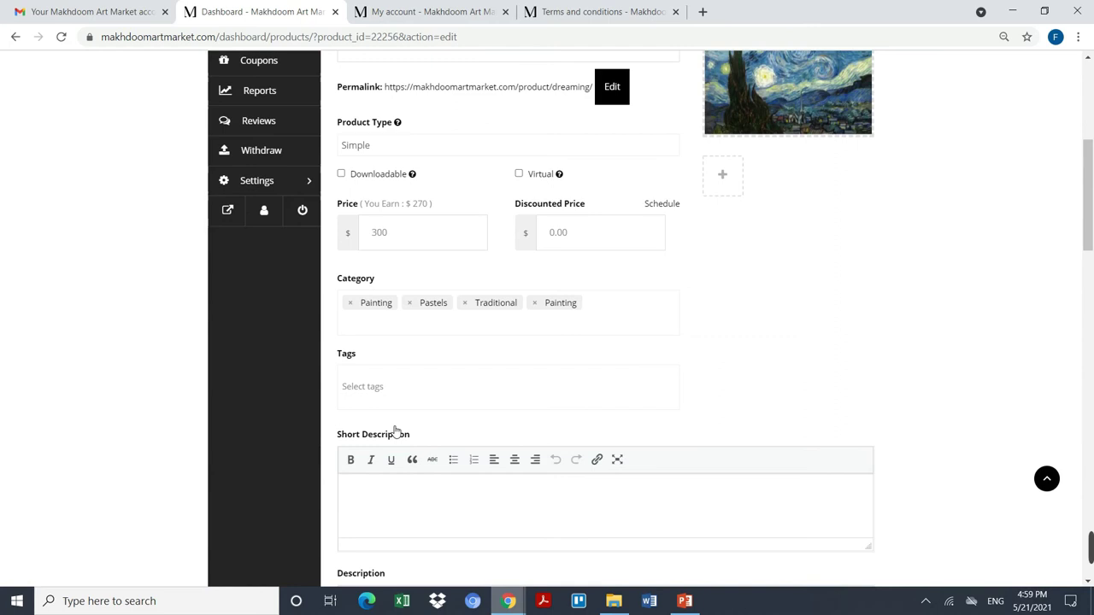
scroll(395, 431, down, 2)
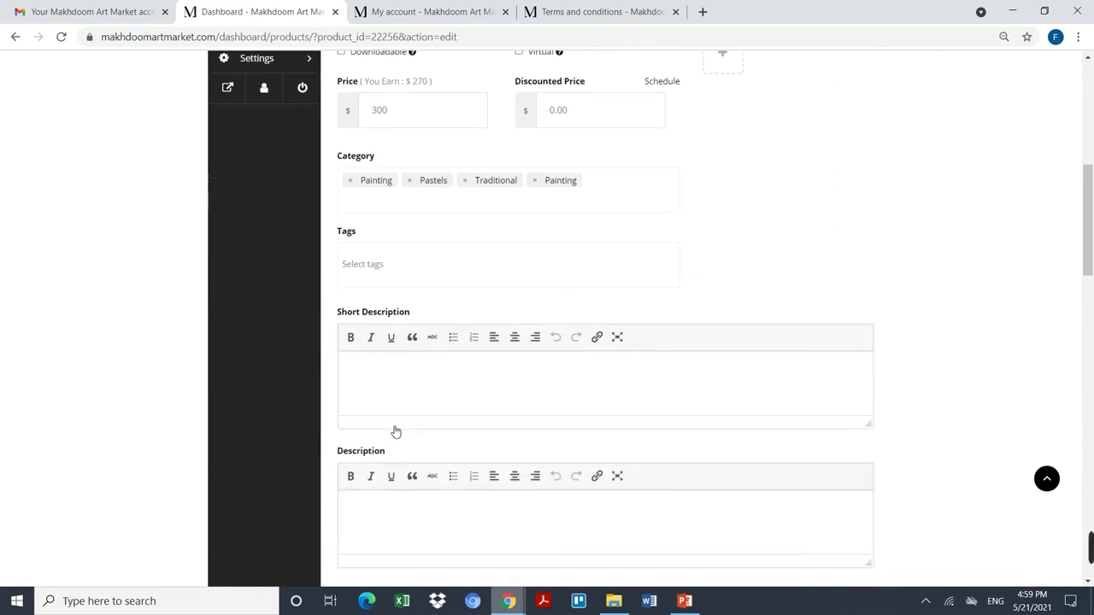
click(397, 376)
text(T)
text(Dream as )
text(much as y)
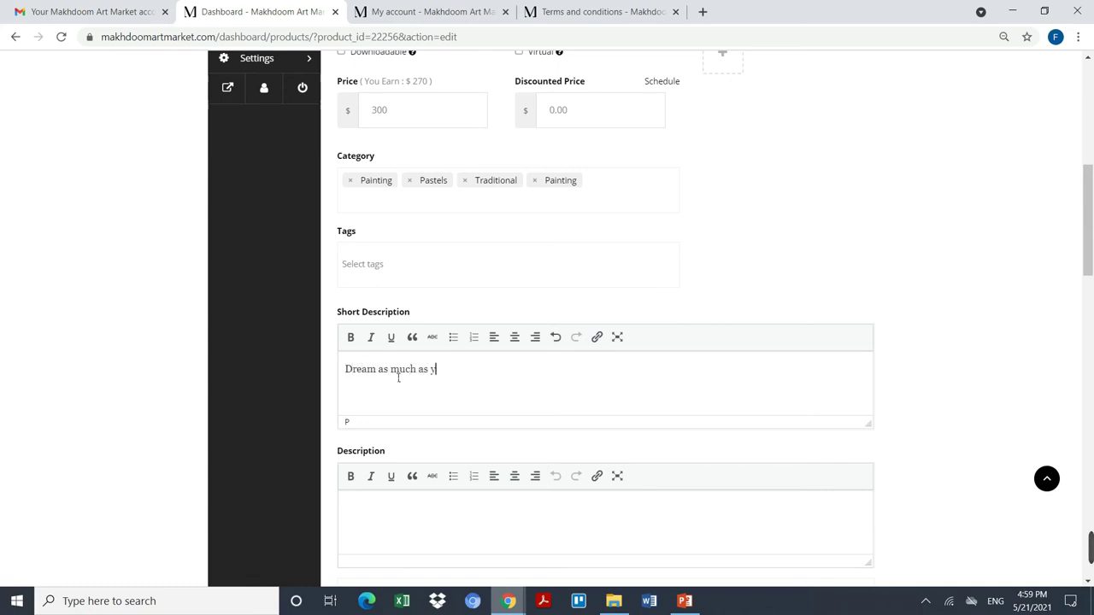
text(ou can)
Step: Write the Description: a painting created so people dream more, achieve their dreams and live peacefully
click(416, 534)
scroll(453, 507, down, 1)
text(I)
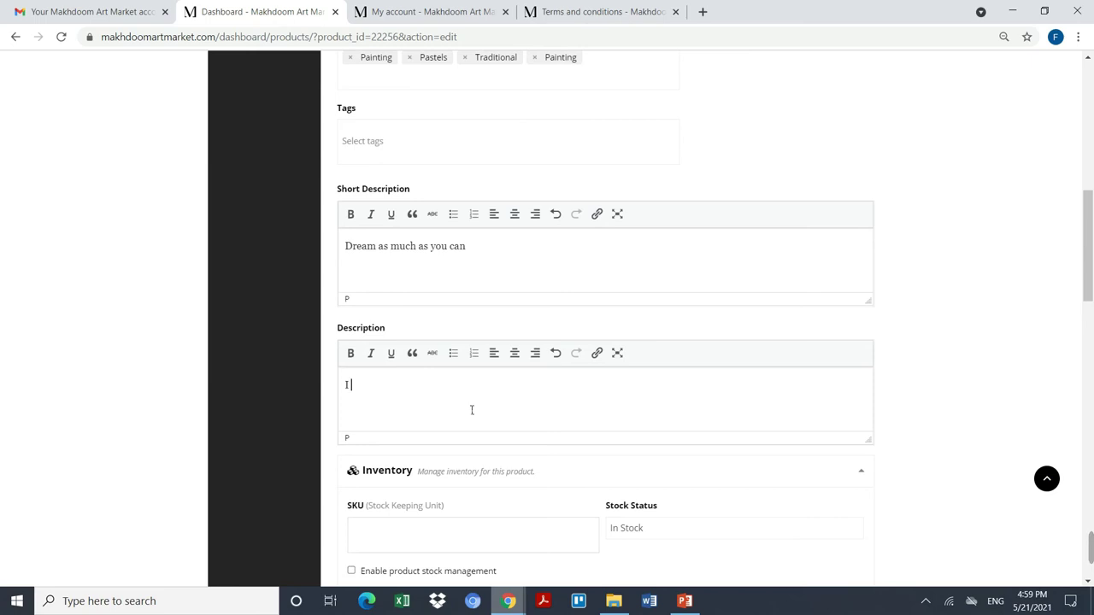
key(BackSpace)
text(I crea)
text(ted this )
text(website)
key(BackSpace)
key(BackSpace)
key(BackSpace)
key(BackSpace)
key(BackSpace)
key(BackSpace)
key(BackSpace)
text(oa)
key(BackSpace)
key(BackSpace)
text(painint)
key(BackSpace)
key(BackSpace)
key(BackSpace)
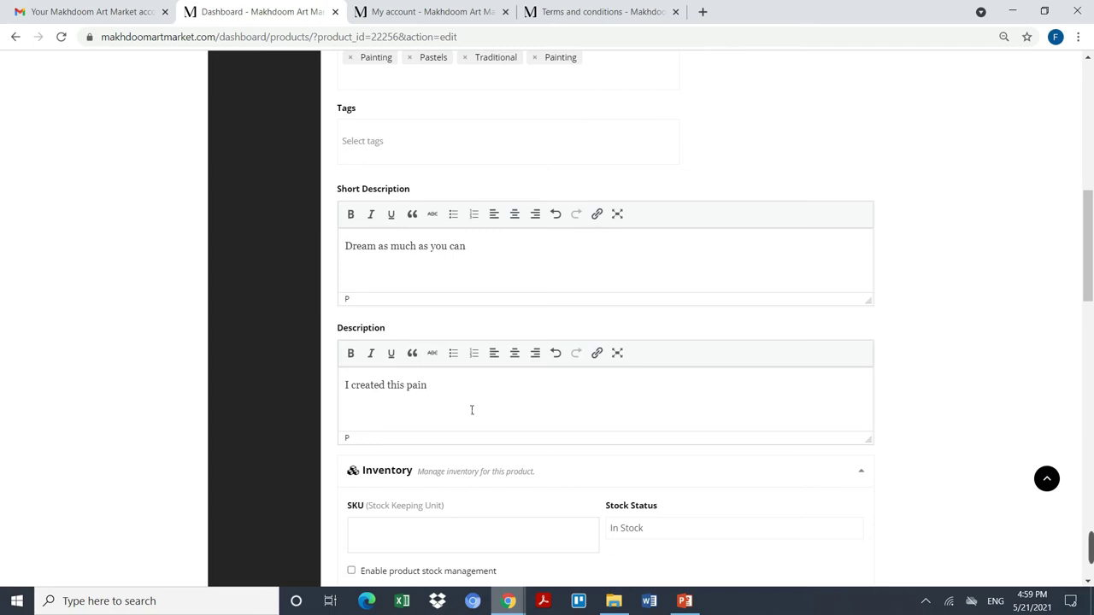
text(ting for )
text(people to dream)
text( more and a)
text(cr)
key(BackSpace)
text(heive t)
key(BackSpace)
key(BackSpace)
key(BackSpace)
key(BackSpace)
key(BackSpace)
key(BackSpace)
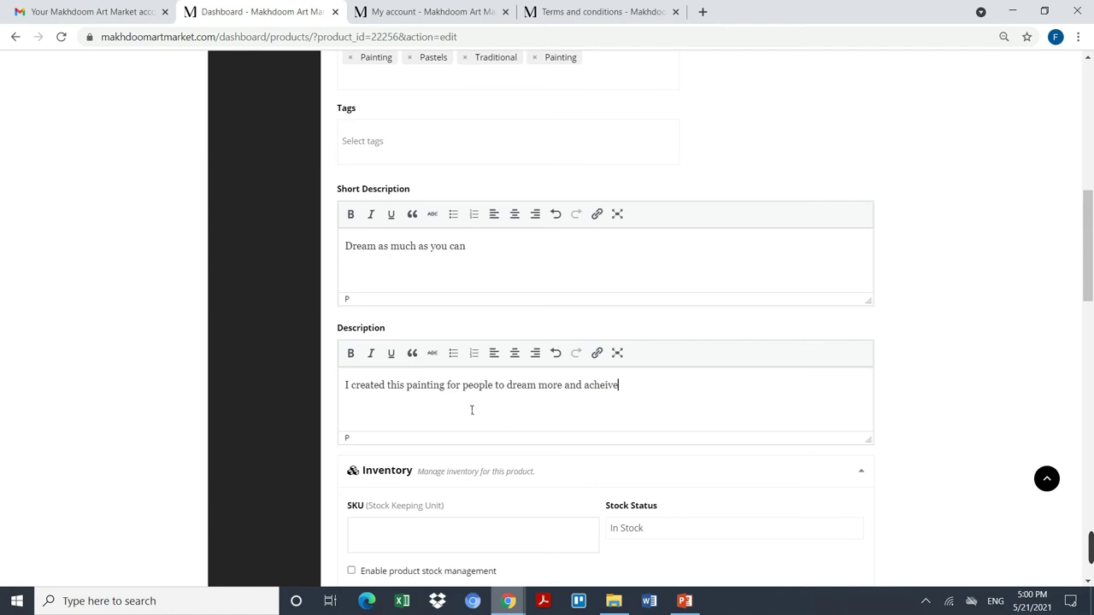
text(ieve their dreams. I )
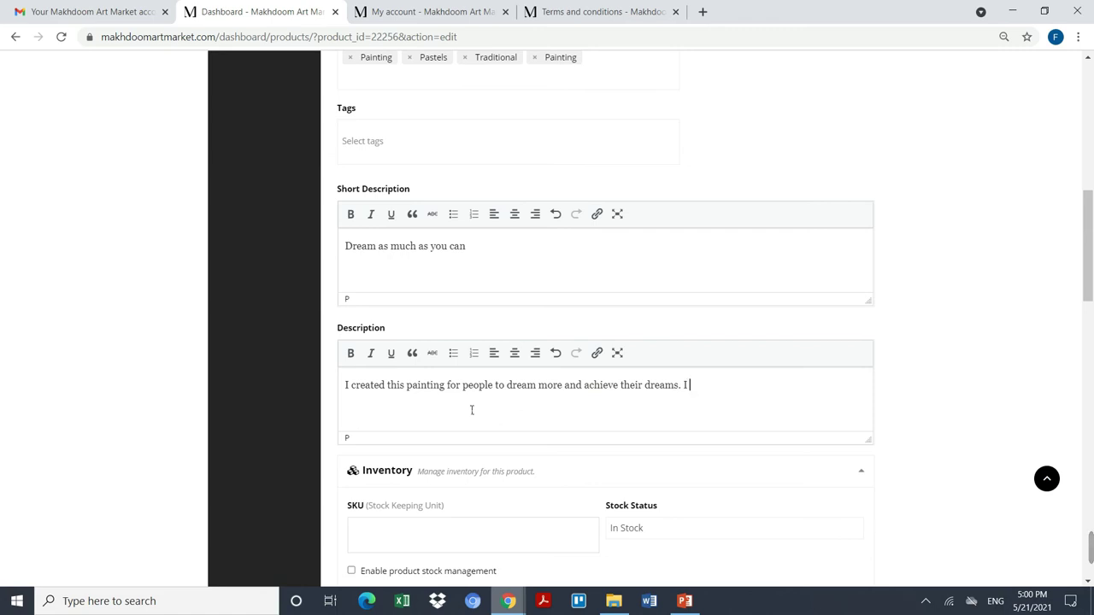
text(want people to )
text(day dr)
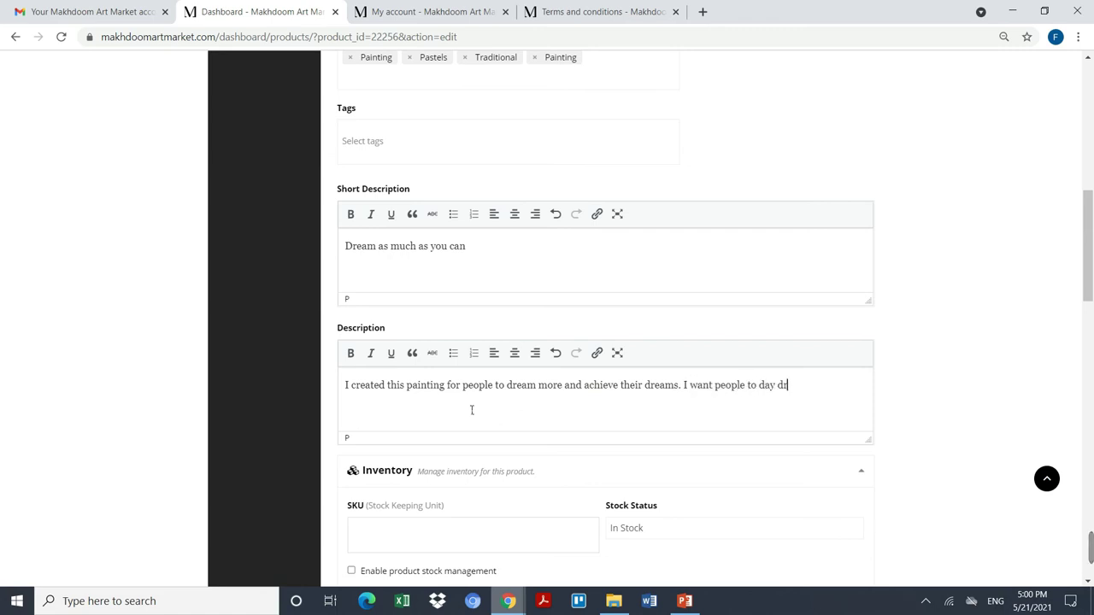
text(eam and live in the peach)
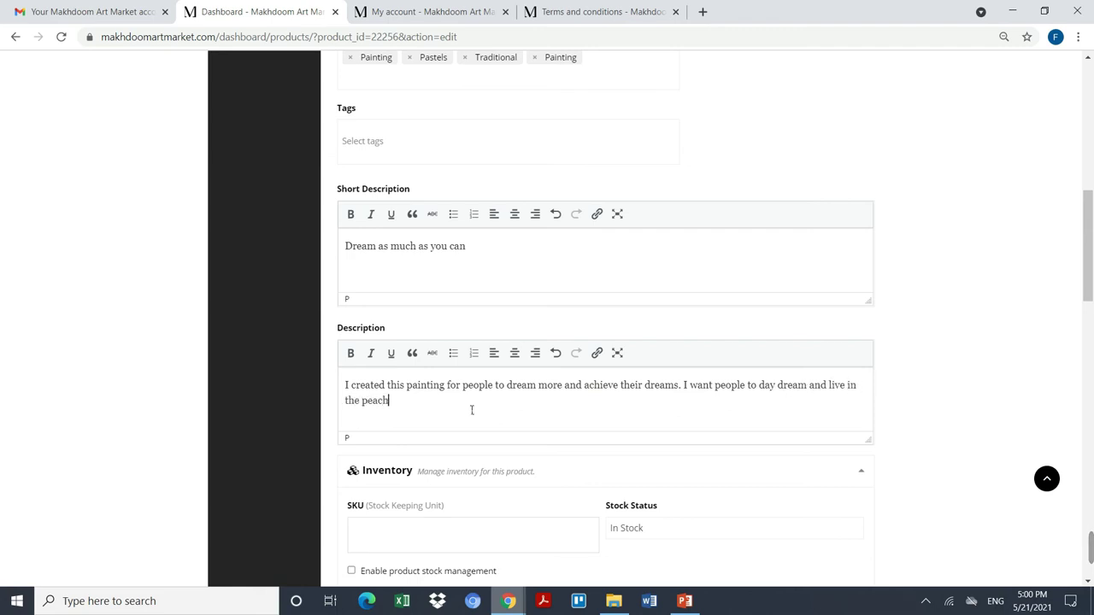
key(BackSpace)
text(eful world)
Step: Enter 1 as the product's SKU in the Inventory section
scroll(471, 405, down, 3)
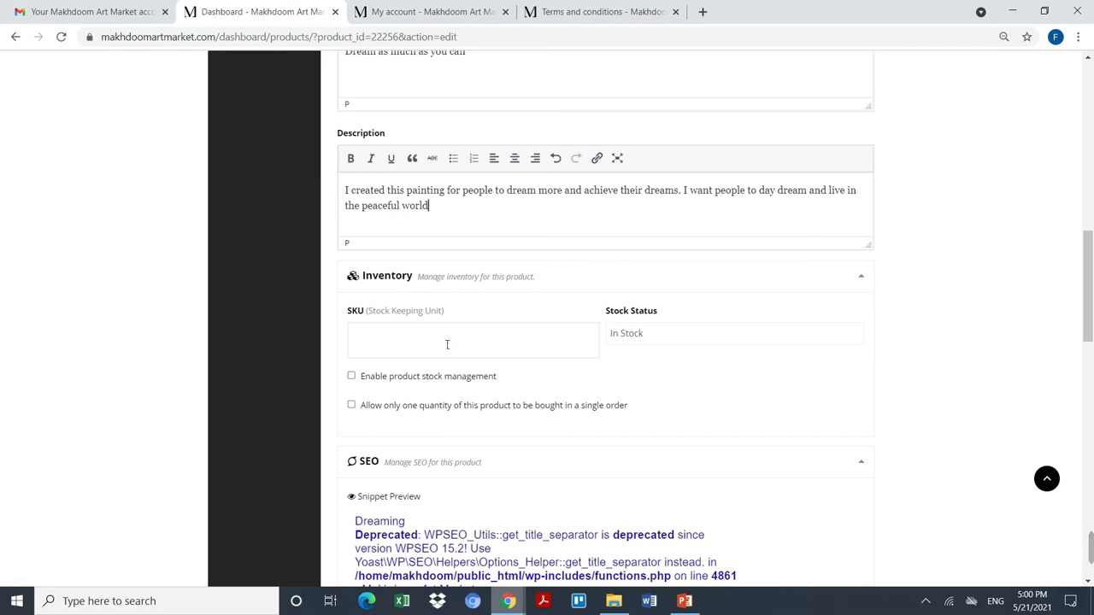
click(447, 345)
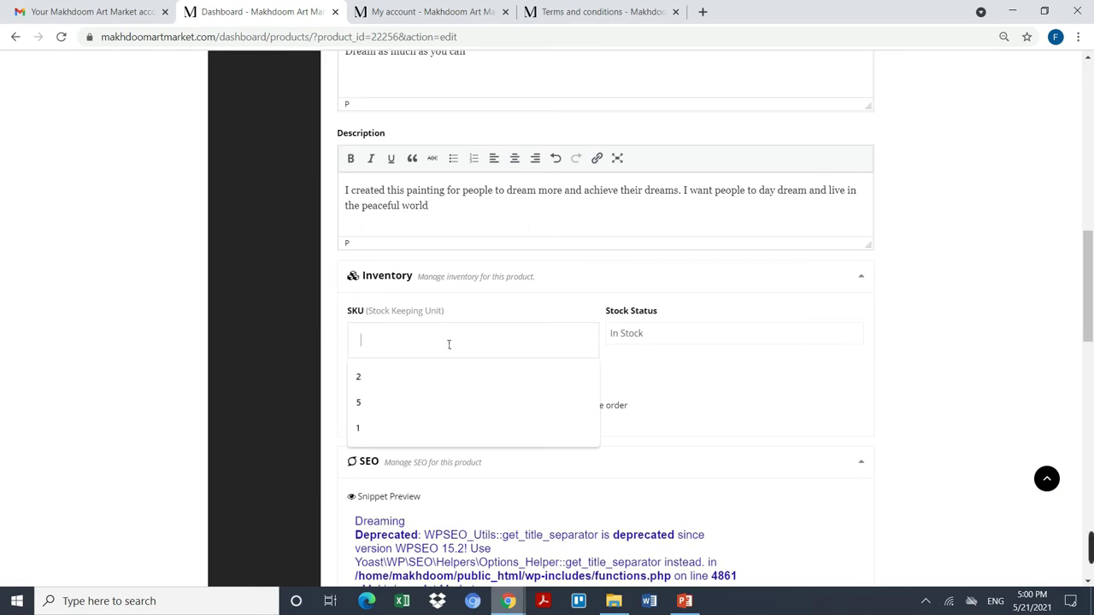
key(Escape)
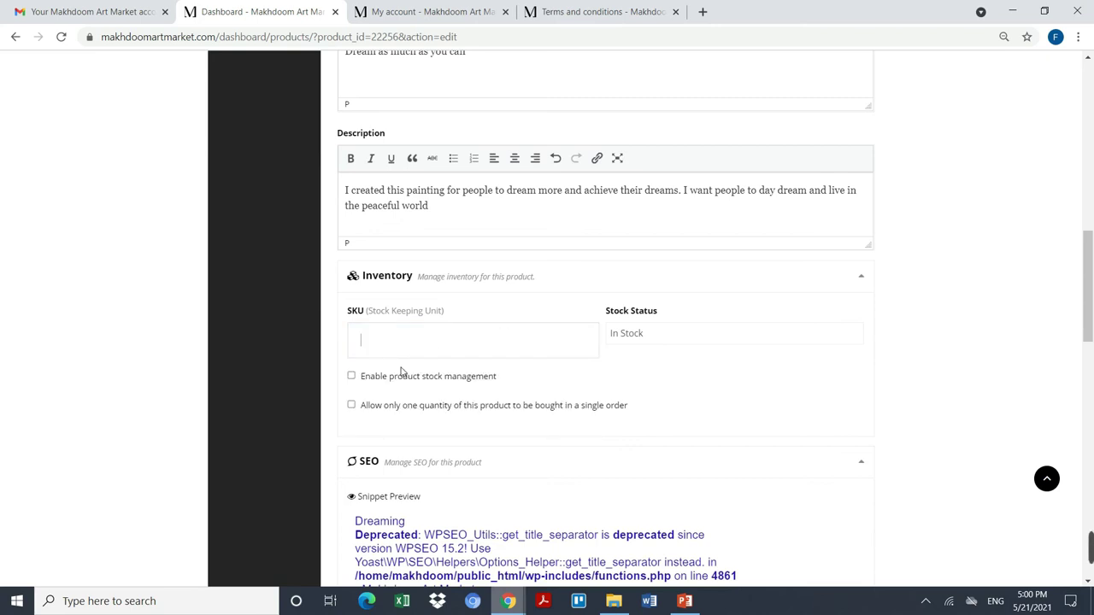
scroll(476, 338, down, 1)
click(414, 252)
text(1)
scroll(590, 259, down, 1)
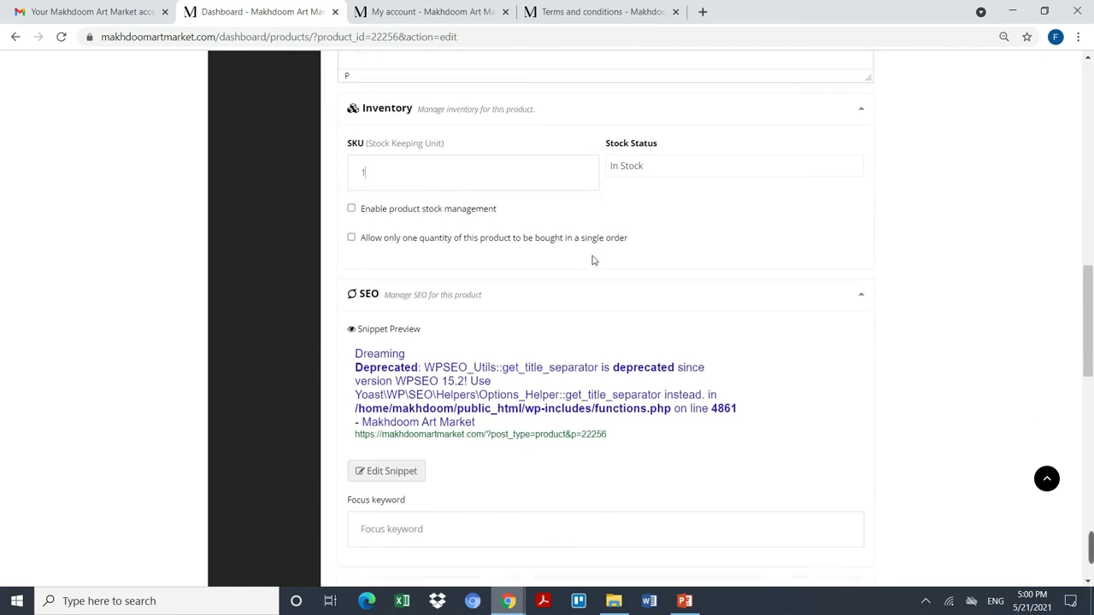
scroll(596, 261, down, 2)
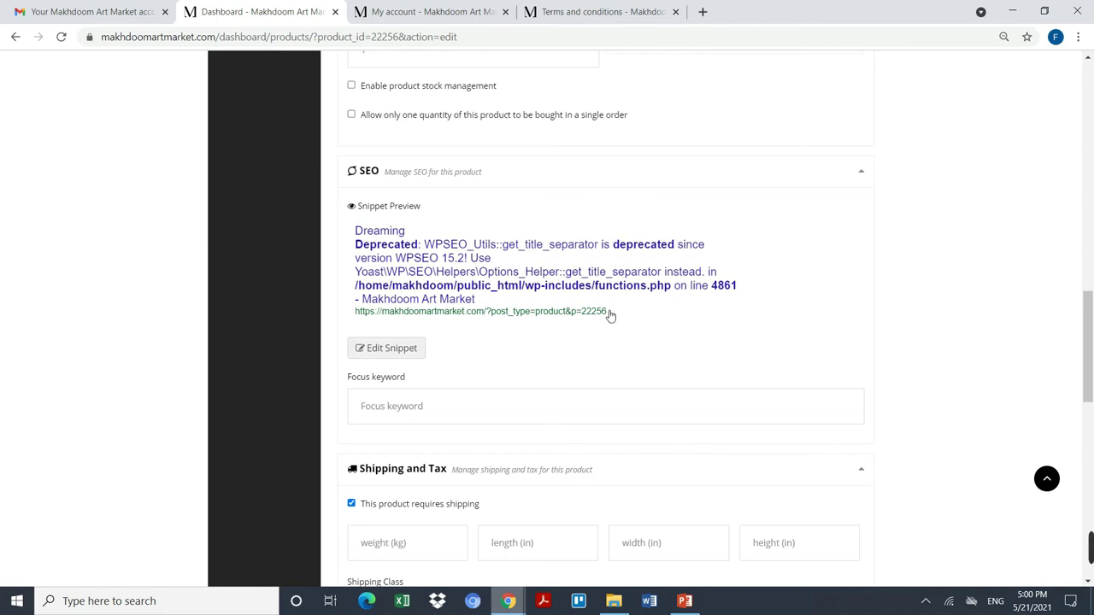
Step: Enter 'Day dreaming' as the SEO focus keyword
scroll(610, 312, down, 2)
scroll(533, 342, down, 1)
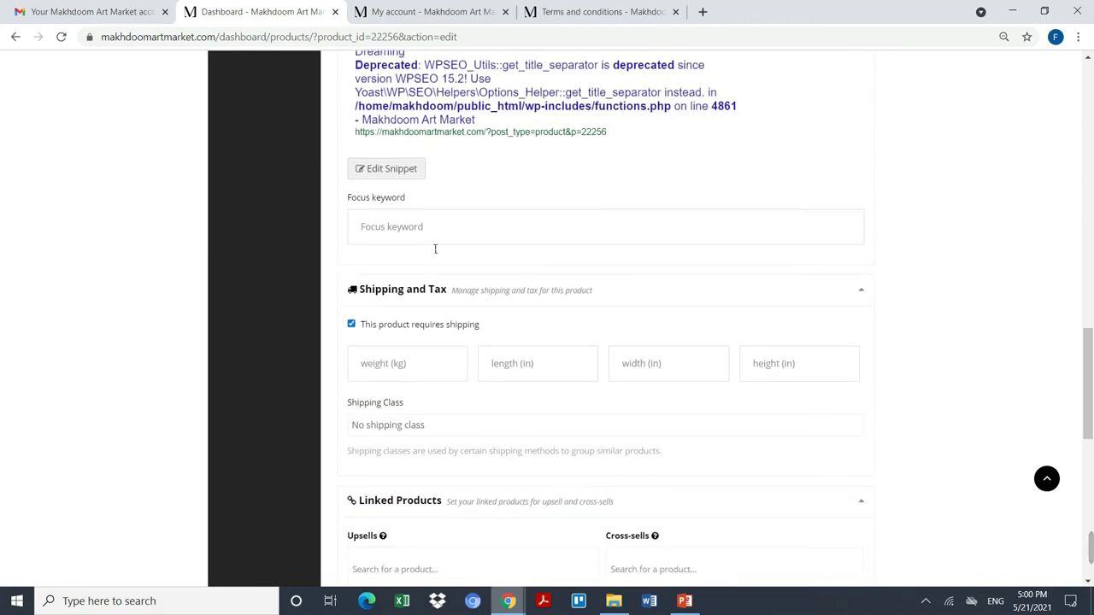
click(444, 240)
text(Day dreaming)
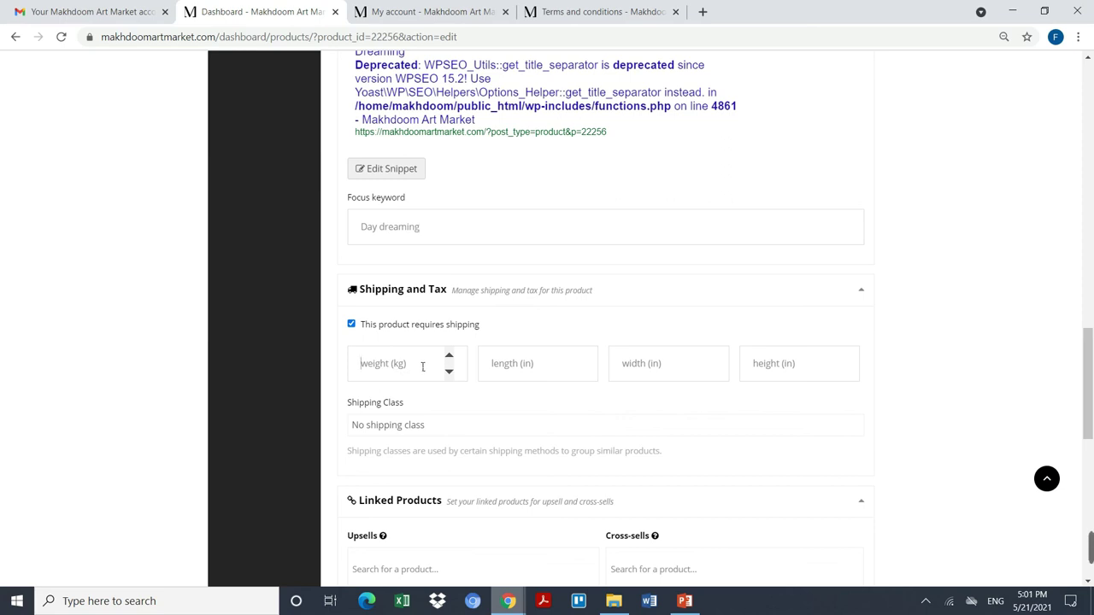
Step: Set the shipping weight to 5, length to 5 and width to 3
text(5)
click(541, 376)
text(5)
key(Tab)
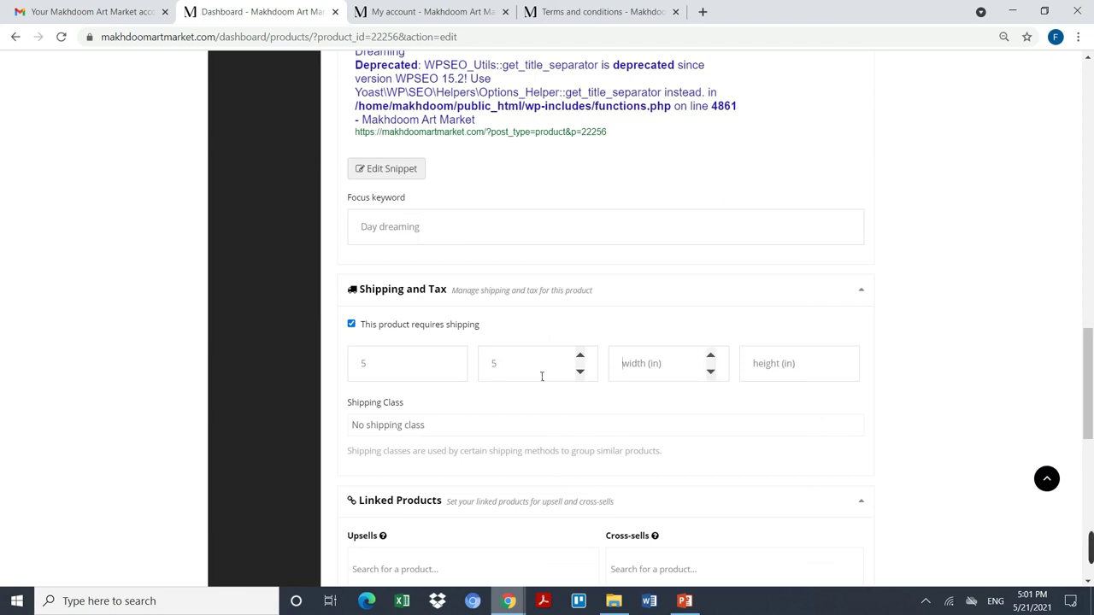
text(3)
key(Tab)
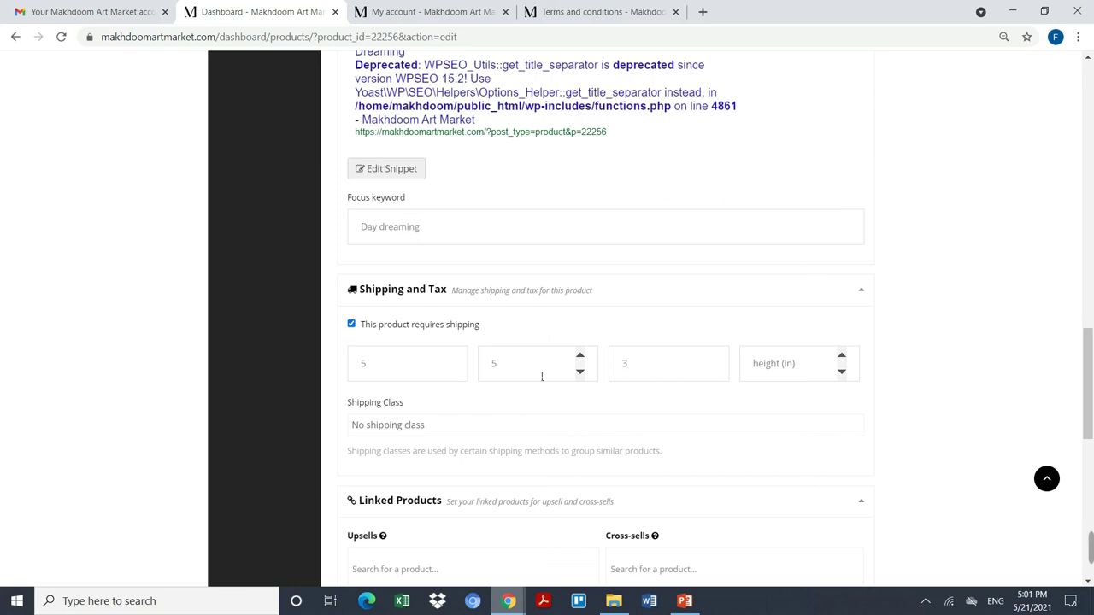
Step: Enter package height 5 and save the 'Dreaming' product for pending review
text(5)
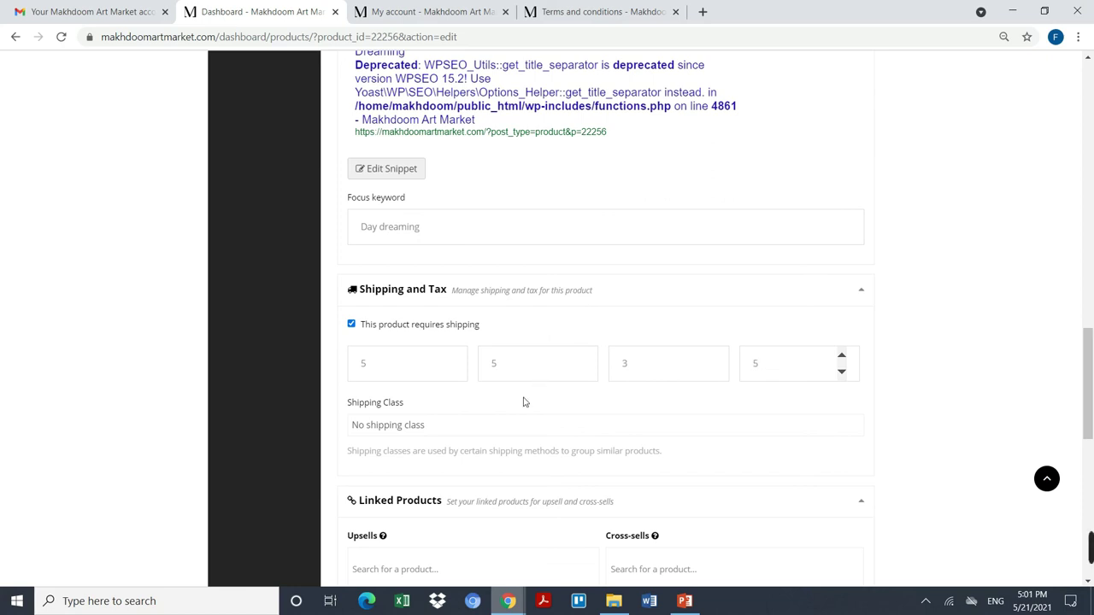
scroll(513, 420, down, 2)
scroll(454, 438, down, 2)
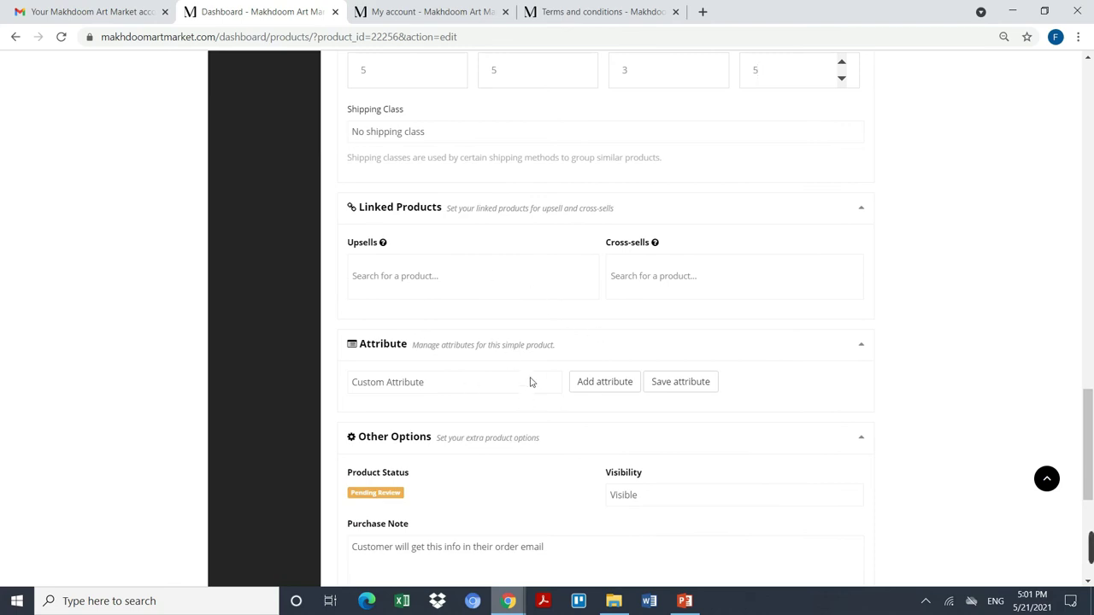
scroll(666, 355, down, 2)
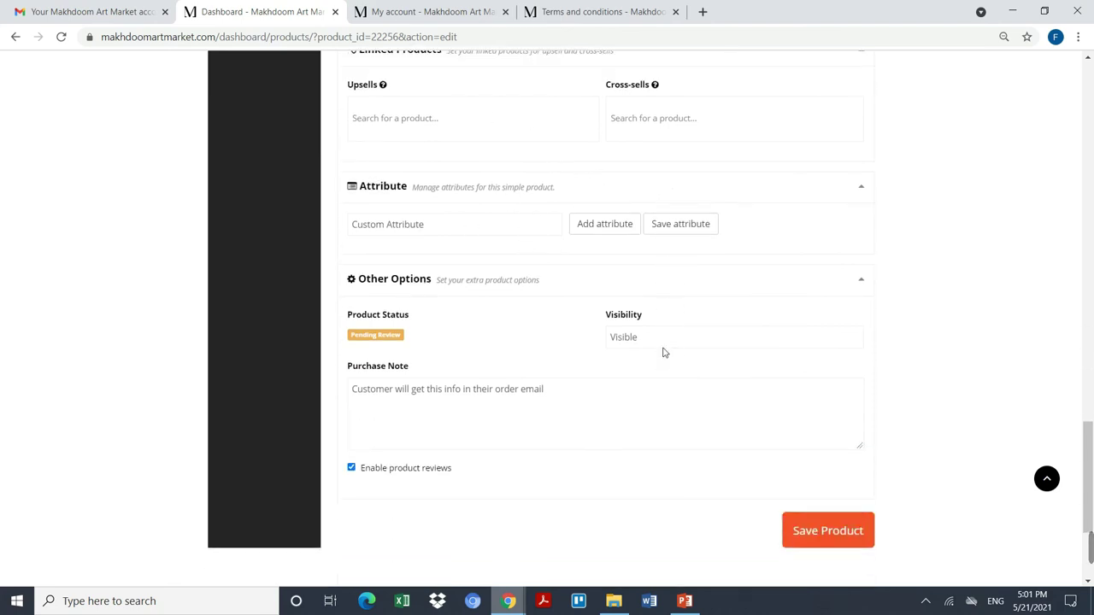
scroll(663, 352, down, 1)
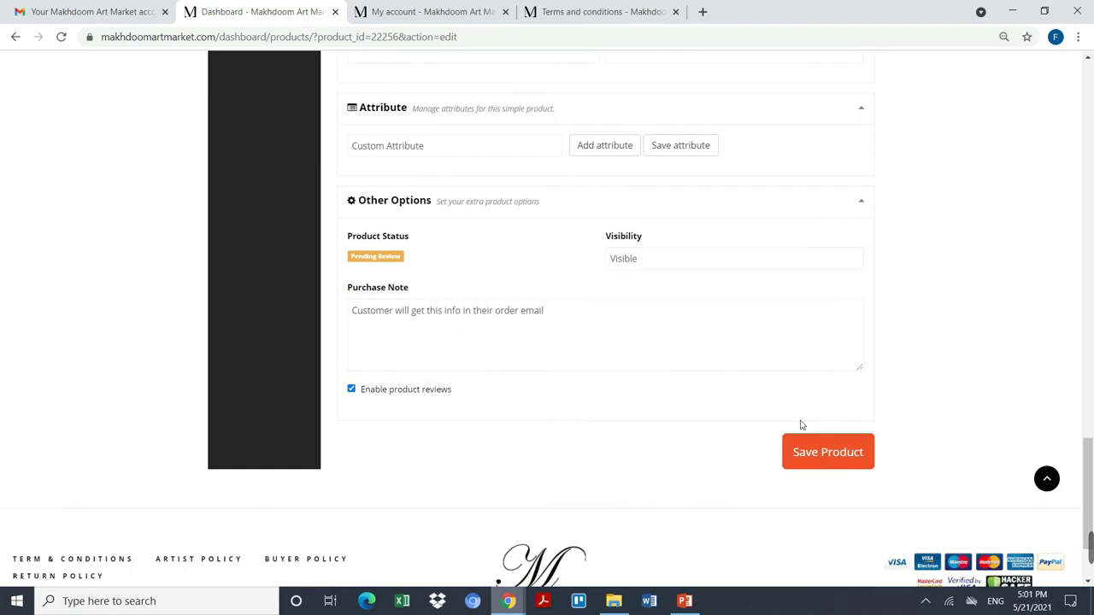
click(846, 456)
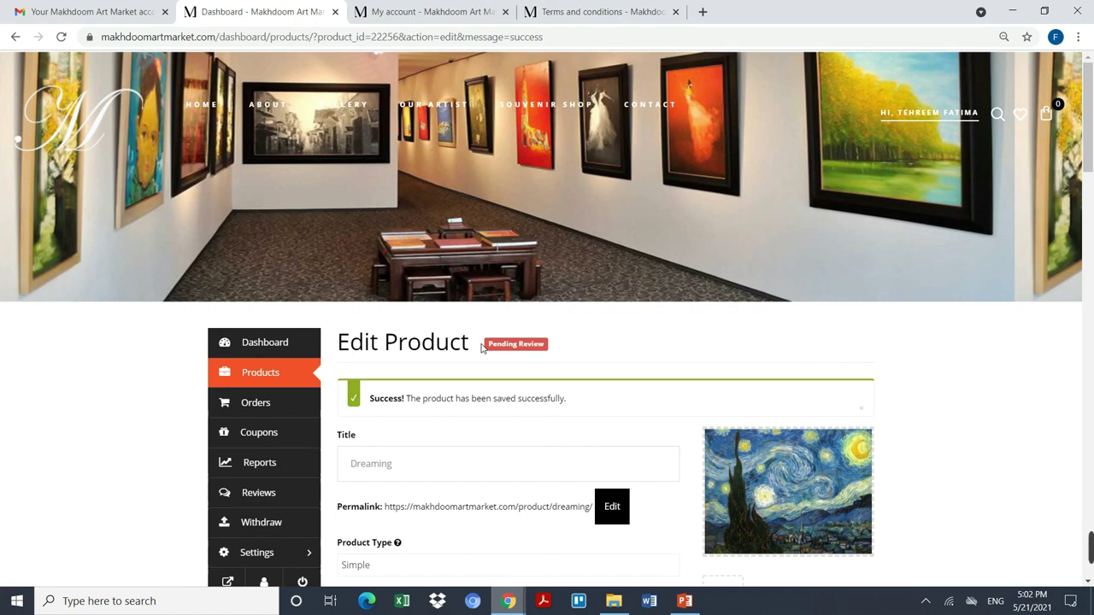
scroll(483, 340, down, 6)
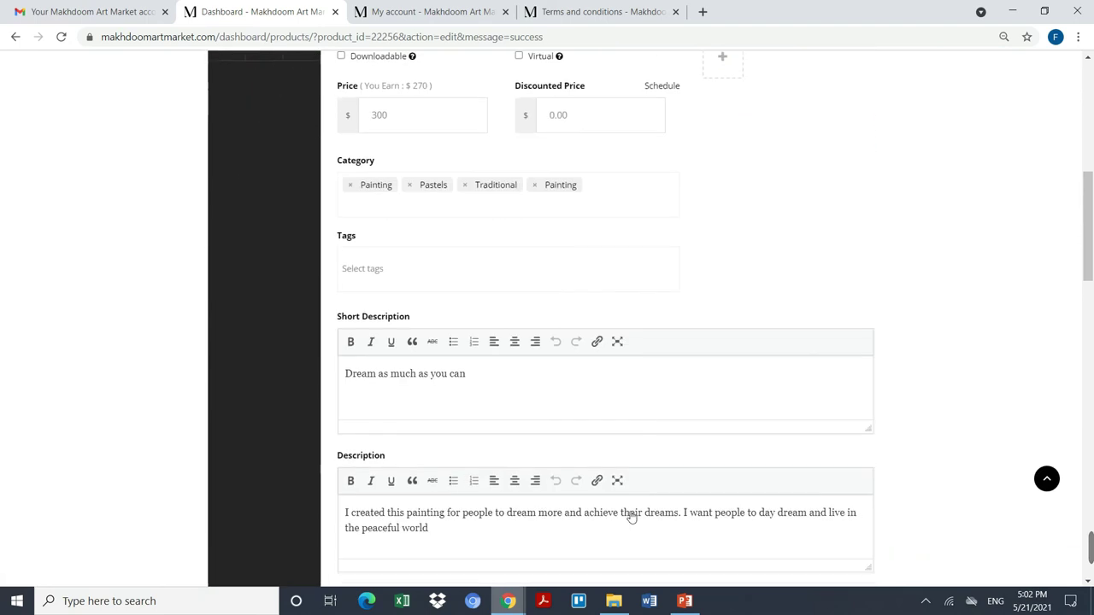
mouse_move(685, 601)
click(693, 564)
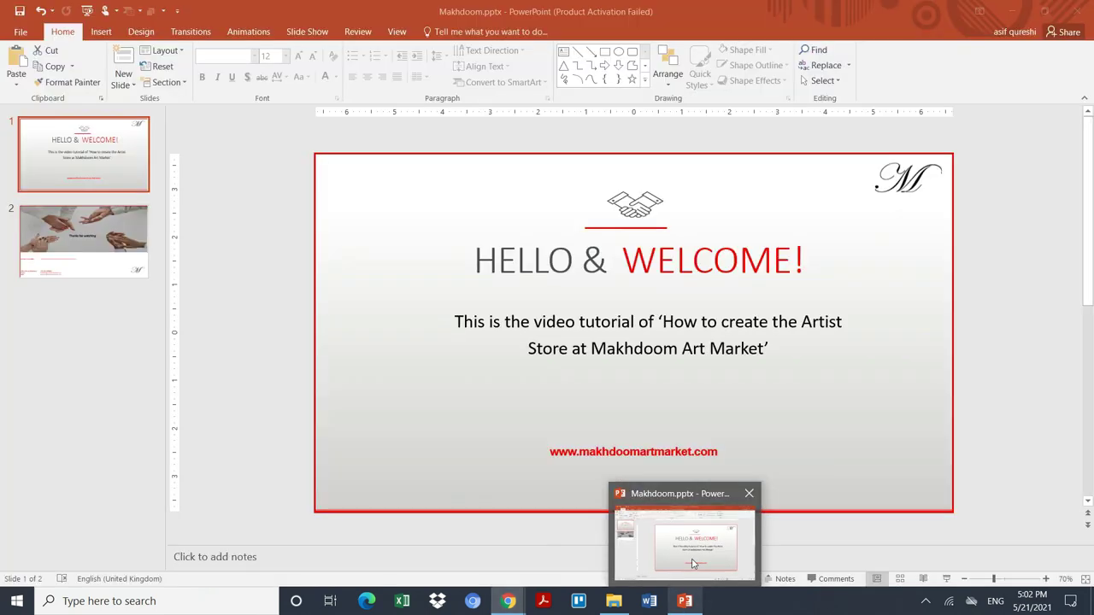
click(68, 257)
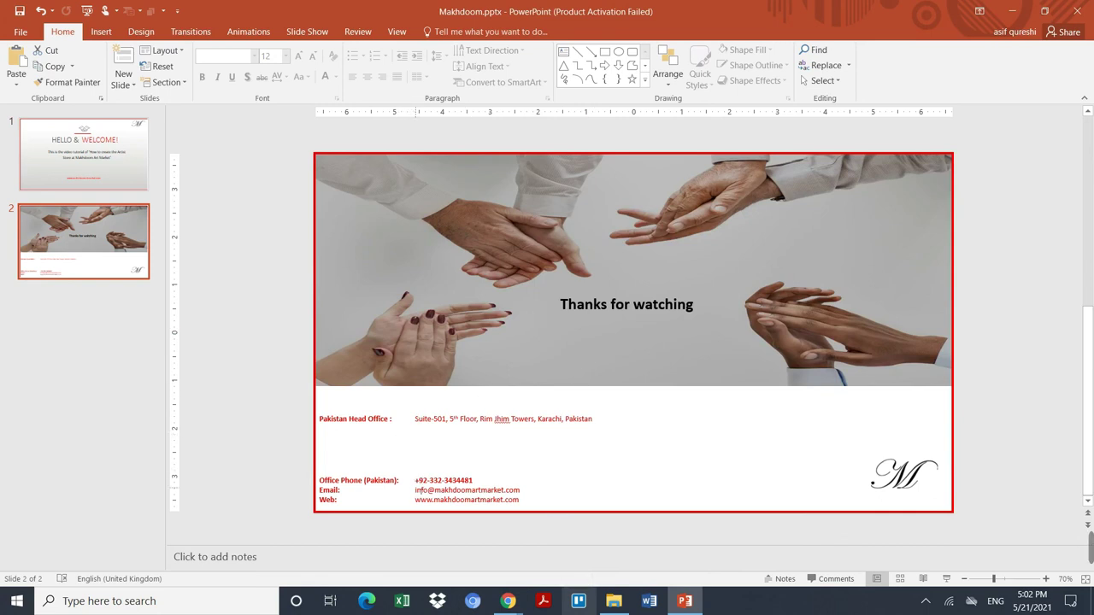
drag(416, 490, 540, 493)
click(441, 481)
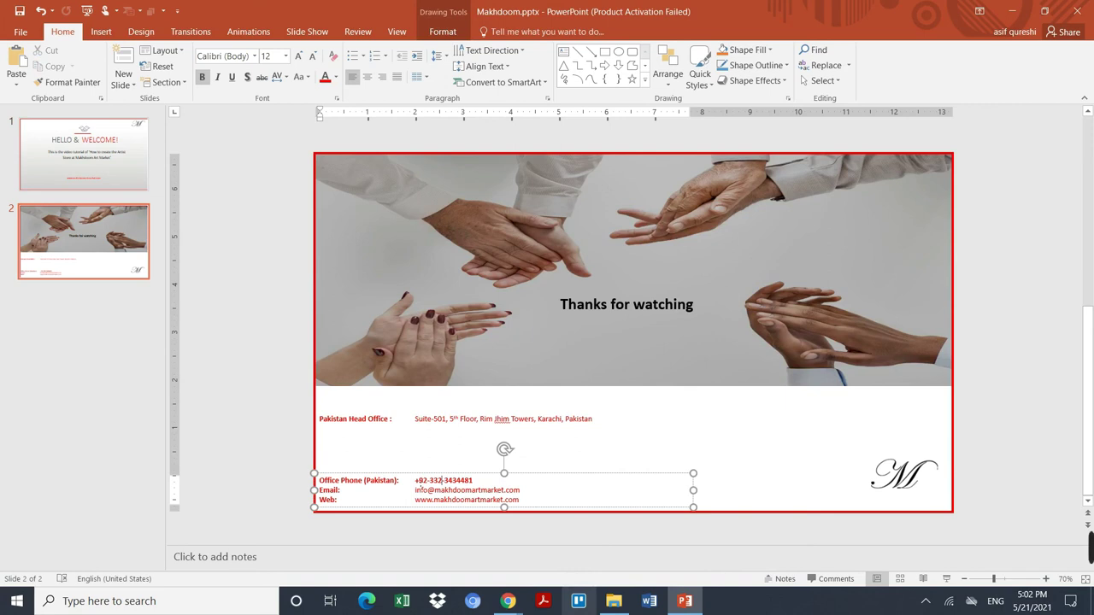
drag(417, 482, 491, 483)
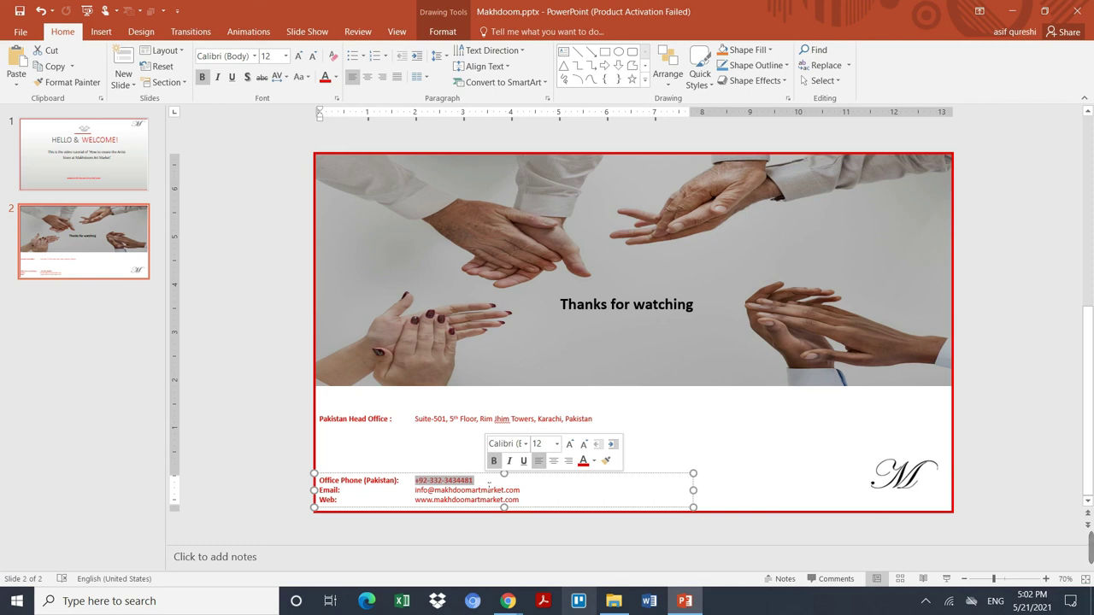
click(675, 425)
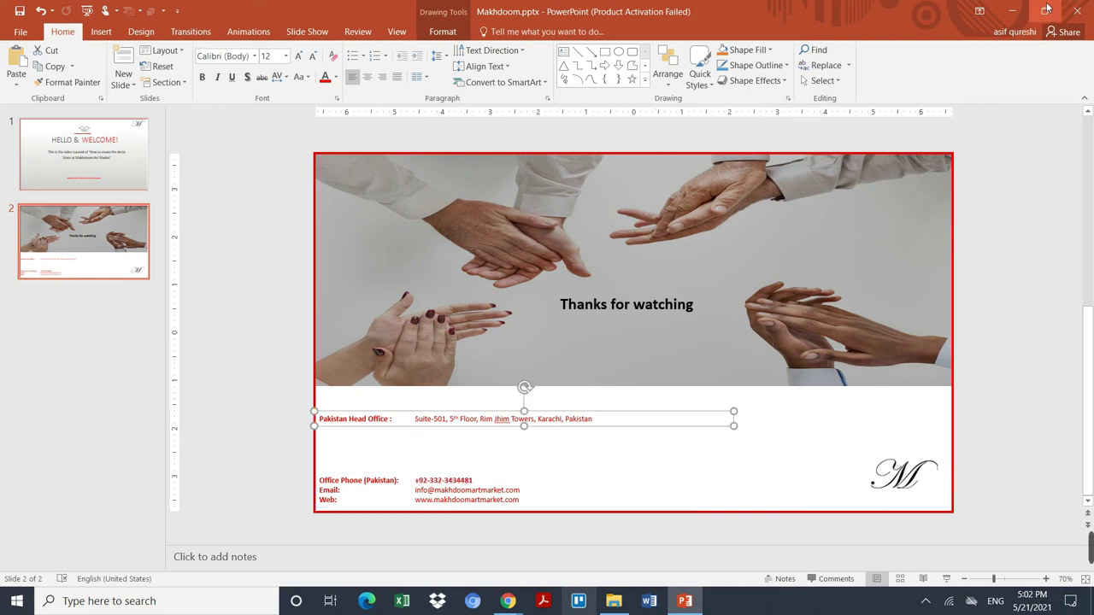
click(1019, 6)
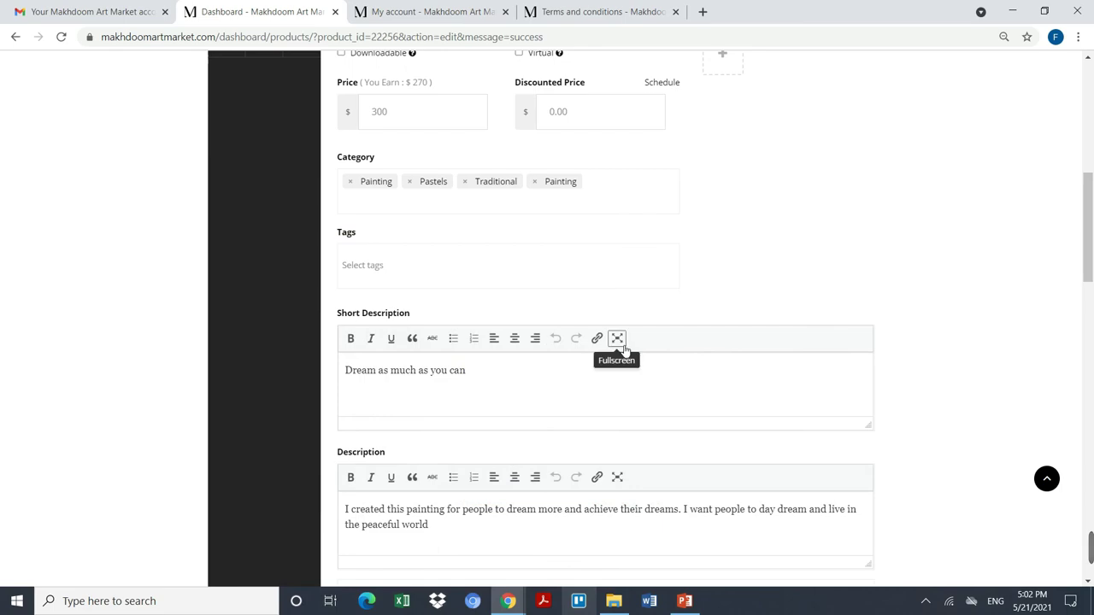